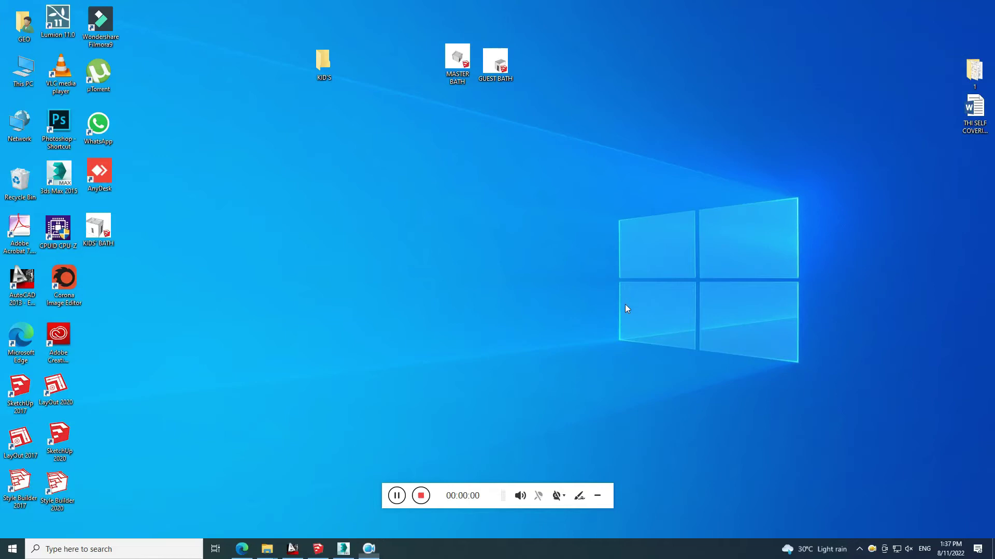
- Refresh the Windows desktop repeatedly from its right-click menu
{"action": "right_click", "coordinate": [625, 304]}
{"action": "left_click", "coordinate": [653, 335]}
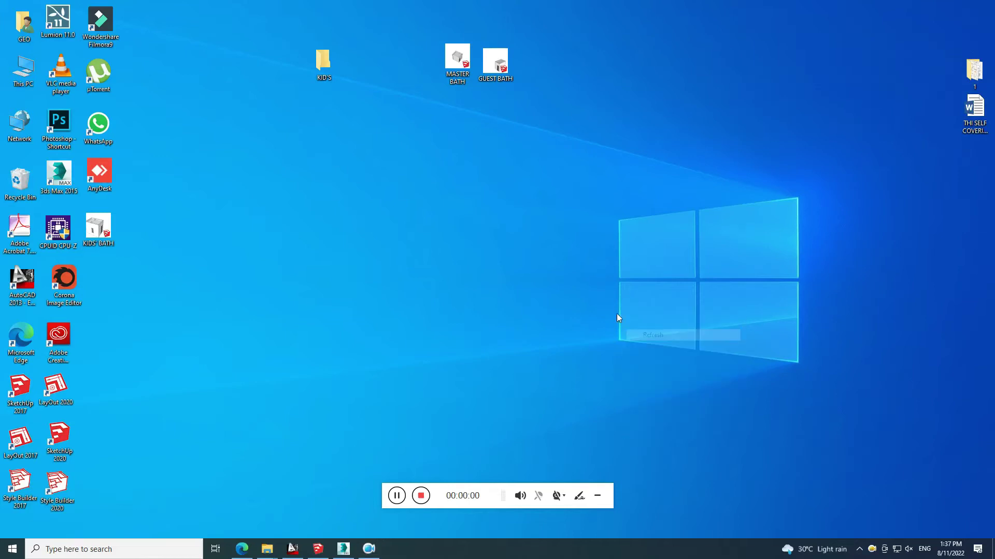
{"action": "right_click", "coordinate": [504, 245]}
{"action": "left_click", "coordinate": [536, 277]}
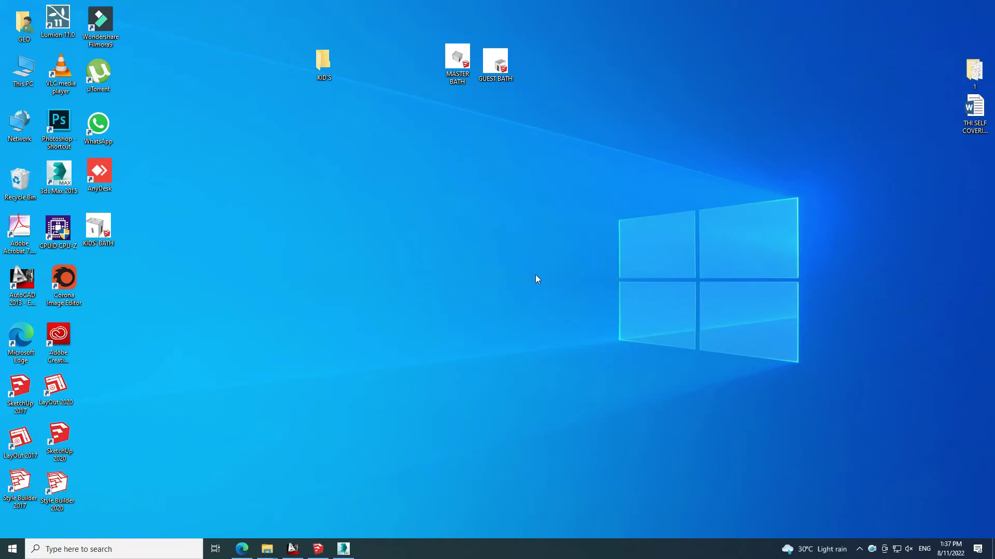
{"action": "right_click", "coordinate": [500, 228]}
{"action": "left_click", "coordinate": [518, 257]}
{"action": "right_click", "coordinate": [523, 263]}
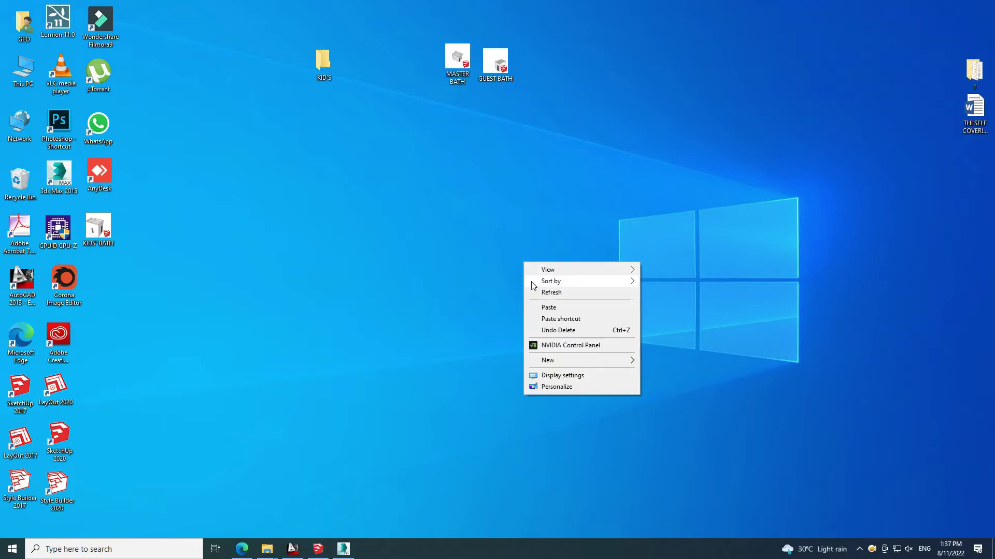
{"action": "left_click", "coordinate": [538, 293]}
{"action": "right_click", "coordinate": [537, 295]}
{"action": "left_click", "coordinate": [549, 324]}
{"action": "right_click", "coordinate": [522, 290]}
{"action": "left_click", "coordinate": [531, 318]}
{"action": "right_click", "coordinate": [529, 318]}
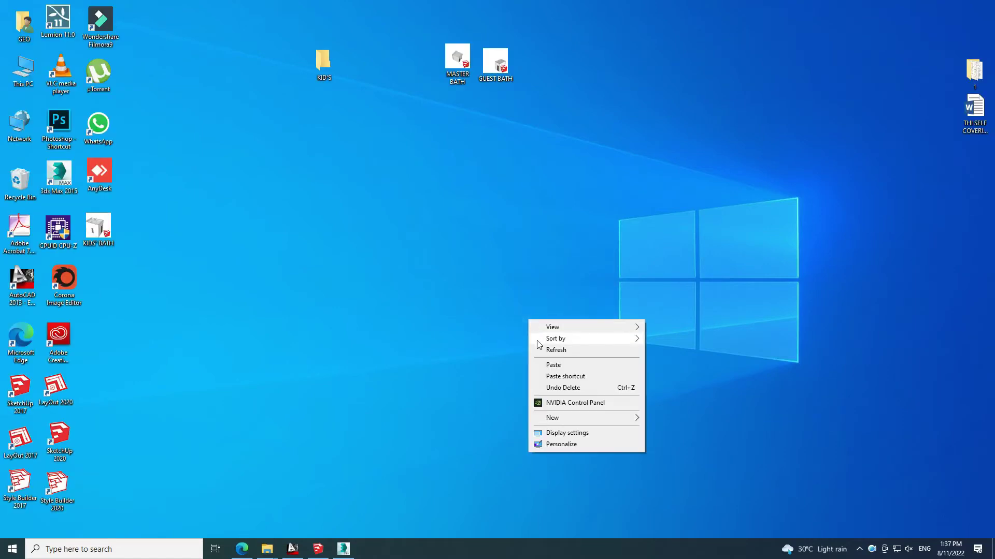
{"action": "left_click", "coordinate": [541, 347]}
{"action": "right_click", "coordinate": [494, 269]}
{"action": "left_click", "coordinate": [508, 296]}
{"action": "right_click", "coordinate": [508, 295]}
{"action": "right_click", "coordinate": [481, 232]}
{"action": "left_click", "coordinate": [504, 263]}
{"action": "right_click", "coordinate": [502, 261]}
{"action": "left_click", "coordinate": [511, 290]}
{"action": "right_click", "coordinate": [496, 261]}
{"action": "left_click", "coordinate": [511, 290]}
{"action": "right_click", "coordinate": [509, 288]}
{"action": "left_click", "coordinate": [524, 317]}
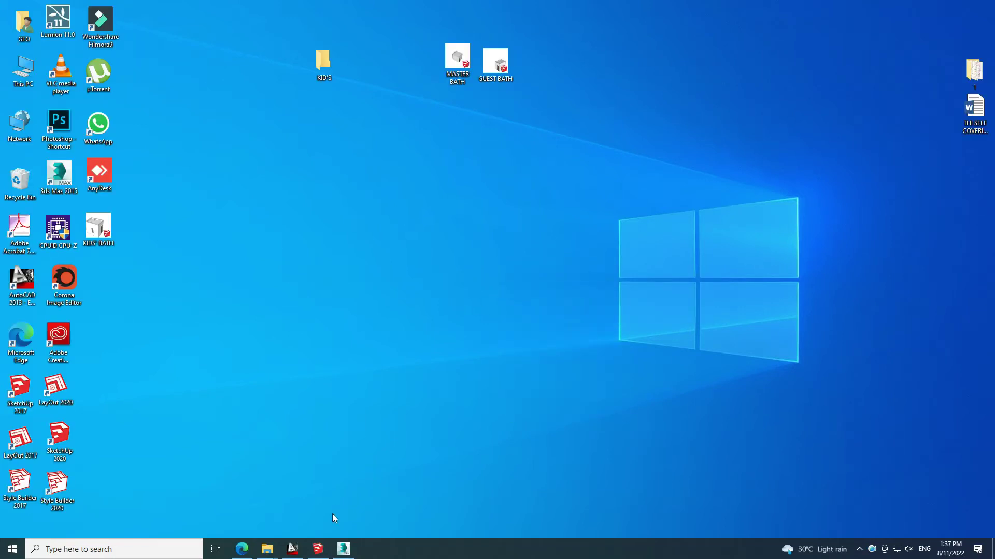
- In the KIDS' BATH SketchUp model, hide both inner wall groups
{"action": "left_click", "coordinate": [318, 548]}
{"action": "mouse_move", "coordinate": [515, 275]}
{"action": "middle_mouse_down"}
{"action": "mouse_move", "coordinate": [353, 282]}
{"action": "mouse_move", "coordinate": [224, 176]}
{"action": "mouse_move", "coordinate": [555, 220]}
{"action": "mouse_move", "coordinate": [428, 215]}
{"action": "mouse_move", "coordinate": [528, 257]}
{"action": "middle_mouse_up"}
{"action": "right_click", "coordinate": [474, 197]}
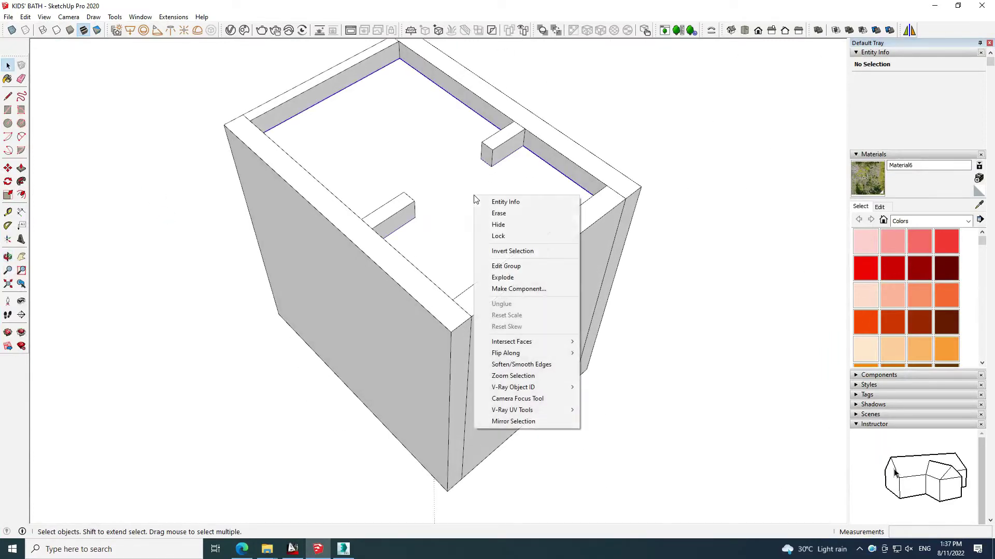
{"action": "left_click", "coordinate": [500, 225]}
{"action": "mouse_move", "coordinate": [500, 228]}
{"action": "middle_mouse_down"}
{"action": "mouse_move", "coordinate": [467, 249]}
{"action": "mouse_move", "coordinate": [546, 225]}
{"action": "mouse_move", "coordinate": [702, 377]}
{"action": "mouse_move", "coordinate": [406, 191]}
{"action": "middle_mouse_up"}
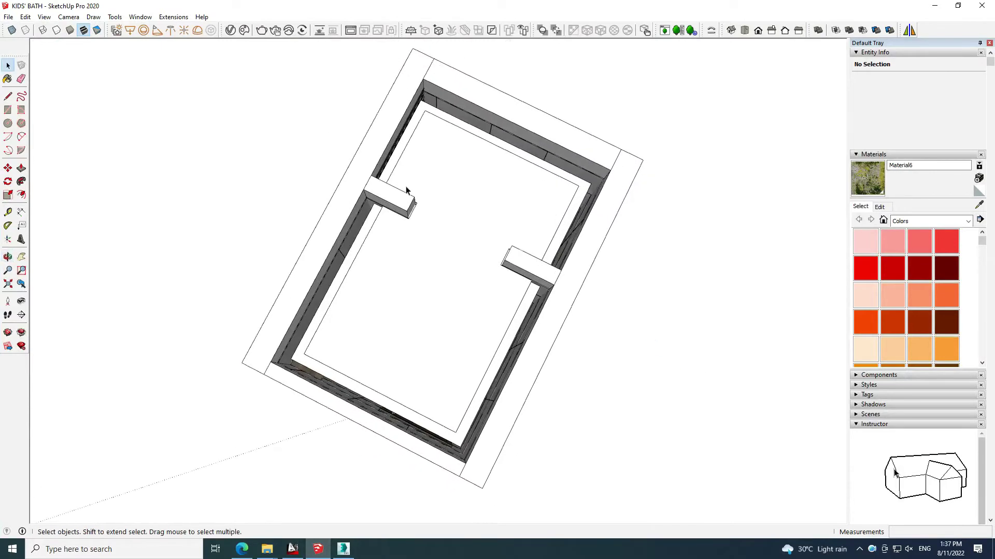
{"action": "mouse_move", "coordinate": [514, 246]}
{"action": "middle_mouse_down"}
{"action": "mouse_move", "coordinate": [535, 173]}
{"action": "mouse_move", "coordinate": [194, 188]}
{"action": "middle_mouse_up"}
{"action": "left_click", "coordinate": [544, 189]}
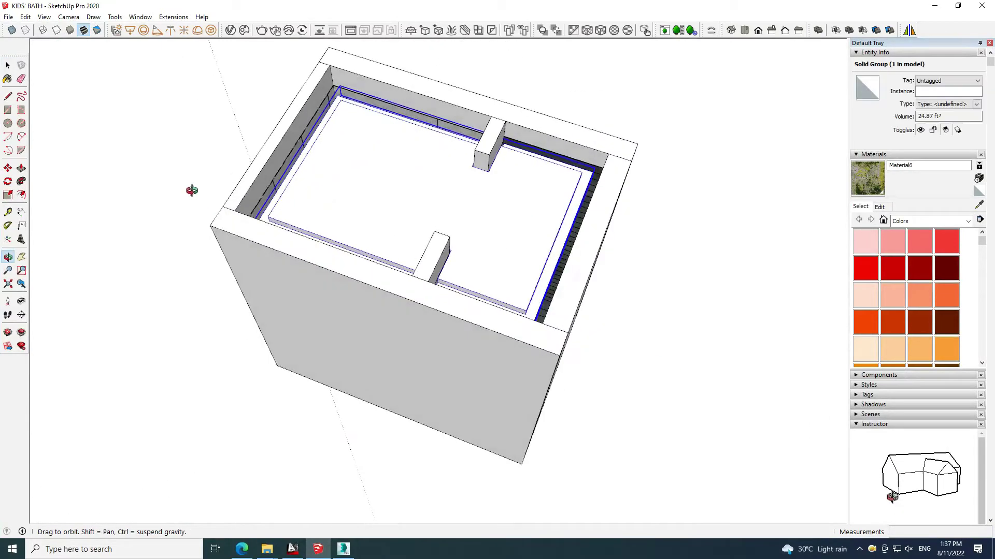
{"action": "mouse_move", "coordinate": [476, 177]}
{"action": "middle_mouse_down"}
{"action": "mouse_move", "coordinate": [473, 191]}
{"action": "mouse_move", "coordinate": [479, 183]}
{"action": "middle_mouse_up"}
{"action": "right_click", "coordinate": [478, 183]}
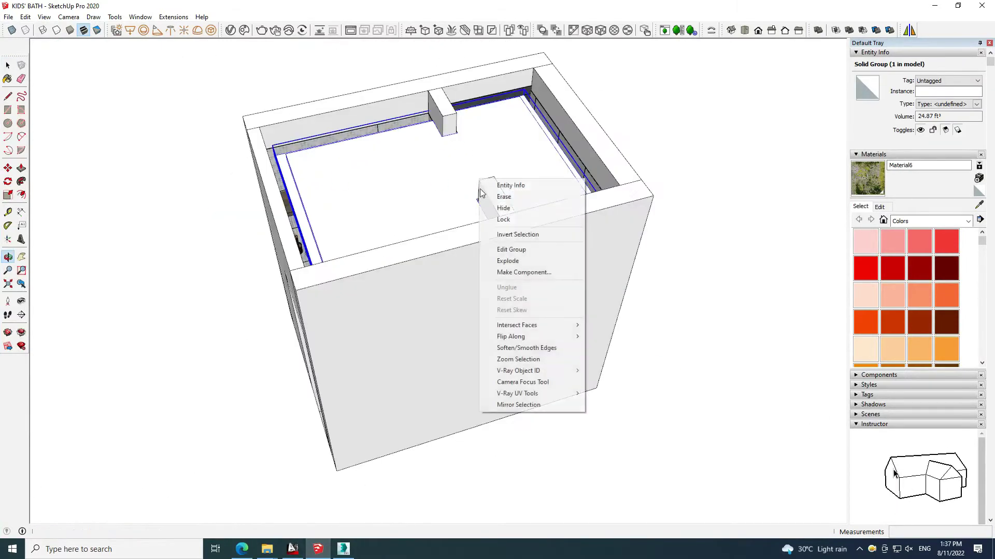
{"action": "right_click", "coordinate": [419, 177]}
{"action": "left_click", "coordinate": [444, 205]}
- Orbit and zoom into the bathroom interior, then return to the Select tool
{"action": "scroll", "coordinate": [484, 176], "scroll_direction": "up", "scroll_amount": 5}
{"action": "mouse_move", "coordinate": [483, 176]}
{"action": "middle_mouse_down"}
{"action": "mouse_move", "coordinate": [572, 322]}
{"action": "mouse_move", "coordinate": [518, 290]}
{"action": "mouse_move", "coordinate": [465, 316]}
{"action": "mouse_move", "coordinate": [342, 273]}
{"action": "mouse_move", "coordinate": [574, 331]}
{"action": "mouse_move", "coordinate": [599, 278]}
{"action": "mouse_move", "coordinate": [633, 268]}
{"action": "mouse_move", "coordinate": [390, 258]}
{"action": "mouse_move", "coordinate": [411, 221]}
{"action": "mouse_move", "coordinate": [363, 181]}
{"action": "middle_mouse_up"}
{"action": "scroll", "coordinate": [467, 220], "scroll_direction": "up", "scroll_amount": 5}
{"action": "scroll", "coordinate": [532, 295], "scroll_direction": "down", "scroll_amount": 3}
{"action": "scroll", "coordinate": [573, 330], "scroll_direction": "down", "scroll_amount": 3}
{"action": "scroll", "coordinate": [599, 277], "scroll_direction": "up", "scroll_amount": 3}
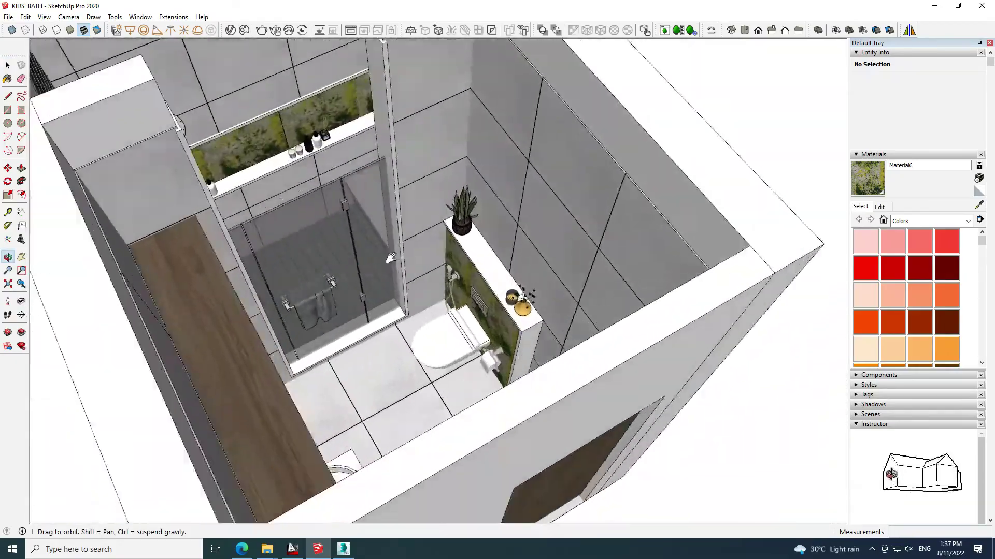
{"action": "scroll", "coordinate": [390, 258], "scroll_direction": "down", "scroll_amount": 3}
{"action": "scroll", "coordinate": [412, 222], "scroll_direction": "up", "scroll_amount": 5}
{"action": "scroll", "coordinate": [412, 222], "scroll_direction": "down", "scroll_amount": 3}
{"action": "scroll", "coordinate": [362, 182], "scroll_direction": "down", "scroll_amount": 3}
{"action": "key", "text": "space"}
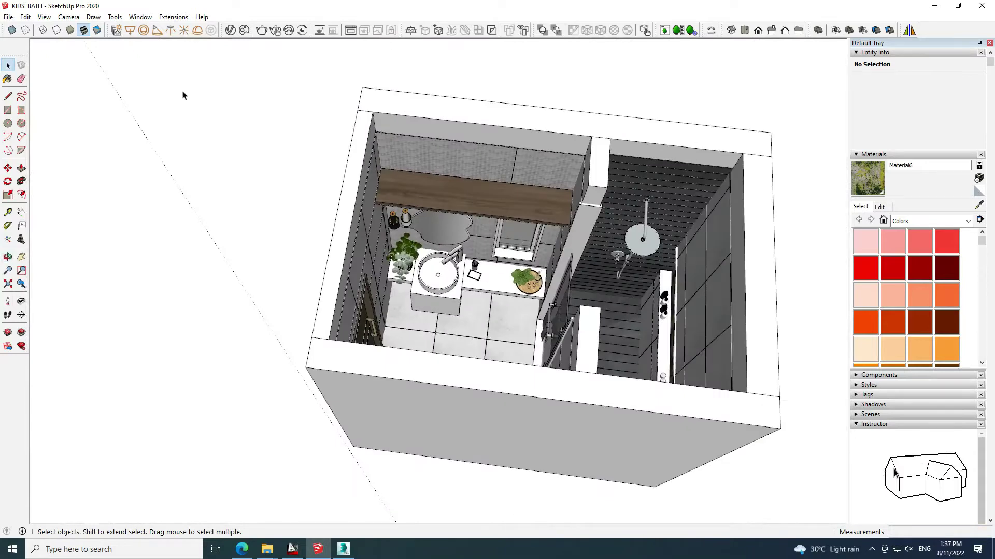
- Save As to the Desktop as SketchUp Version 8 (*.skp), then minimize SketchUp
{"action": "left_click", "coordinate": [14, 17]}
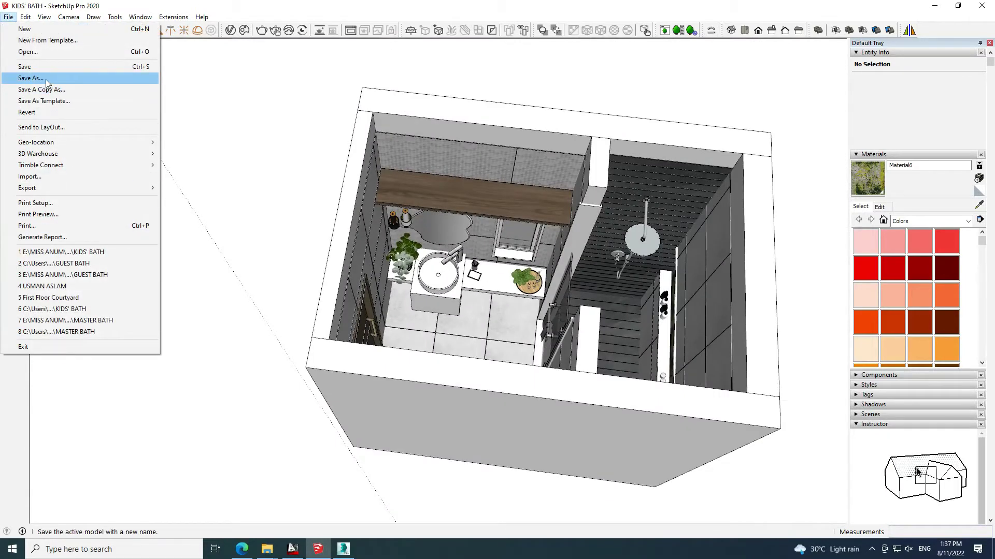
{"action": "left_click", "coordinate": [45, 79]}
{"action": "left_click", "coordinate": [435, 494]}
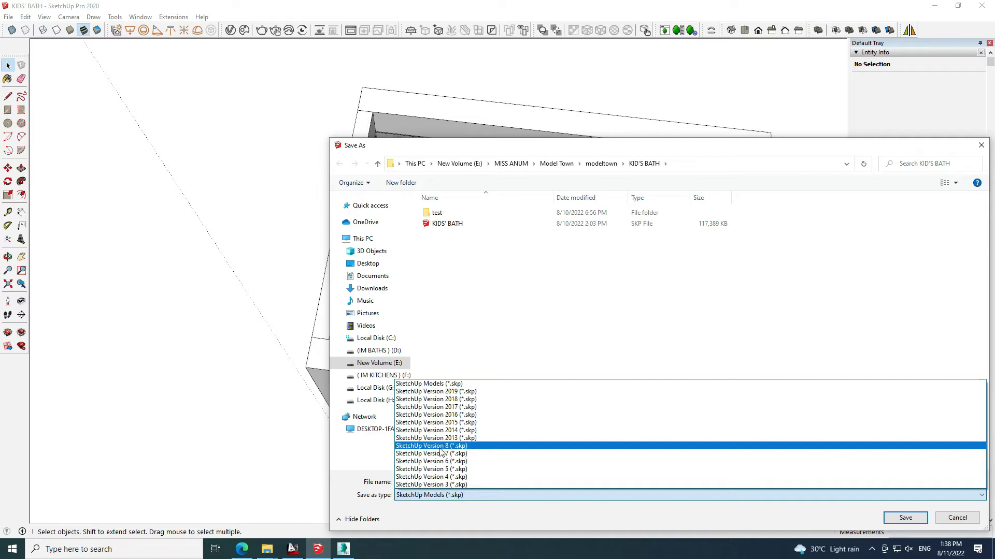
{"action": "left_click", "coordinate": [369, 262]}
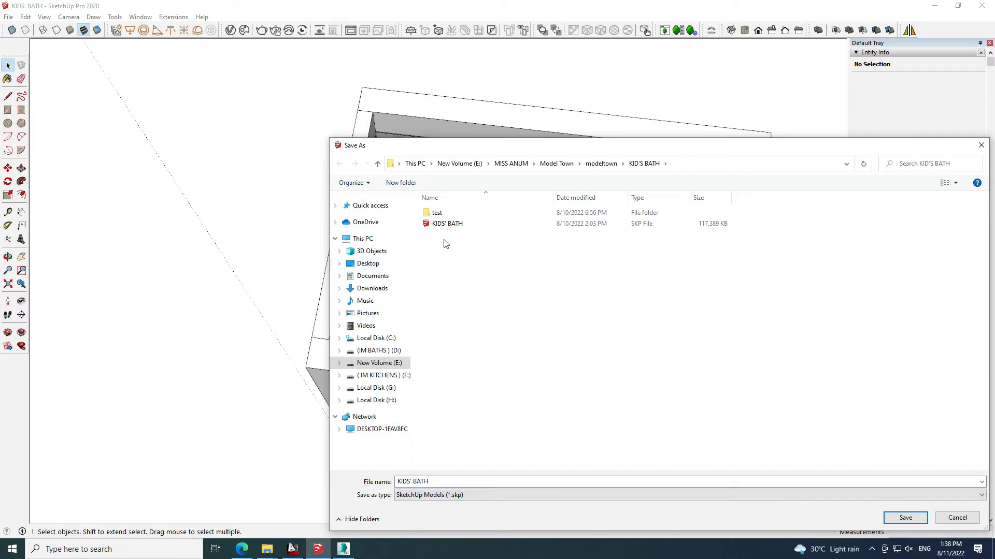
{"action": "left_click", "coordinate": [365, 262]}
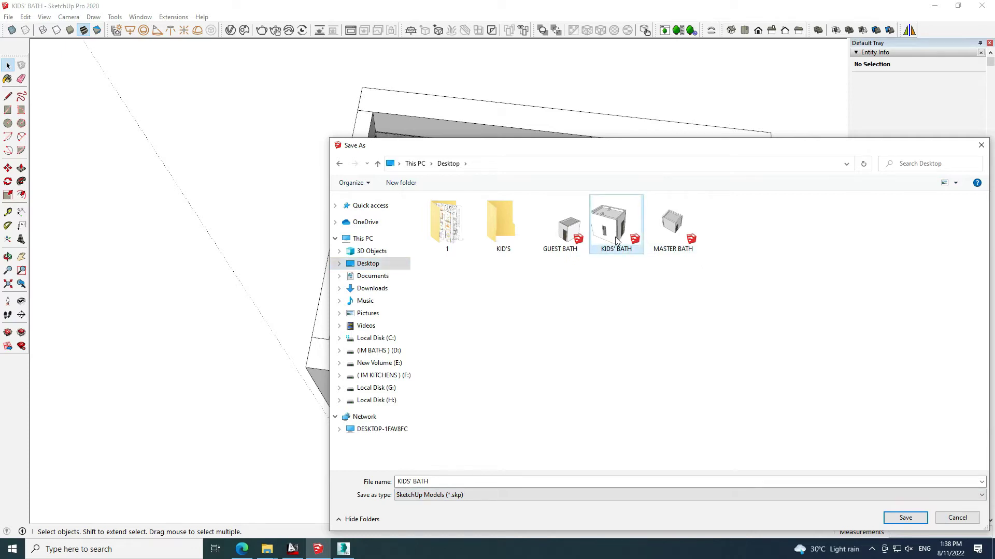
{"action": "left_click", "coordinate": [469, 496]}
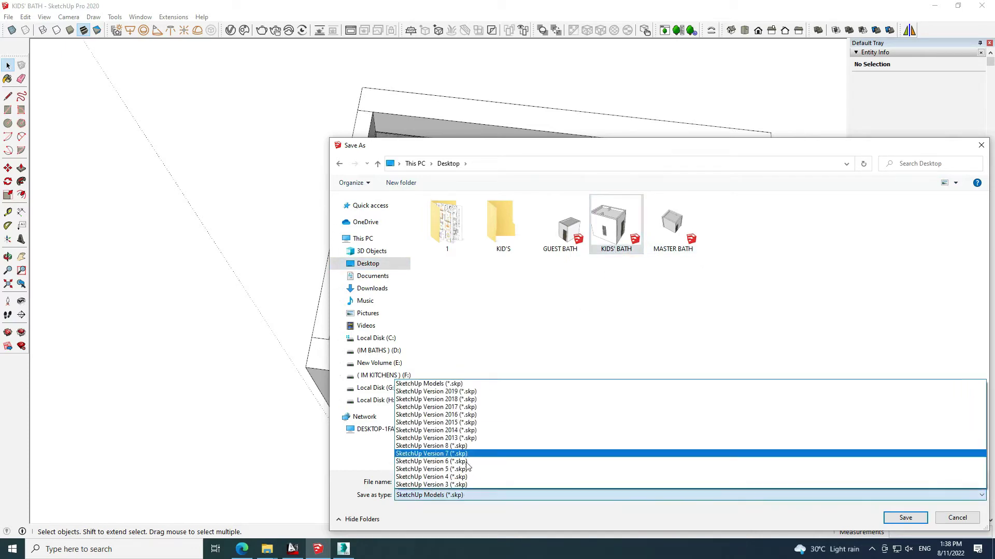
{"action": "left_click", "coordinate": [462, 446]}
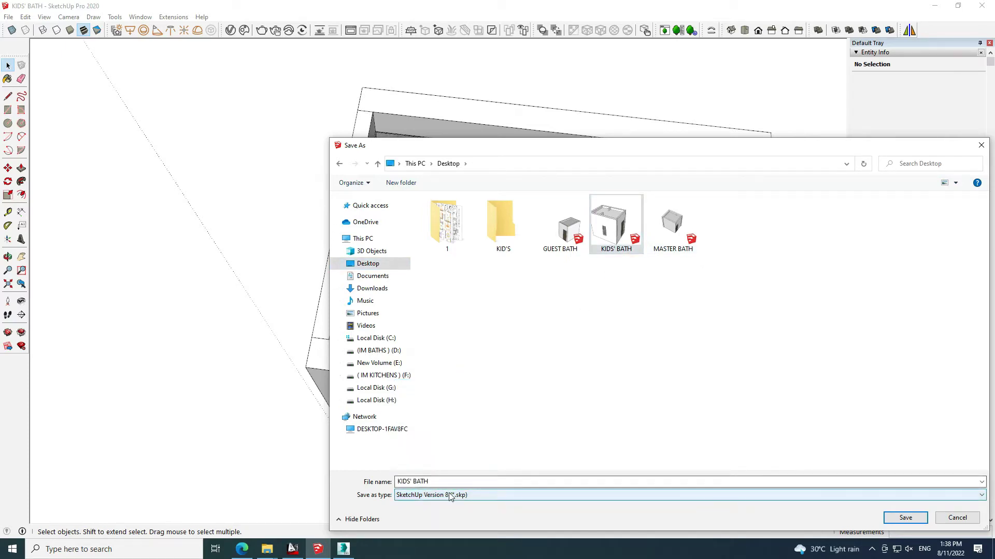
{"action": "left_click", "coordinate": [952, 516]}
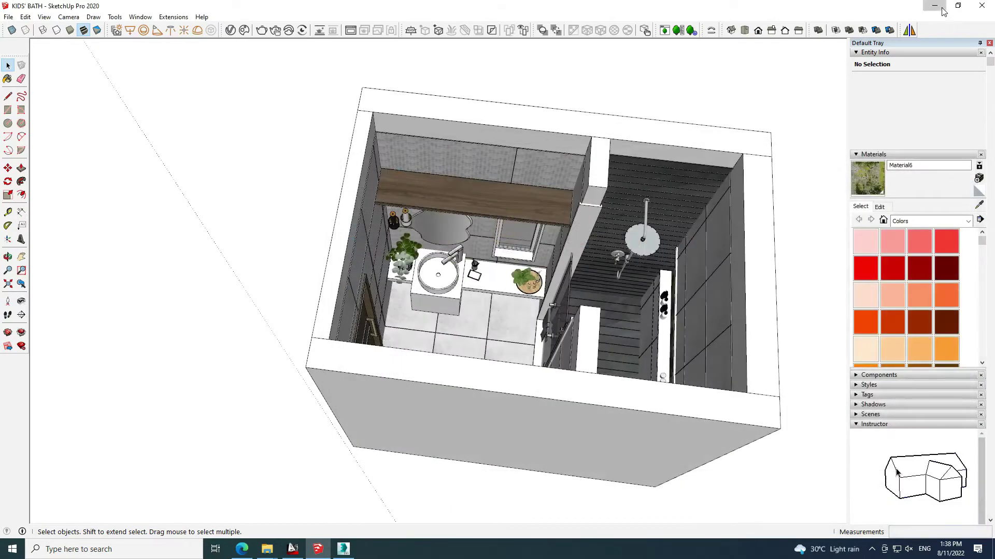
{"action": "left_click", "coordinate": [934, 5]}
- Move the KIDS' BATH icon to the desktop centre and bring up 3ds Max
{"action": "left_click_drag", "start_coordinate": [98, 228], "coordinate": [484, 325]}
{"action": "left_click_drag", "start_coordinate": [571, 288], "coordinate": [412, 414]}
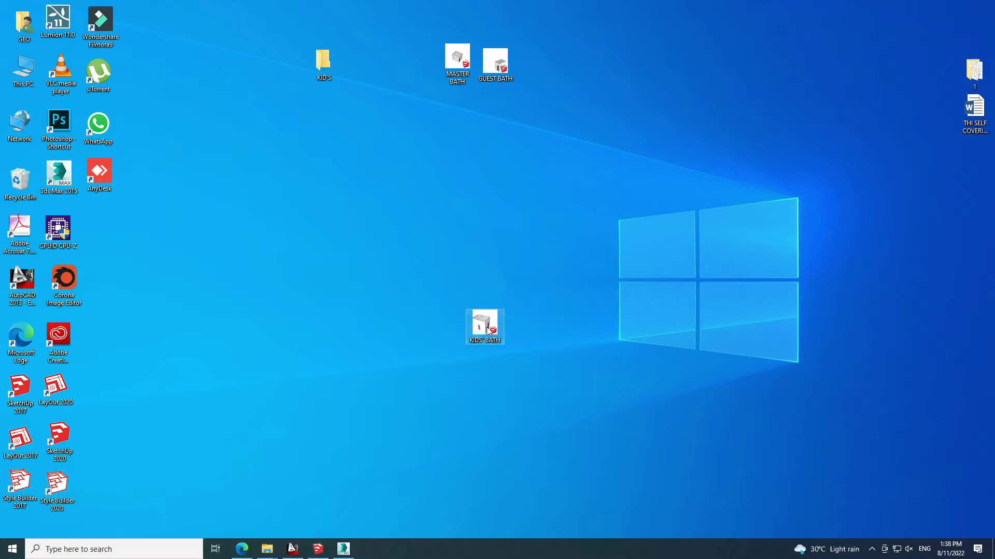
{"action": "left_click", "coordinate": [357, 492]}
{"action": "left_click_drag", "start_coordinate": [575, 274], "coordinate": [438, 398]}
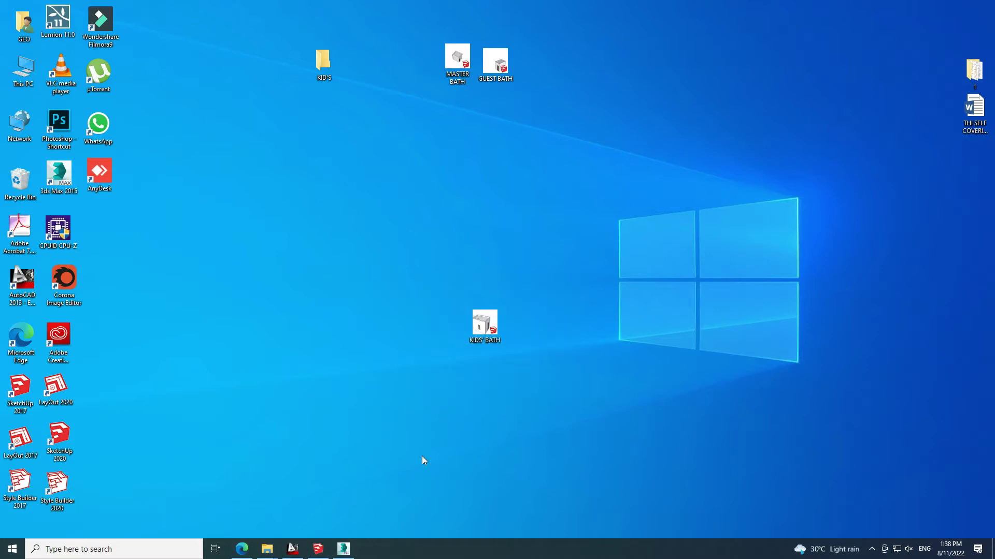
{"action": "left_click", "coordinate": [343, 549]}
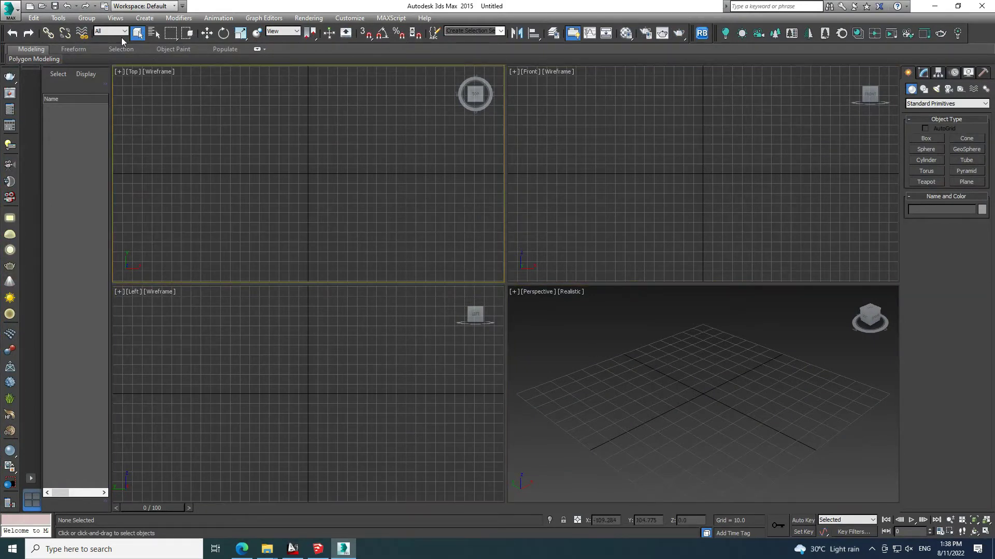
- Import Desktop\KIDS' BATH.skp with the default SketchUp options and answer the exposure prompt
{"action": "left_click", "coordinate": [20, 16]}
{"action": "mouse_move", "coordinate": [36, 153]}
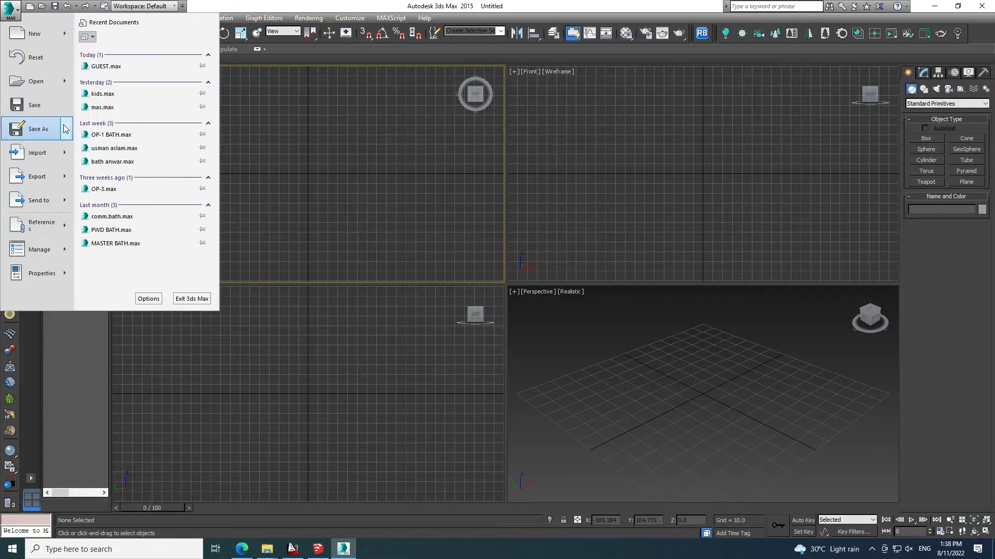
{"action": "left_click", "coordinate": [149, 49]}
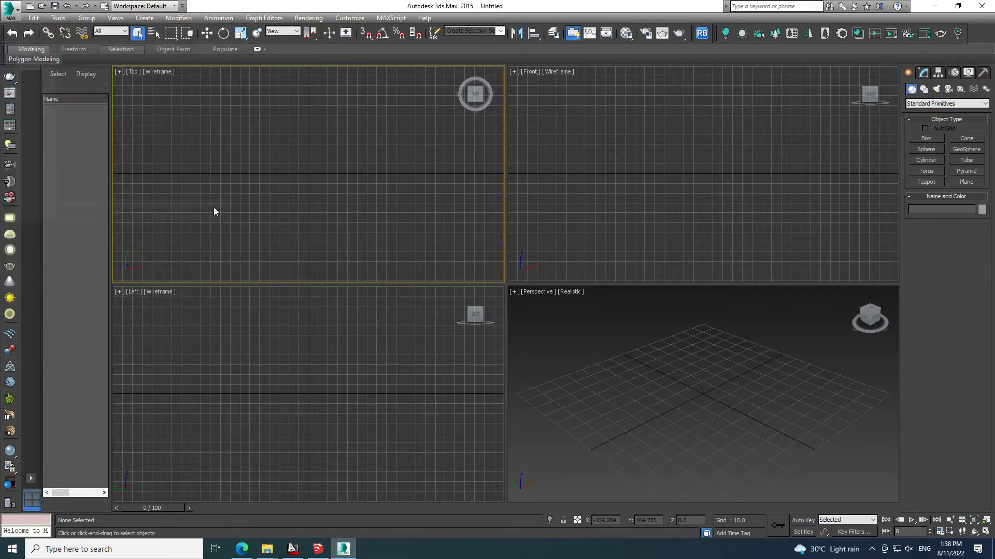
{"action": "left_click", "coordinate": [31, 104]}
{"action": "left_click", "coordinate": [127, 150]}
{"action": "left_click", "coordinate": [263, 130]}
{"action": "left_click", "coordinate": [337, 121]}
{"action": "left_click", "coordinate": [469, 472]}
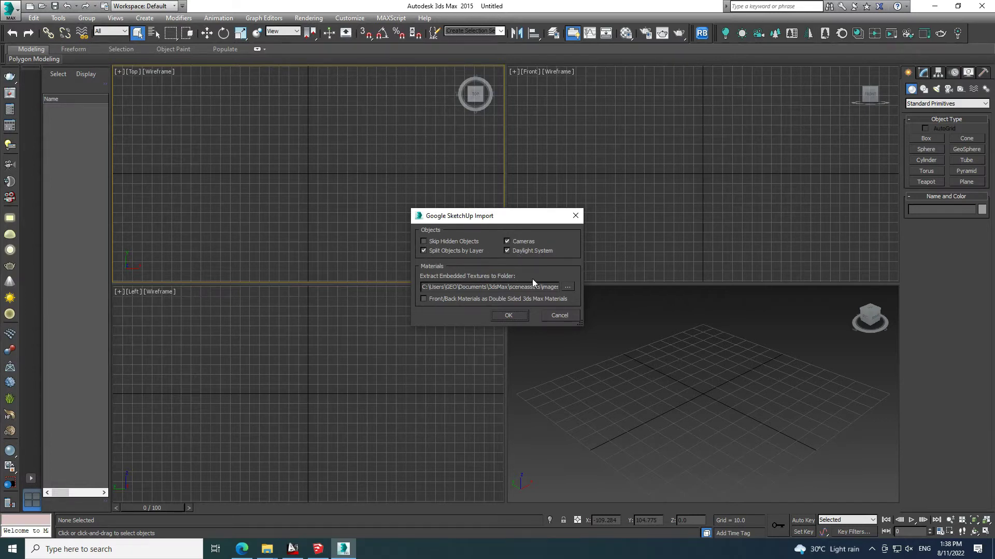
{"action": "left_click", "coordinate": [511, 317]}
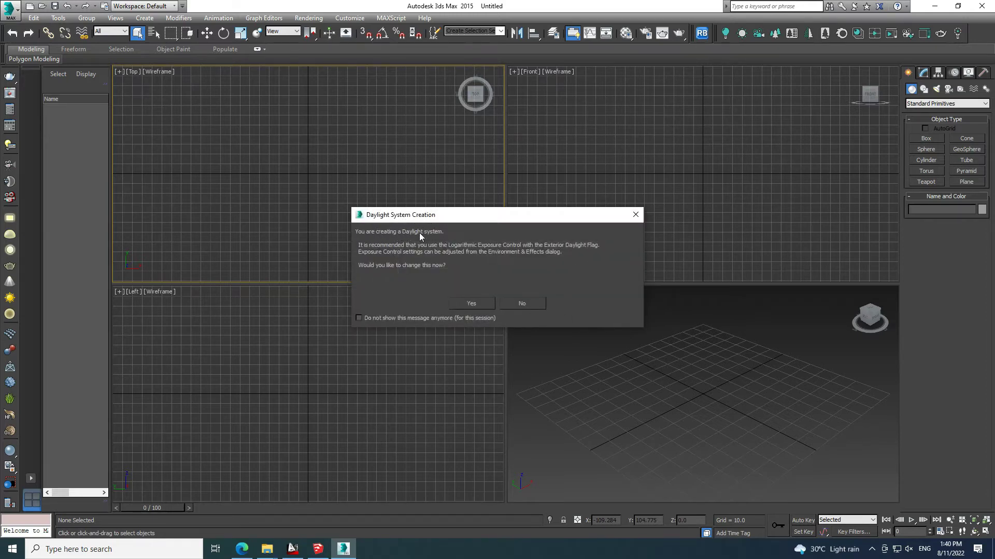
{"action": "left_click", "coordinate": [527, 305]}
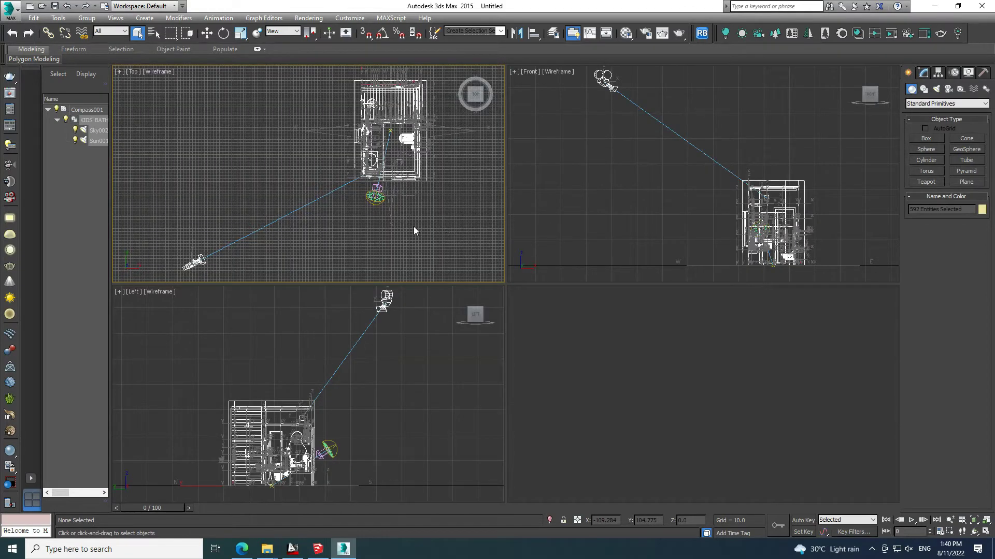
- Switch the viewports to a two-pane side-by-side layout of Top and Front views
{"action": "middle_click_drag", "start_coordinate": [416, 222], "coordinate": [406, 206]}
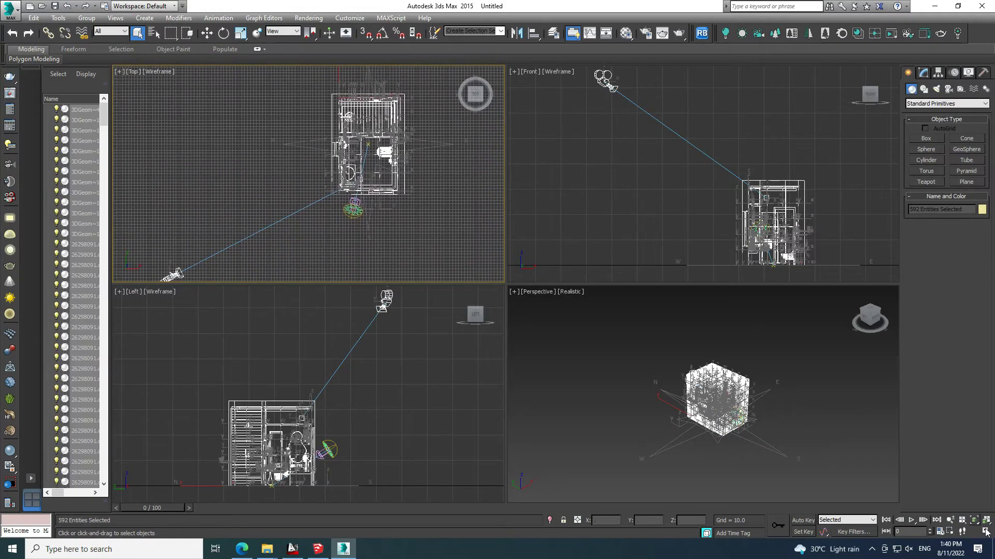
{"action": "right_click", "coordinate": [987, 532]}
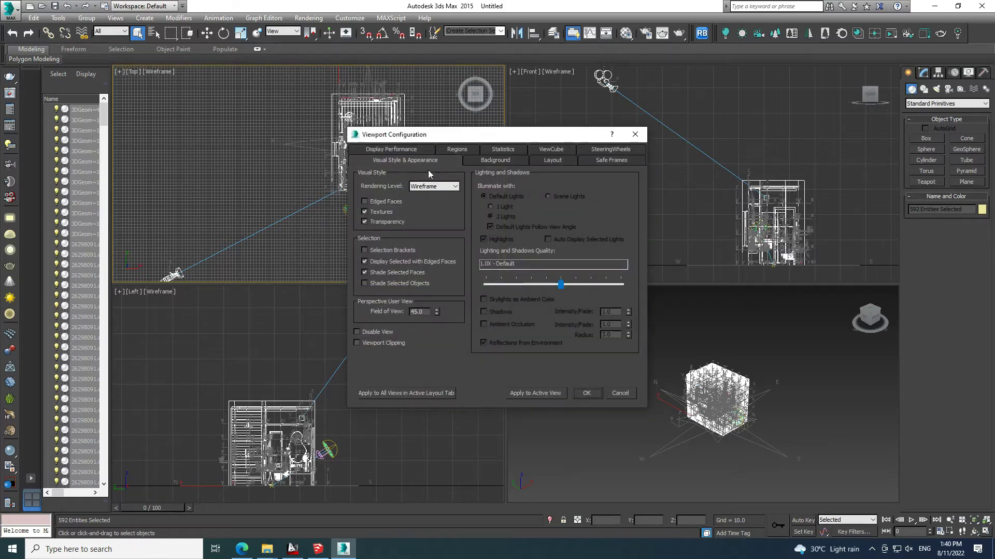
{"action": "left_click", "coordinate": [541, 161]}
{"action": "left_click", "coordinate": [426, 195]}
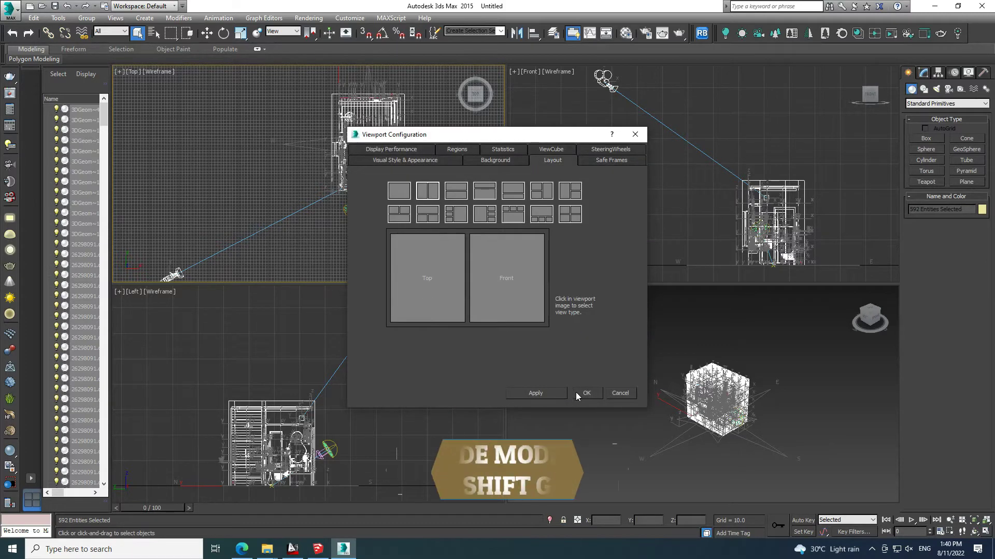
{"action": "left_click", "coordinate": [538, 392]}
{"action": "left_click", "coordinate": [585, 393]}
{"action": "scroll", "coordinate": [375, 284], "scroll_direction": "up", "scroll_amount": 2}
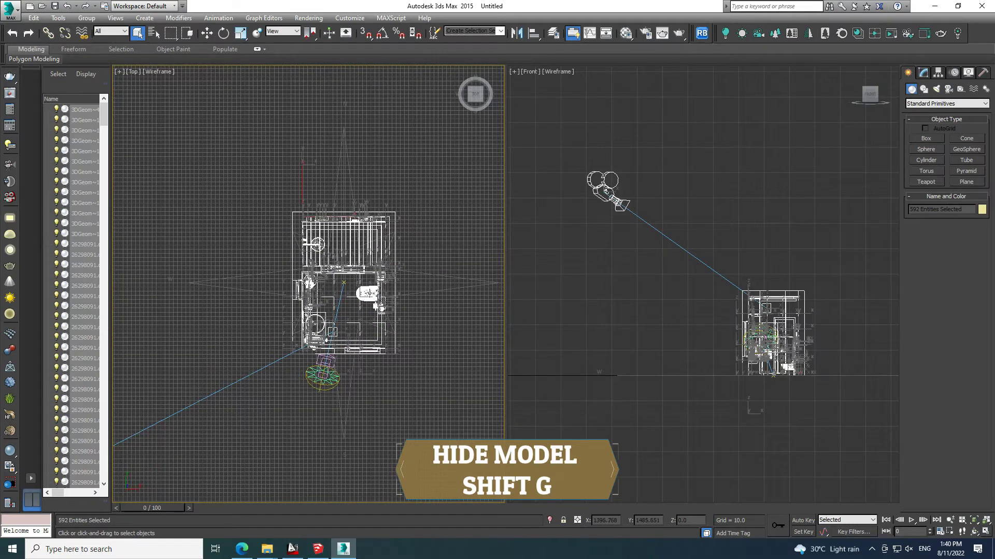
- Delete the leftover compass, lights and camera, then hide the grid and recenter the plan
{"action": "key", "text": "shift+g"}
{"action": "middle_click_drag", "start_coordinate": [371, 291], "coordinate": [384, 284]}
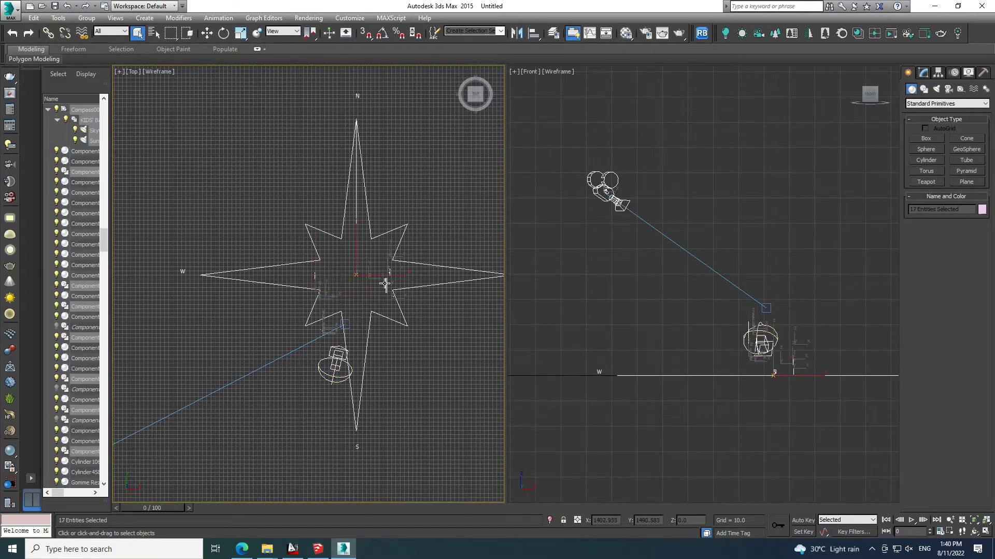
{"action": "key", "text": "Delete"}
{"action": "key", "text": "shift+g"}
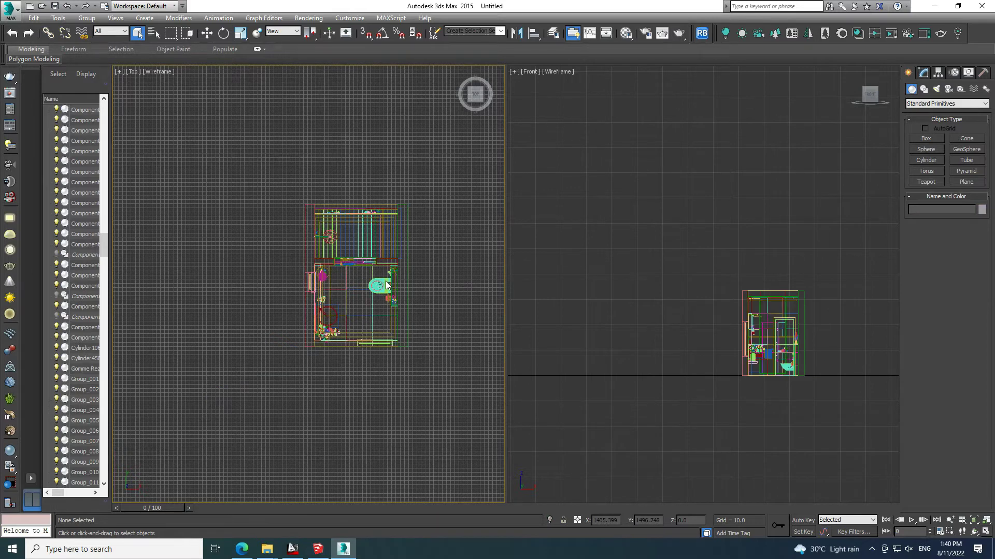
{"action": "key", "text": "g"}
{"action": "scroll", "coordinate": [408, 306], "scroll_direction": "up", "scroll_amount": 3}
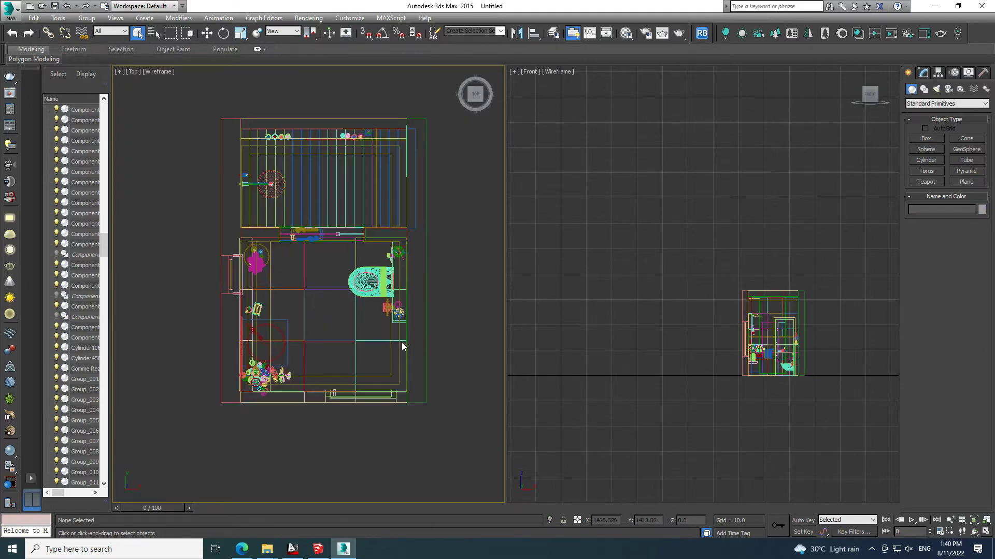
{"action": "middle_click_drag", "start_coordinate": [437, 313], "coordinate": [470, 331]}
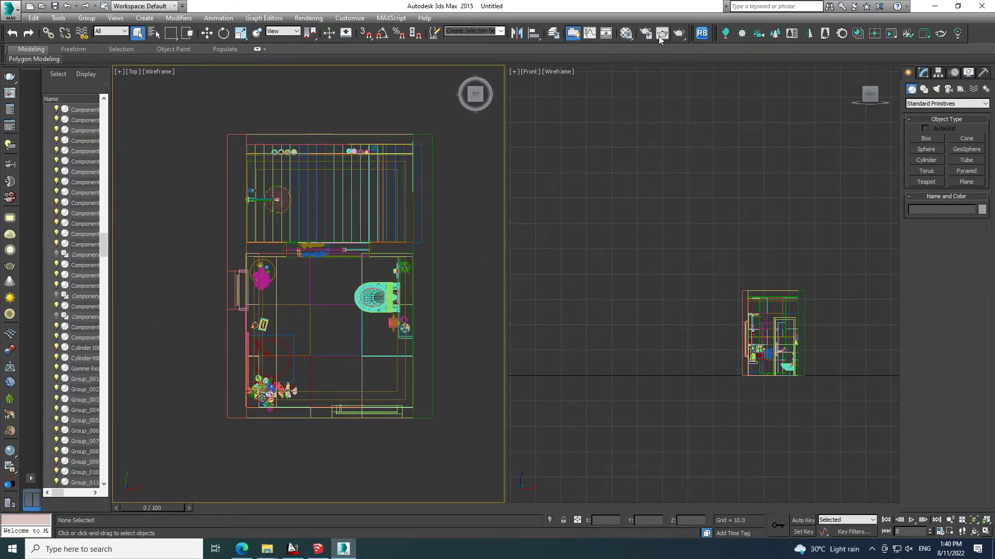
- Assign CoronaRenderer as the production renderer in Render Setup
{"action": "key", "text": "F10"}
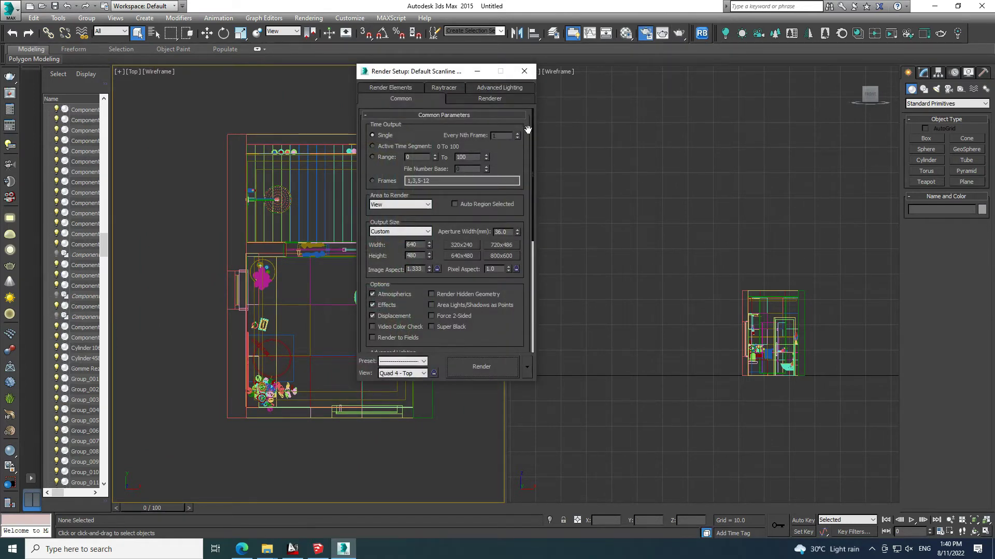
{"action": "scroll", "coordinate": [525, 273], "scroll_direction": "down", "scroll_amount": 5}
{"action": "left_click", "coordinate": [469, 346]}
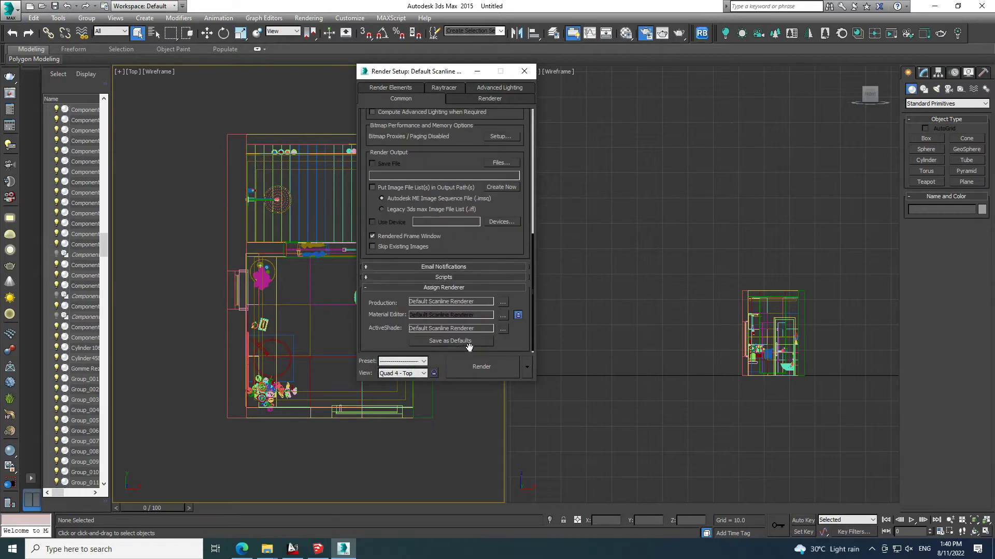
{"action": "left_click", "coordinate": [503, 302]}
{"action": "left_click", "coordinate": [406, 162]}
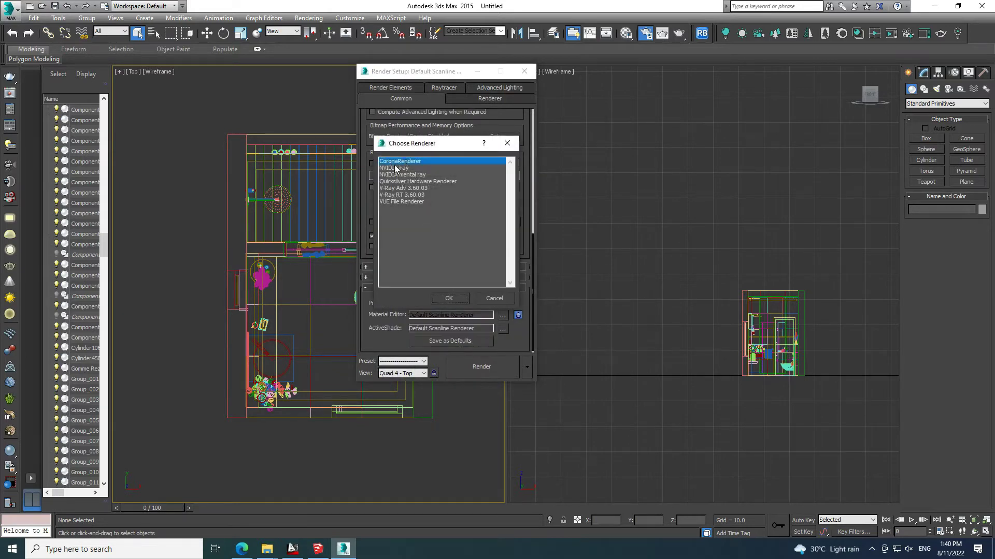
{"action": "left_click", "coordinate": [449, 298]}
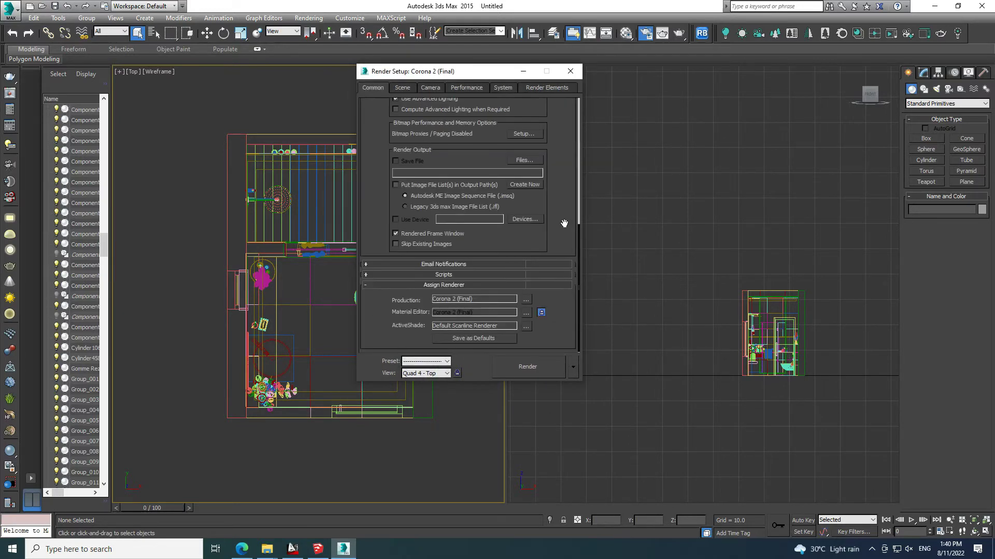
{"action": "left_click", "coordinate": [570, 71]}
{"action": "mouse_move", "coordinate": [408, 229]}
{"action": "middle_mouse_down"}
{"action": "mouse_move", "coordinate": [369, 212]}
{"action": "mouse_move", "coordinate": [366, 196]}
{"action": "middle_mouse_up"}
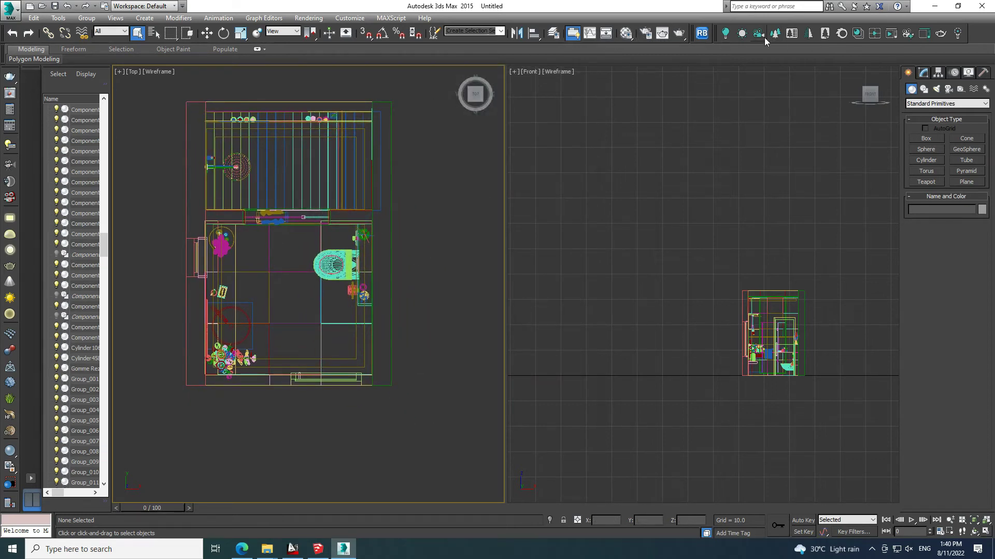
- Save the scene as KID'S.max in the Desktop's KID'S folder
{"action": "key", "text": "ctrl+s"}
{"action": "left_click", "coordinate": [30, 98]}
{"action": "double_click", "coordinate": [103, 123]}
{"action": "type", "text": "KID'"}
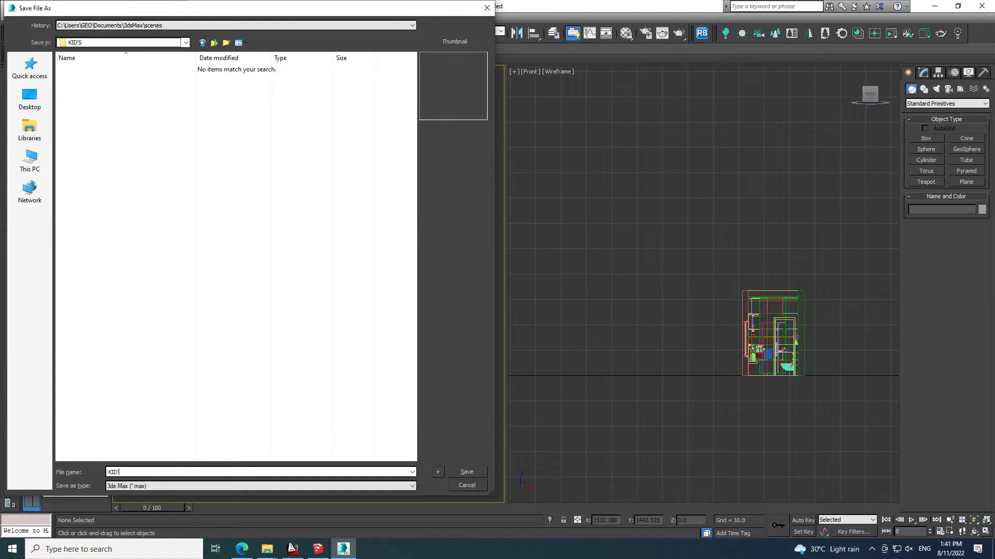
{"action": "type", "text": "S"}
{"action": "left_click", "coordinate": [472, 473]}
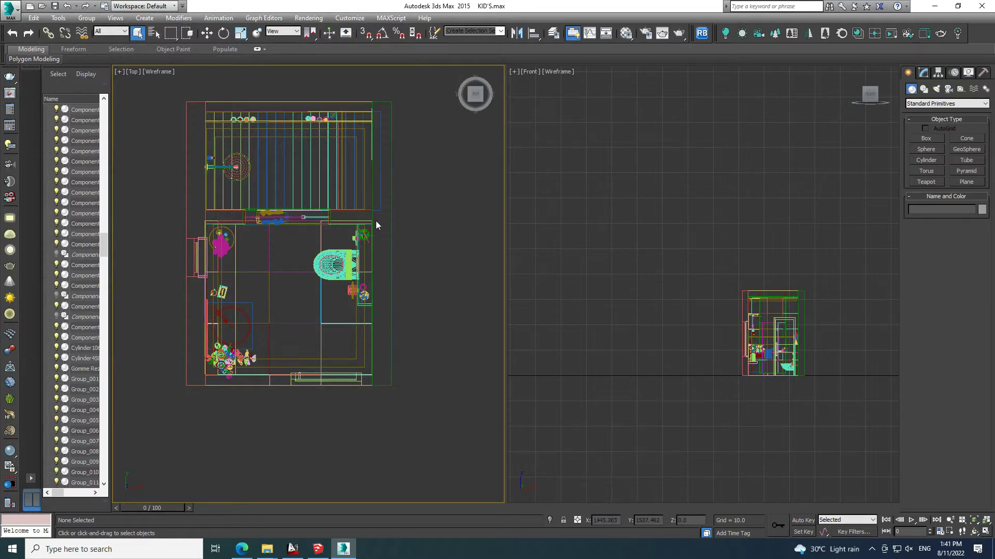
{"action": "middle_click_drag", "start_coordinate": [375, 220], "coordinate": [378, 235]}
{"action": "left_click", "coordinate": [758, 33]}
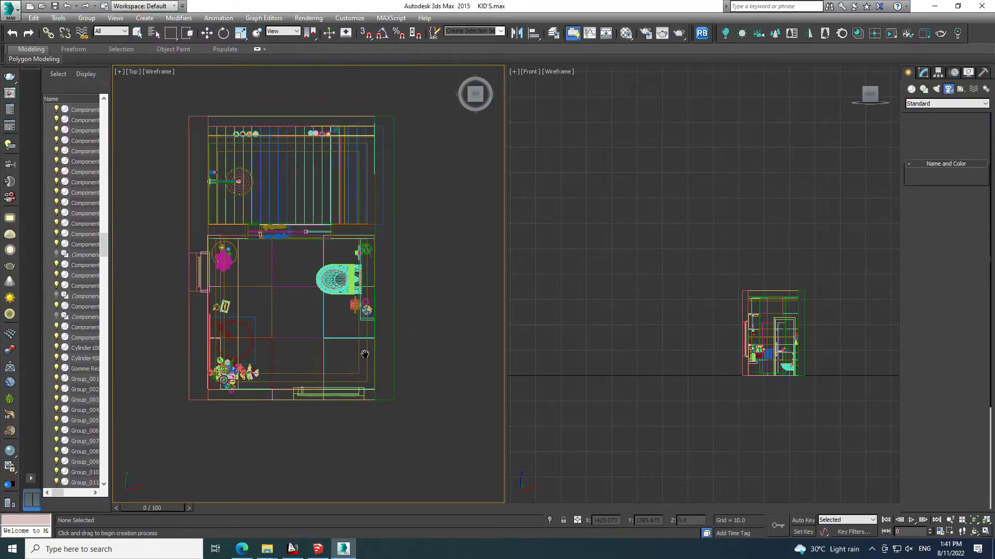
{"action": "scroll", "coordinate": [305, 344], "scroll_direction": "up", "scroll_amount": 2}
- Create CoronaCamera001 aimed at the vanity and view it Shaded with safe frame on
{"action": "left_click_drag", "start_coordinate": [378, 390], "coordinate": [239, 255]}
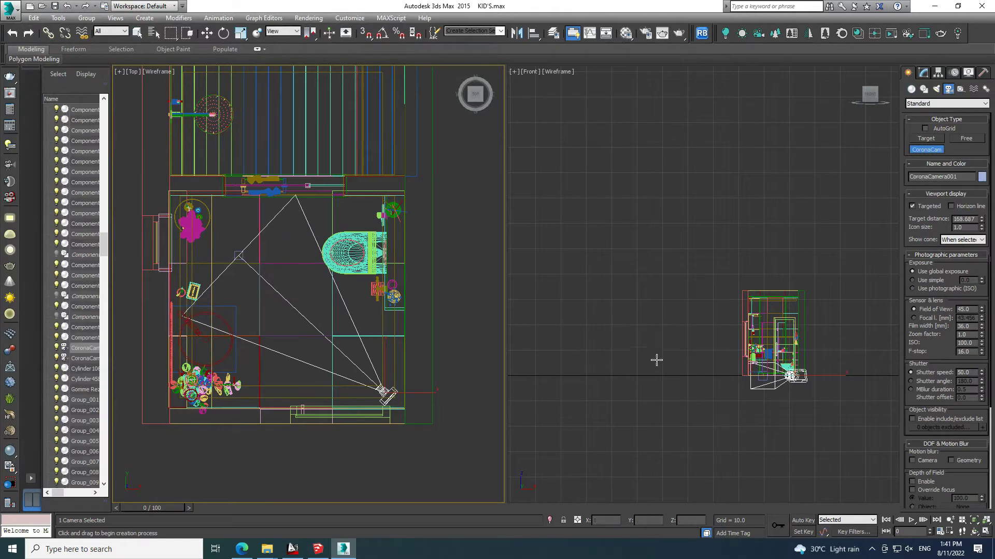
{"action": "middle_click_drag", "start_coordinate": [657, 357], "coordinate": [625, 350]}
{"action": "key", "text": "c"}
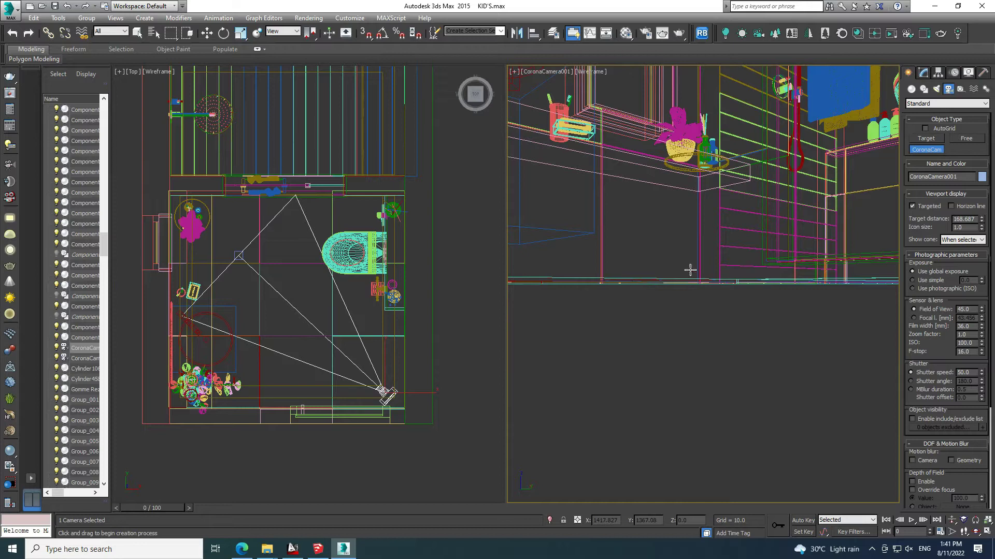
{"action": "key", "text": "F3"}
{"action": "middle_click_drag", "start_coordinate": [686, 255], "coordinate": [593, 192]}
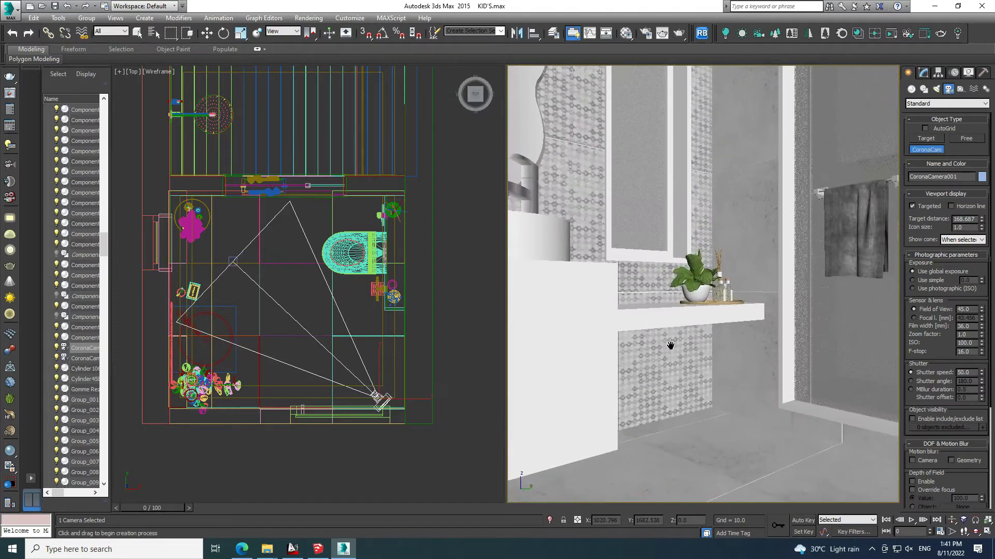
{"action": "left_click", "coordinate": [563, 75]}
{"action": "left_click", "coordinate": [590, 71]}
{"action": "left_click", "coordinate": [601, 95]}
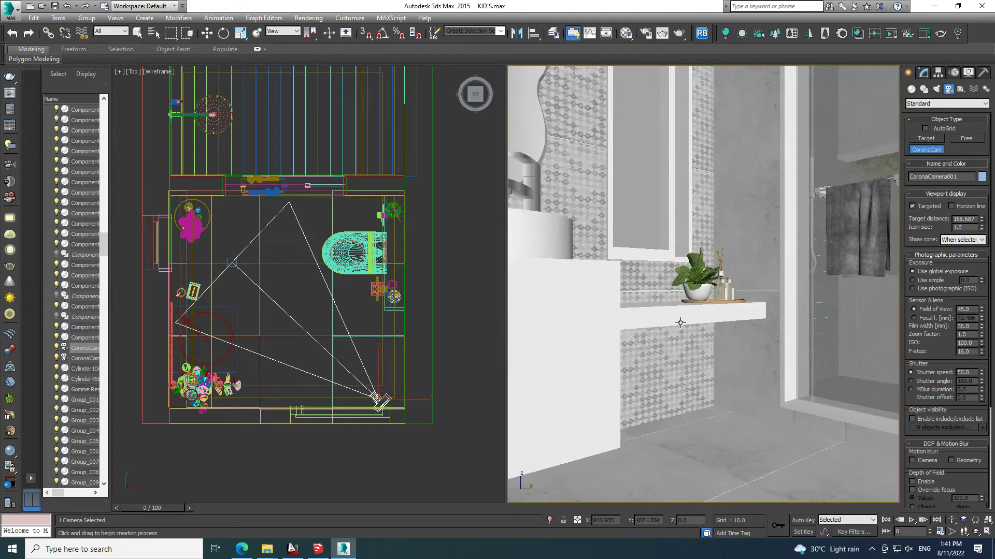
{"action": "key", "text": "shift+f"}
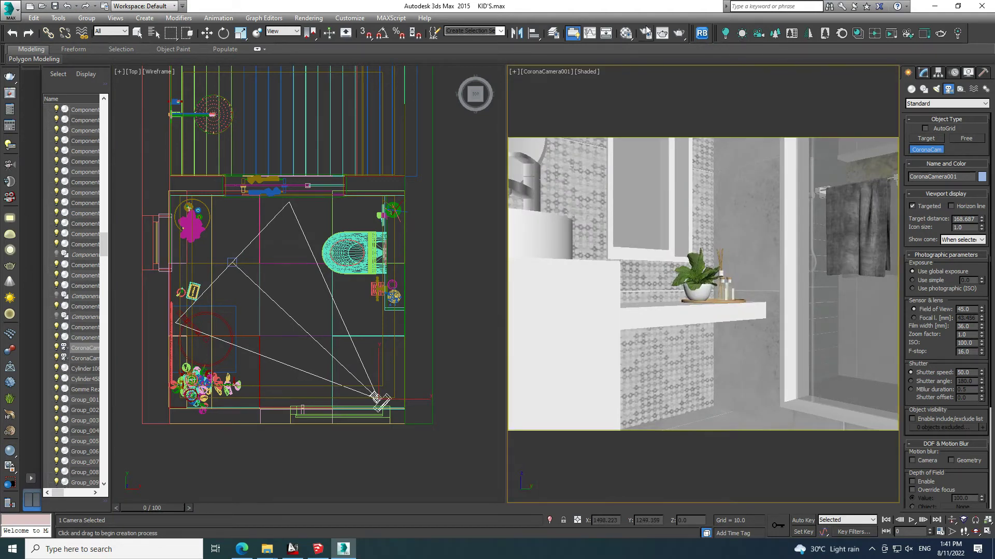
- Set render output to 1800 × 2500 and widen CoronaCamera001's field of view
{"action": "key", "text": "F10"}
{"action": "type", "text": "1800"}
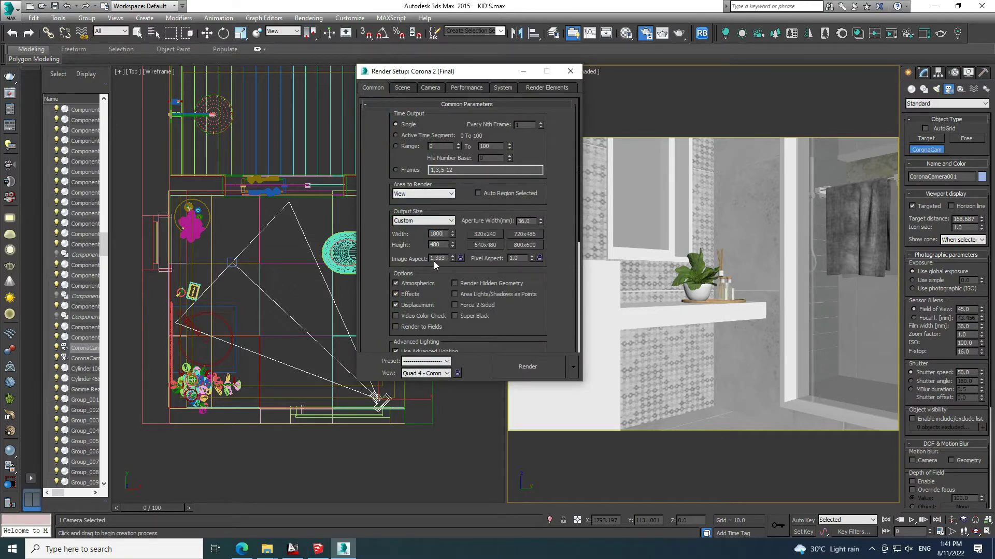
{"action": "double_click", "coordinate": [435, 245]}
{"action": "type", "text": "2500"}
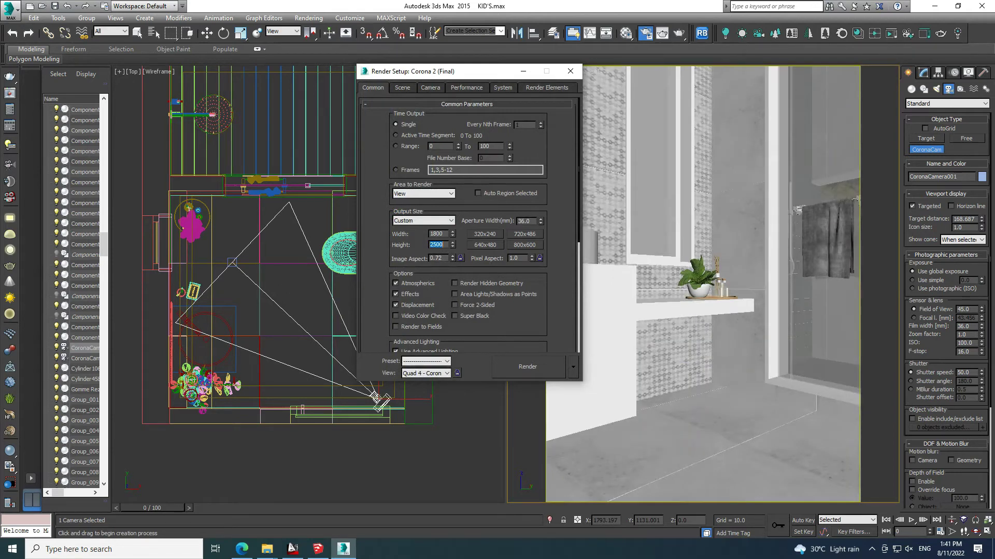
{"action": "left_click", "coordinate": [571, 72]}
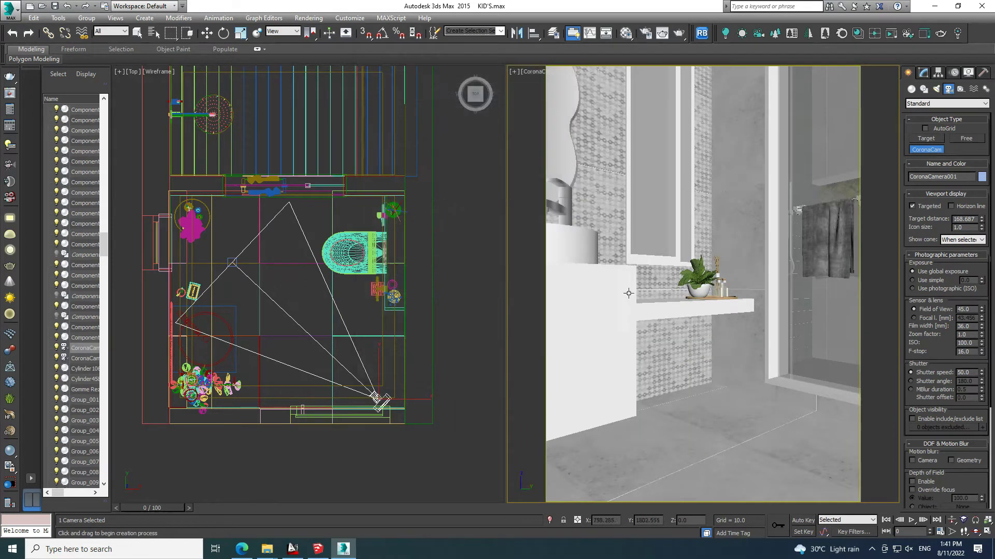
{"action": "left_click", "coordinate": [952, 532]}
{"action": "mouse_move", "coordinate": [679, 317]}
{"action": "left_mouse_down"}
{"action": "mouse_move", "coordinate": [683, 348]}
{"action": "mouse_move", "coordinate": [667, 332]}
{"action": "left_mouse_up"}
- Dolly and orbit the camera to frame the vanity, mirror and shower
{"action": "left_click", "coordinate": [952, 520]}
{"action": "left_click", "coordinate": [975, 532]}
{"action": "mouse_move", "coordinate": [739, 430]}
{"action": "left_mouse_down"}
{"action": "mouse_move", "coordinate": [702, 411]}
{"action": "mouse_move", "coordinate": [729, 411]}
{"action": "mouse_move", "coordinate": [728, 424]}
{"action": "mouse_move", "coordinate": [722, 417]}
{"action": "mouse_move", "coordinate": [766, 410]}
{"action": "left_mouse_up"}
{"action": "left_click", "coordinate": [951, 519]}
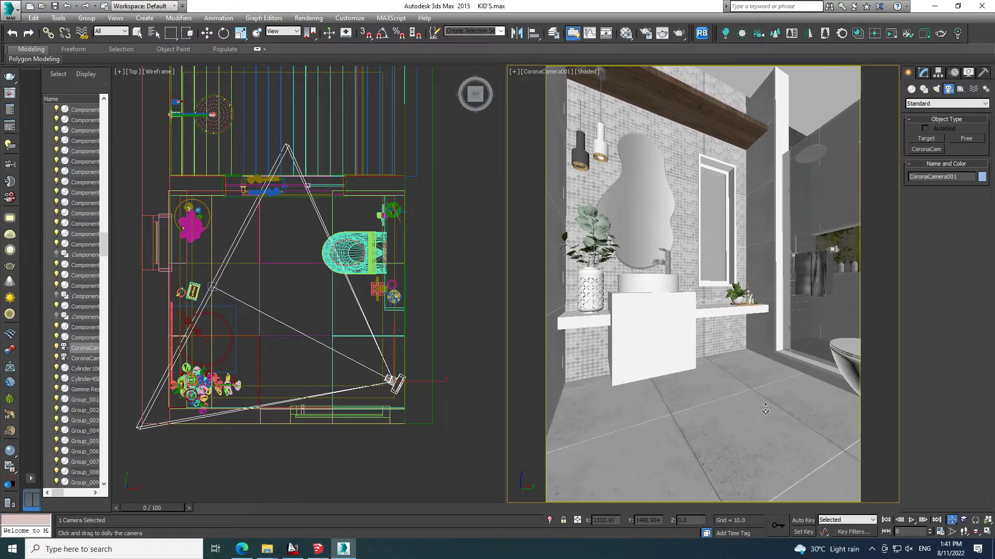
{"action": "left_click", "coordinate": [975, 528]}
{"action": "left_click_drag", "start_coordinate": [754, 457], "coordinate": [753, 455]}
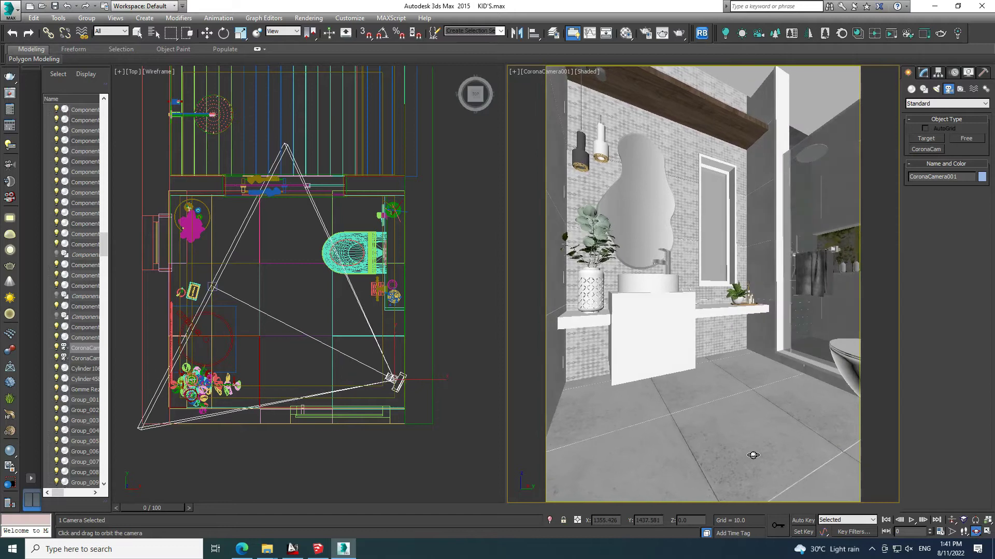
- Enable Automatic vertical tilt on CoronaCamera001, then deselect the camera
{"action": "left_click", "coordinate": [922, 75]}
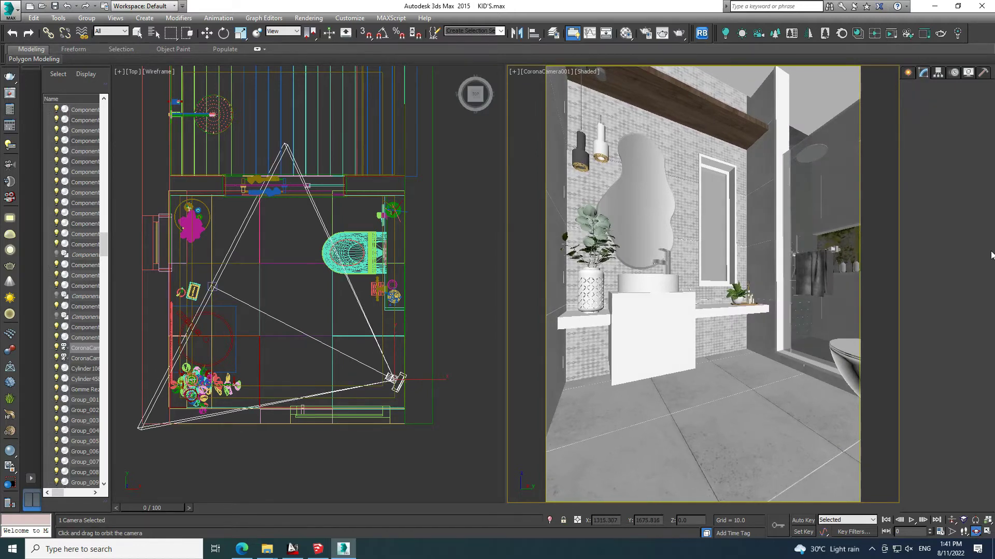
{"action": "scroll", "coordinate": [903, 412], "scroll_direction": "down", "scroll_amount": 5}
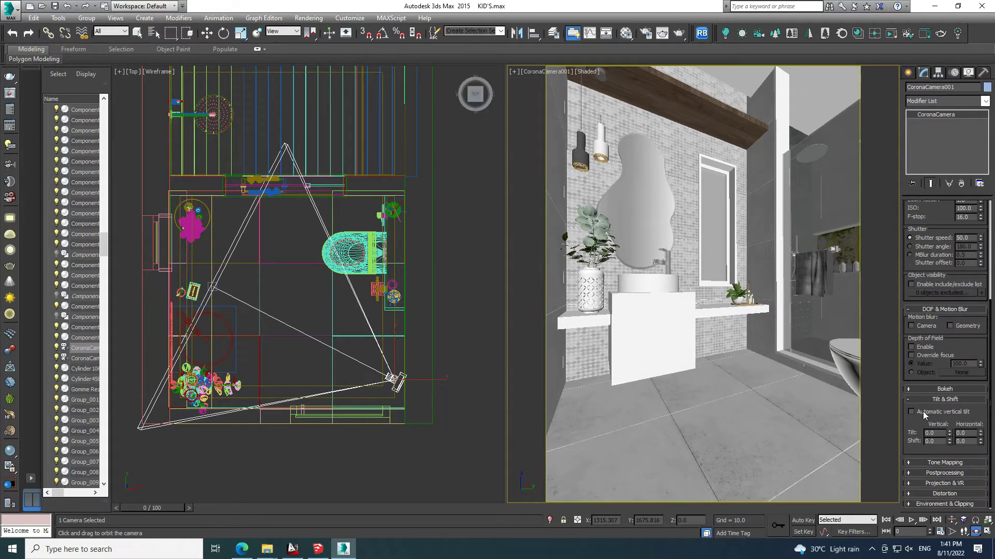
{"action": "left_click", "coordinate": [911, 412]}
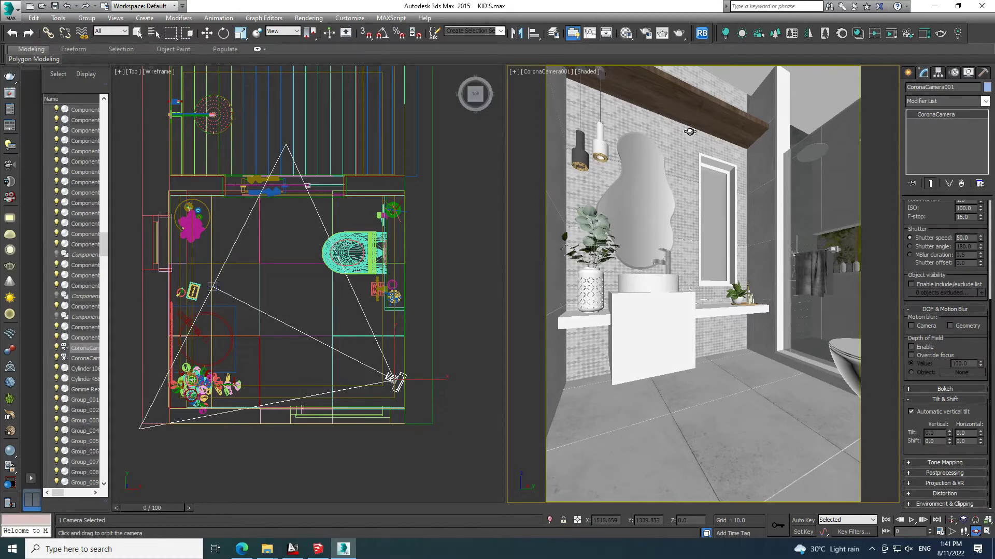
{"action": "left_click", "coordinate": [907, 75]}
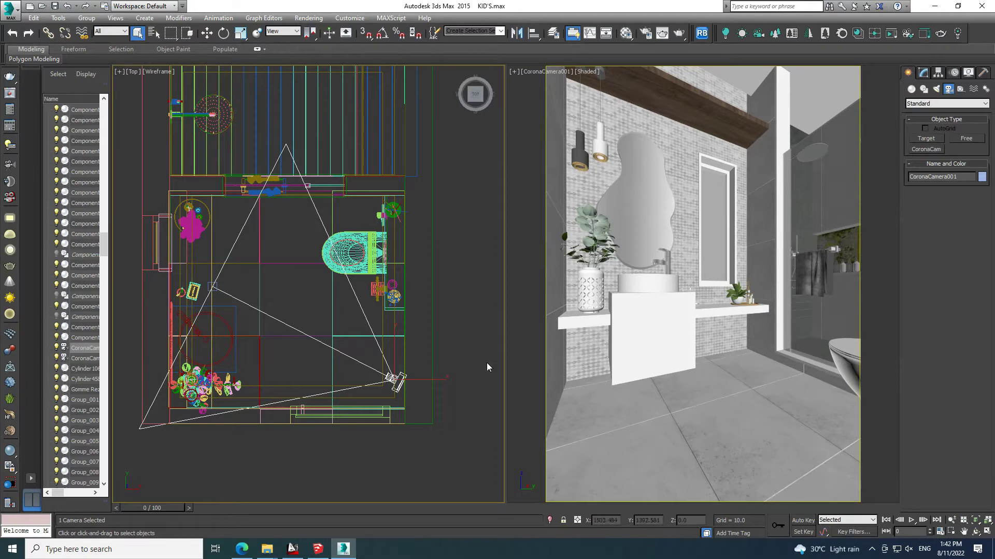
{"action": "left_click", "coordinate": [371, 314]}
{"action": "mouse_move", "coordinate": [371, 314]}
{"action": "middle_mouse_down"}
{"action": "mouse_move", "coordinate": [372, 292]}
{"action": "mouse_move", "coordinate": [373, 300]}
{"action": "middle_mouse_up"}
- Create a second Corona camera, CoronaCamera002, and move it to face the toilet wall
{"action": "left_click", "coordinate": [744, 34]}
{"action": "left_click", "coordinate": [758, 34]}
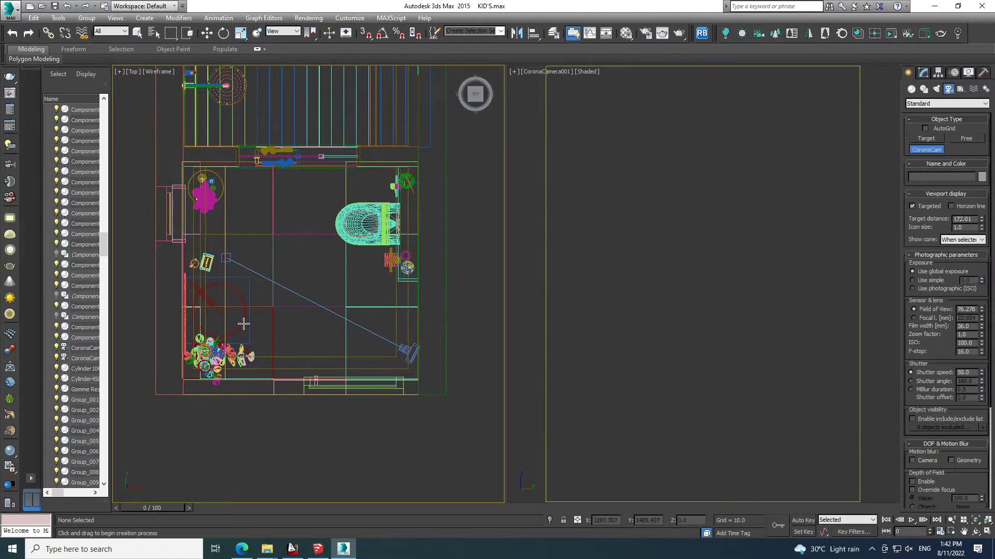
{"action": "left_click_drag", "start_coordinate": [238, 338], "coordinate": [332, 254]}
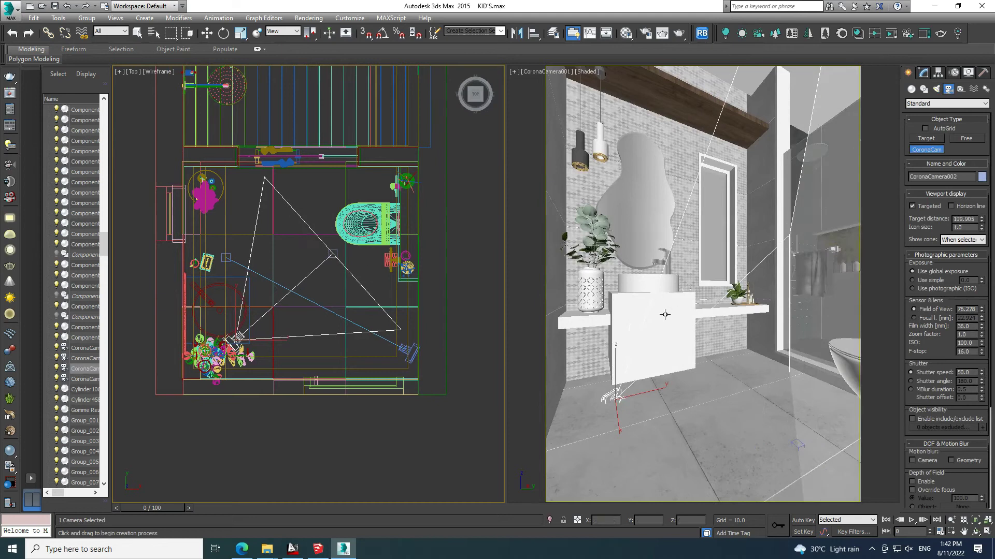
{"action": "mouse_move", "coordinate": [664, 315]}
{"action": "middle_mouse_down"}
{"action": "mouse_move", "coordinate": [669, 378]}
{"action": "mouse_move", "coordinate": [656, 378]}
{"action": "middle_mouse_up"}
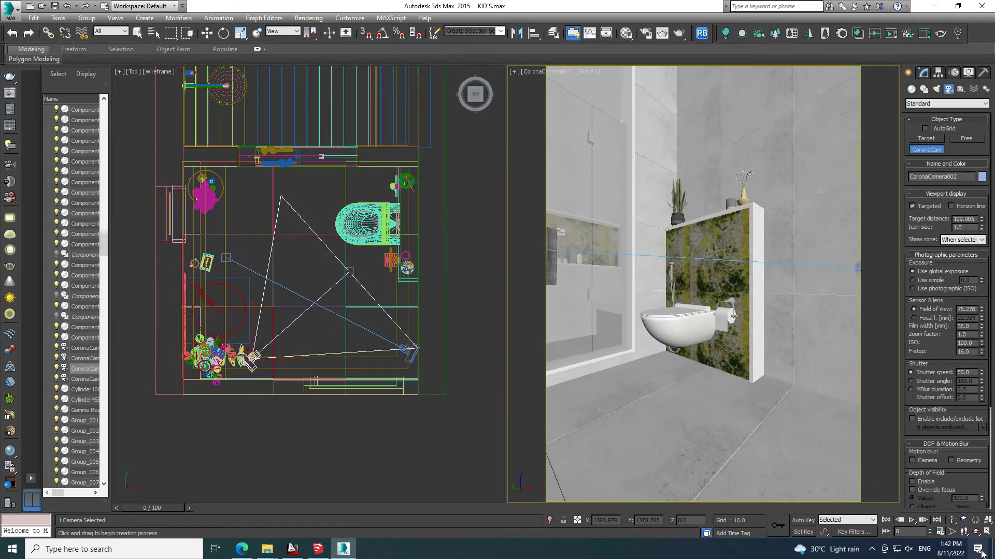
- Undo a stray extra camera, select the floor, and orbit the camera toward the toilet wall
{"action": "left_click_drag", "start_coordinate": [682, 435], "coordinate": [686, 446]}
{"action": "key", "text": "ctrl+z"}
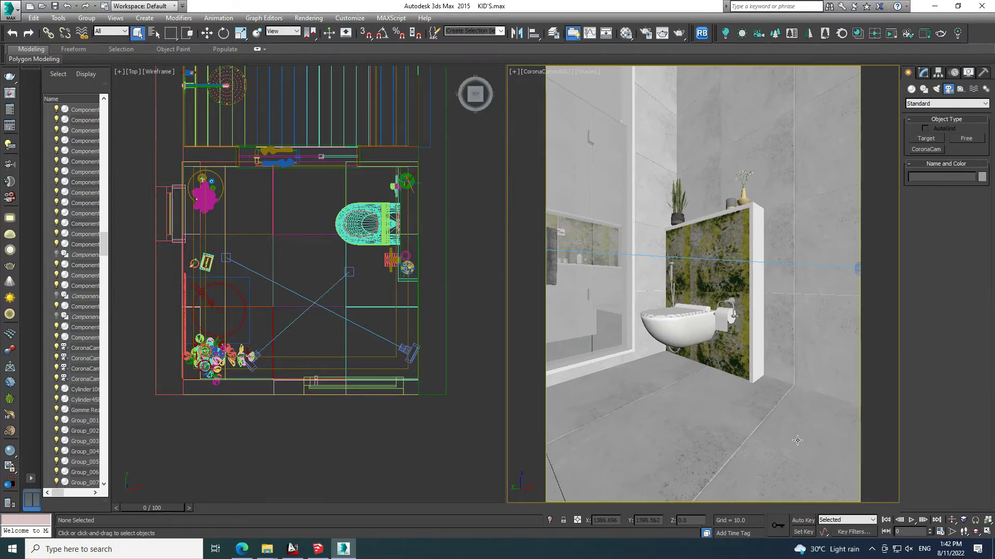
{"action": "left_click", "coordinate": [726, 416]}
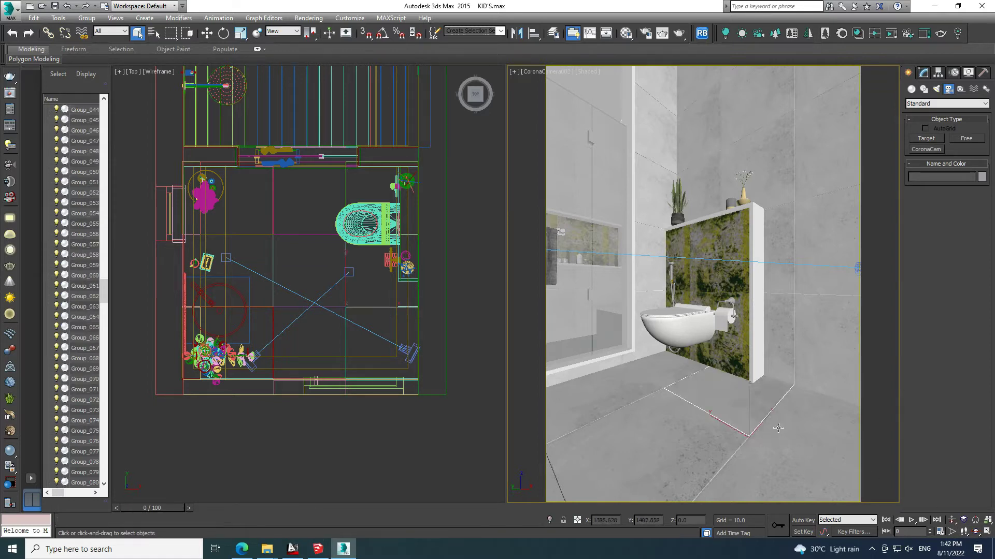
{"action": "right_click", "coordinate": [775, 380]}
{"action": "left_click", "coordinate": [654, 391]}
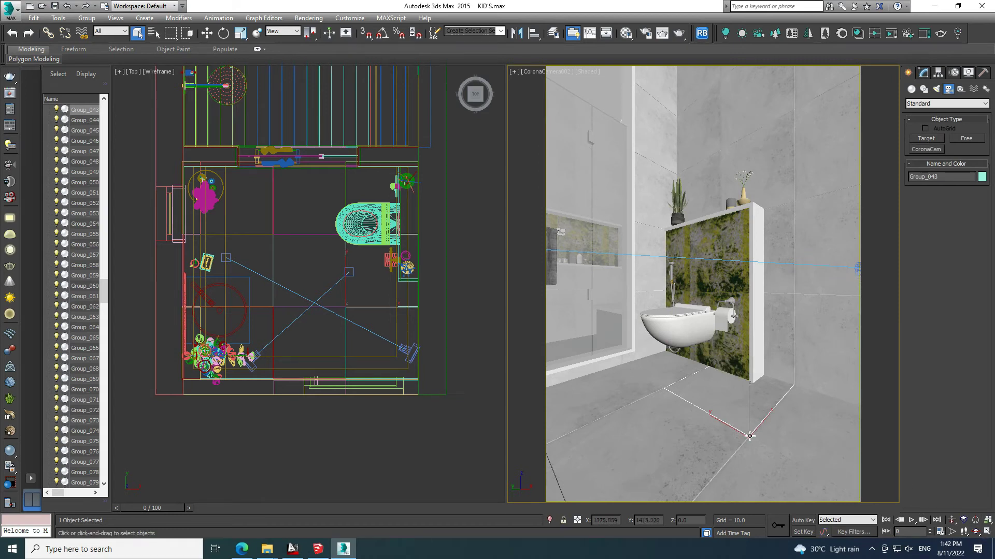
{"action": "left_click", "coordinate": [976, 533]}
{"action": "mouse_move", "coordinate": [714, 423]}
{"action": "left_mouse_down"}
{"action": "mouse_move", "coordinate": [697, 422]}
{"action": "mouse_move", "coordinate": [741, 411]}
{"action": "mouse_move", "coordinate": [773, 435]}
{"action": "mouse_move", "coordinate": [757, 440]}
{"action": "mouse_move", "coordinate": [757, 456]}
{"action": "mouse_move", "coordinate": [744, 451]}
{"action": "left_mouse_up"}
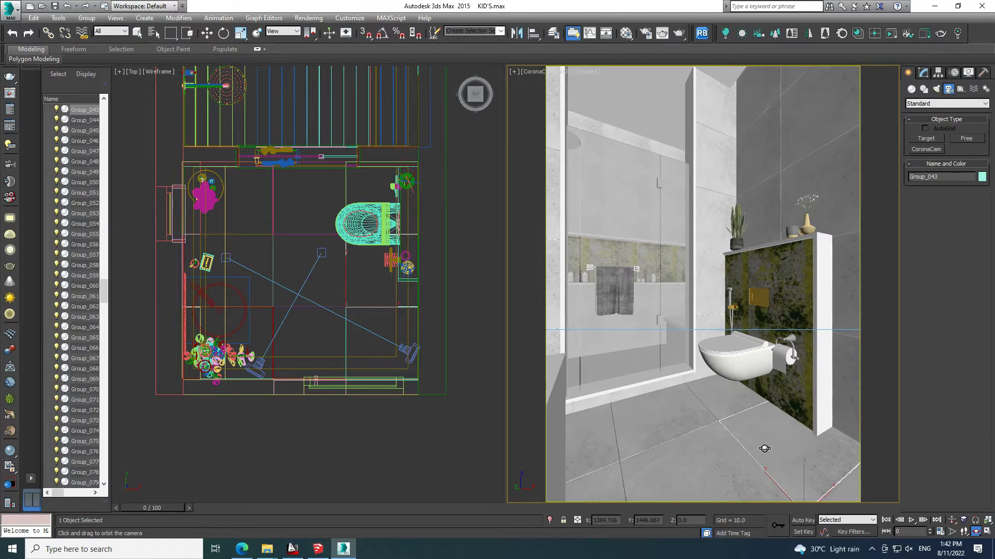
- Orbit the camera to bring in the shower glass, then zoom and recentre the Top view floor plan
{"action": "left_click_drag", "start_coordinate": [724, 443], "coordinate": [717, 458]}
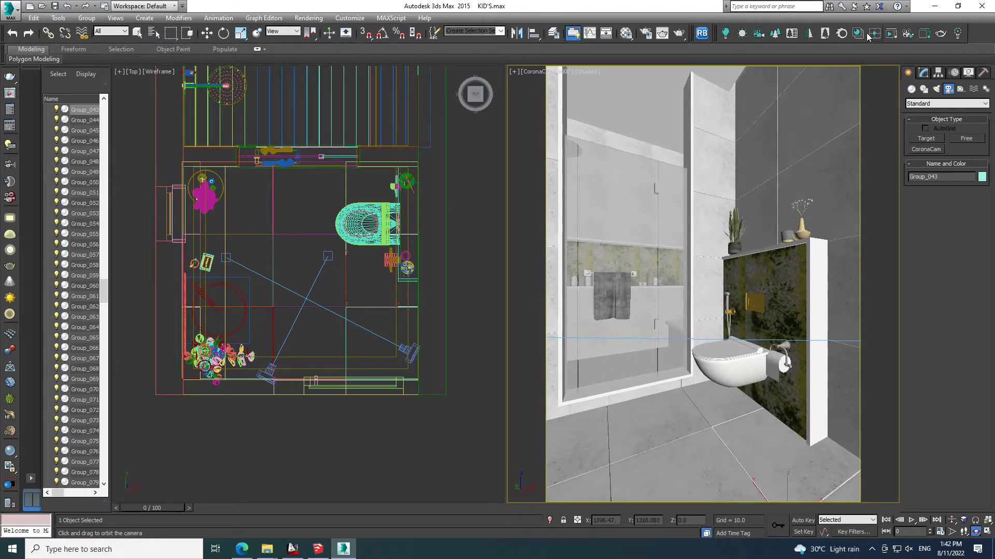
{"action": "key", "text": "q"}
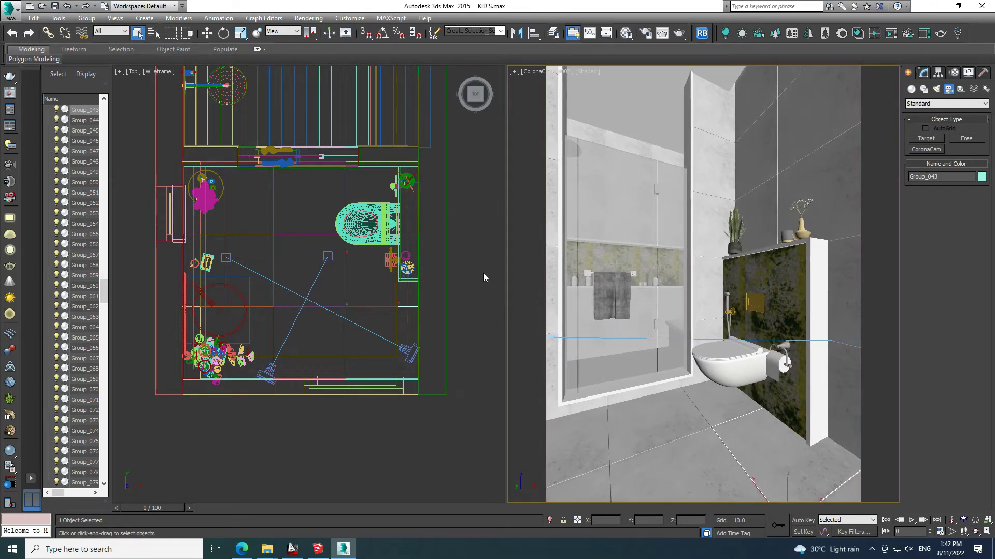
{"action": "left_click", "coordinate": [483, 272]}
{"action": "scroll", "coordinate": [483, 273], "scroll_direction": "down", "scroll_amount": 2}
{"action": "scroll", "coordinate": [396, 311], "scroll_direction": "down", "scroll_amount": 2}
{"action": "middle_click_drag", "start_coordinate": [426, 308], "coordinate": [451, 309]}
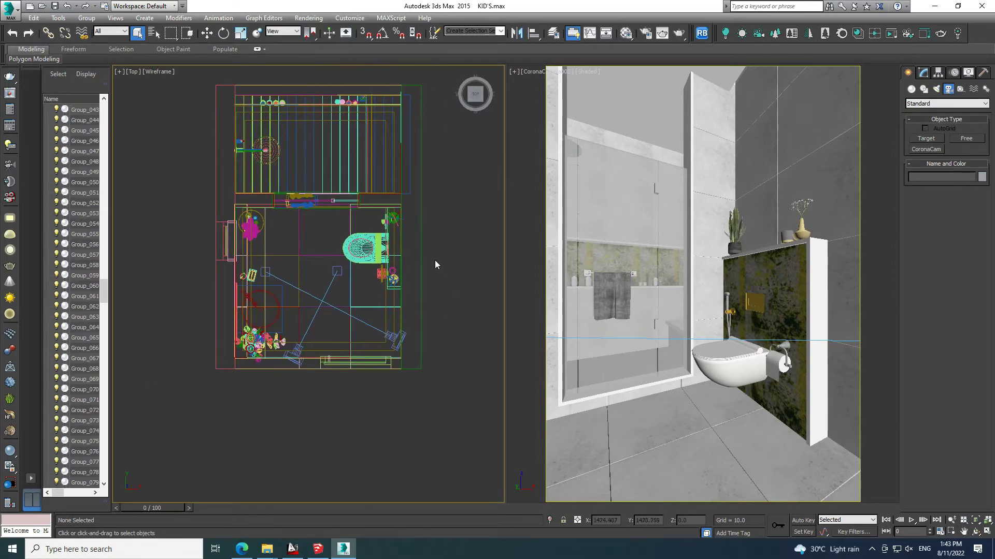
{"action": "middle_click_drag", "start_coordinate": [440, 275], "coordinate": [450, 252]}
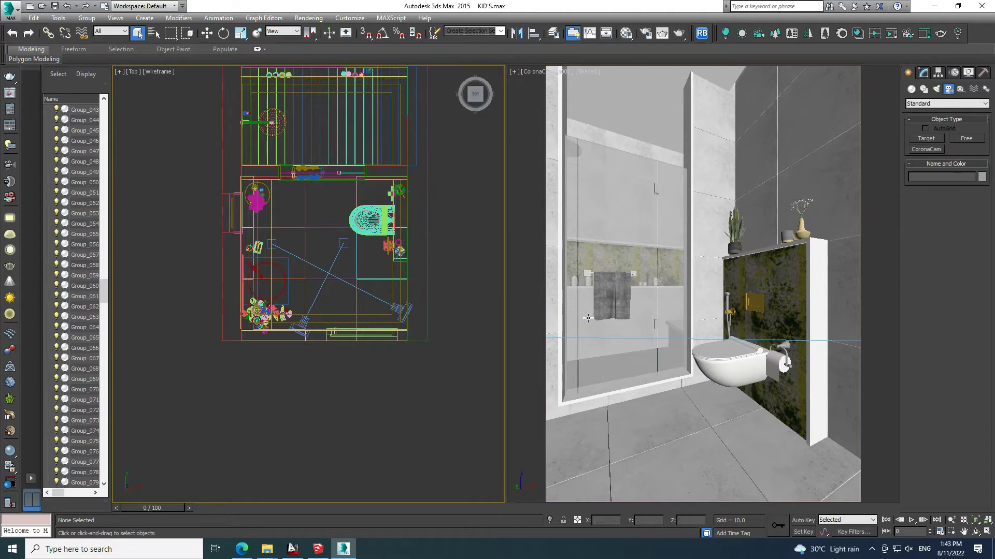
- Widen the camera's field of view and orbit it to shift the bathroom left in frame
{"action": "left_click", "coordinate": [813, 479]}
{"action": "left_click", "coordinate": [952, 532]}
{"action": "left_click_drag", "start_coordinate": [744, 396], "coordinate": [746, 406]}
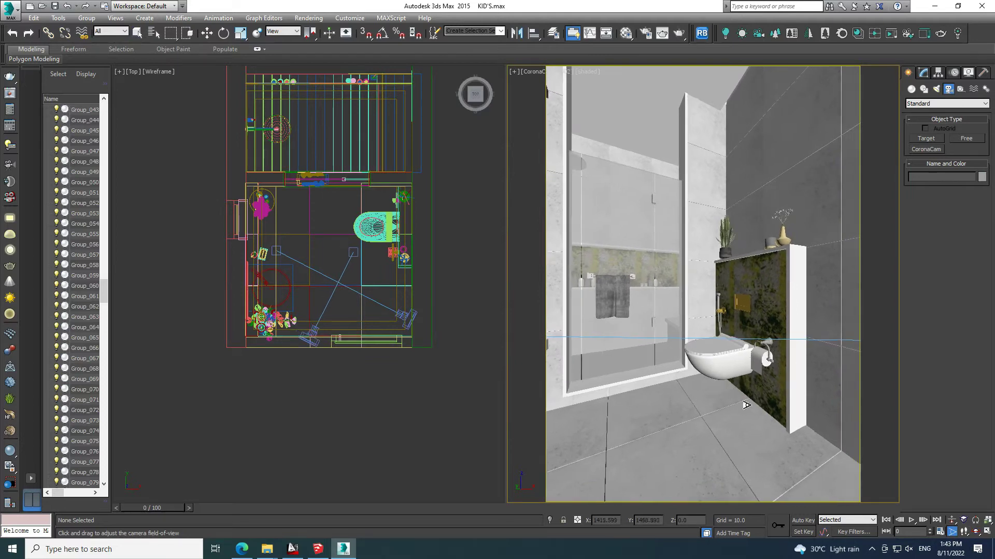
{"action": "left_click", "coordinate": [974, 532]}
{"action": "left_click_drag", "start_coordinate": [775, 468], "coordinate": [734, 452]}
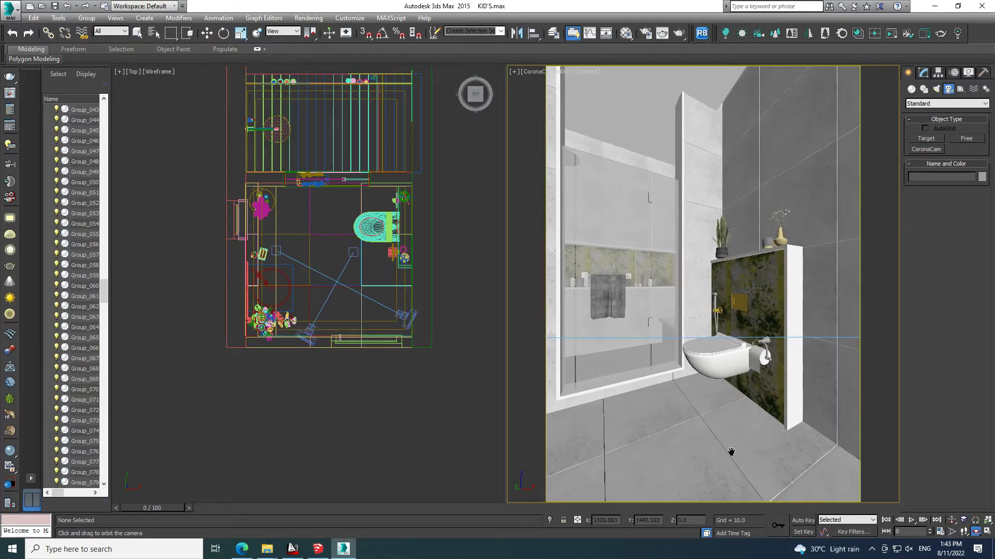
{"action": "right_click", "coordinate": [337, 380]}
{"action": "scroll", "coordinate": [358, 395], "scroll_direction": "down", "scroll_amount": 2}
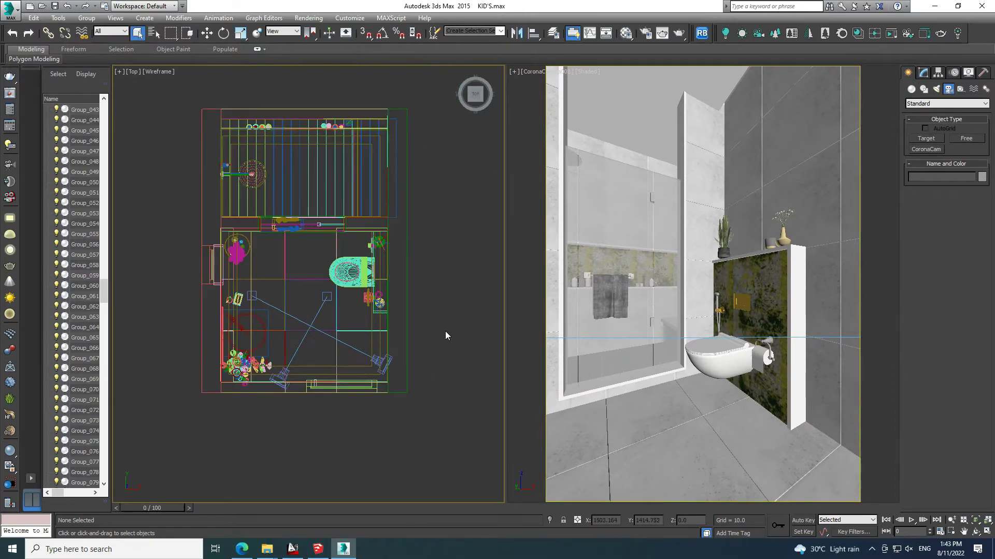
{"action": "scroll", "coordinate": [446, 331], "scroll_direction": "up", "scroll_amount": 2}
- Switch the camera viewport to CoronaCamera001 through the Select Camera list
{"action": "right_click", "coordinate": [719, 375]}
{"action": "key", "text": "c"}
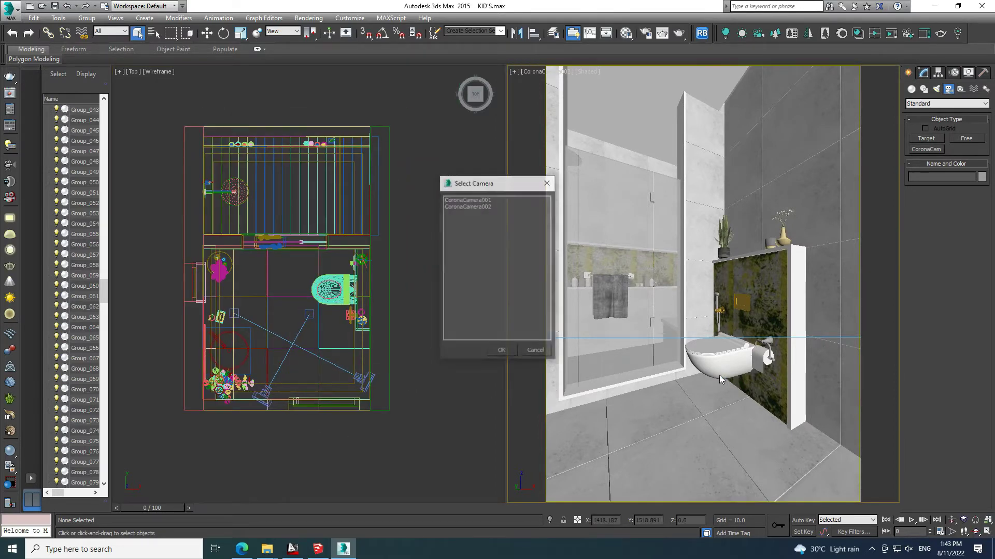
{"action": "left_click", "coordinate": [502, 351]}
{"action": "left_click", "coordinate": [415, 340]}
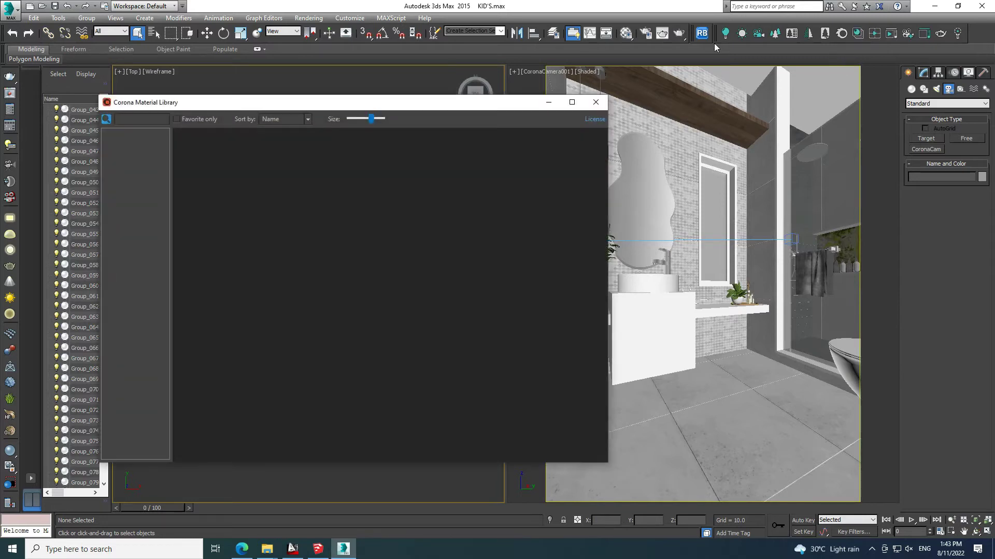
- Browse the Glass category in the Corona Material Library, close it, and select all objects
{"action": "left_click", "coordinate": [134, 188]}
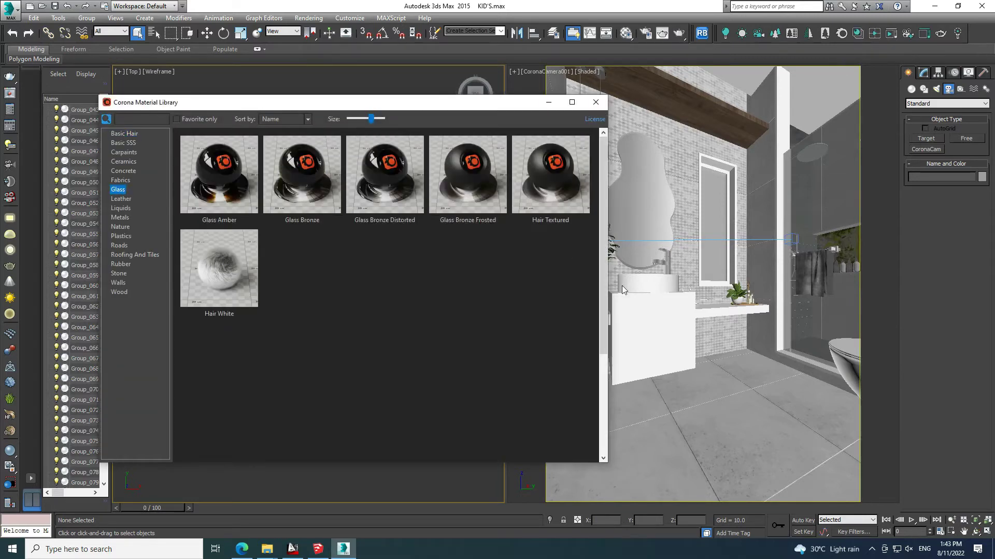
{"action": "left_click", "coordinate": [595, 102]}
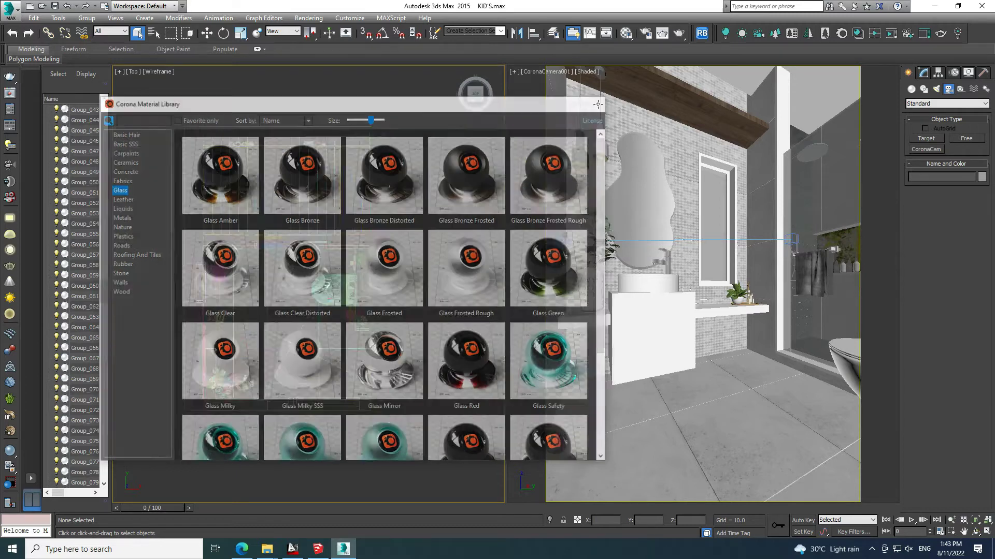
{"action": "key", "text": "ctrl+a"}
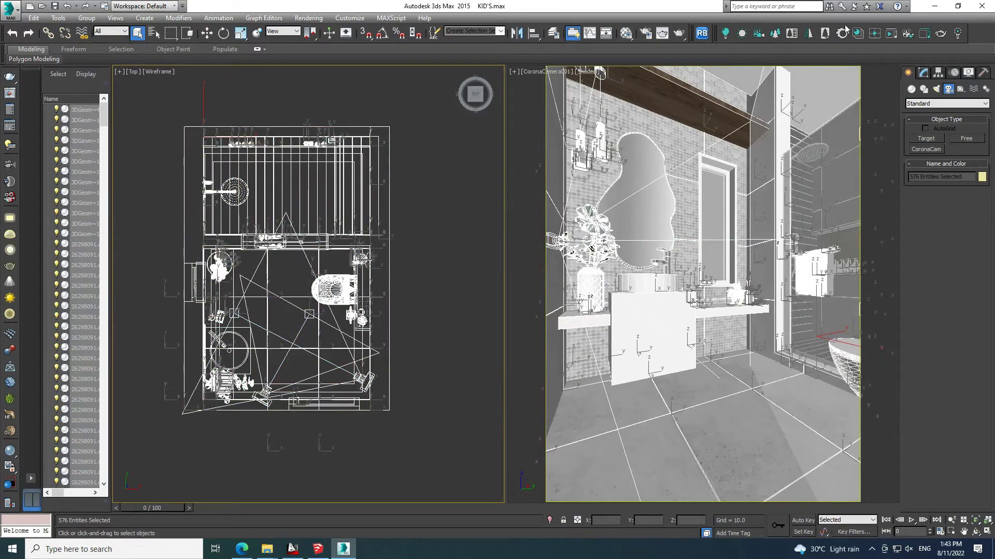
- Run Corona Converter on all scene materials with Show maps in VP on, then deselect everything
{"action": "left_click", "coordinate": [842, 34]}
{"action": "left_click", "coordinate": [293, 320]}
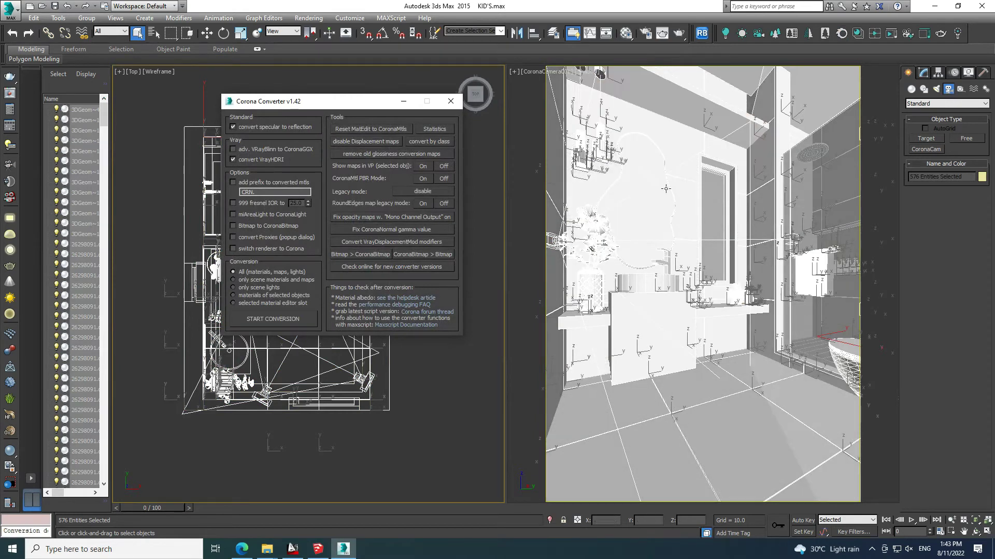
{"action": "left_click", "coordinate": [422, 166]}
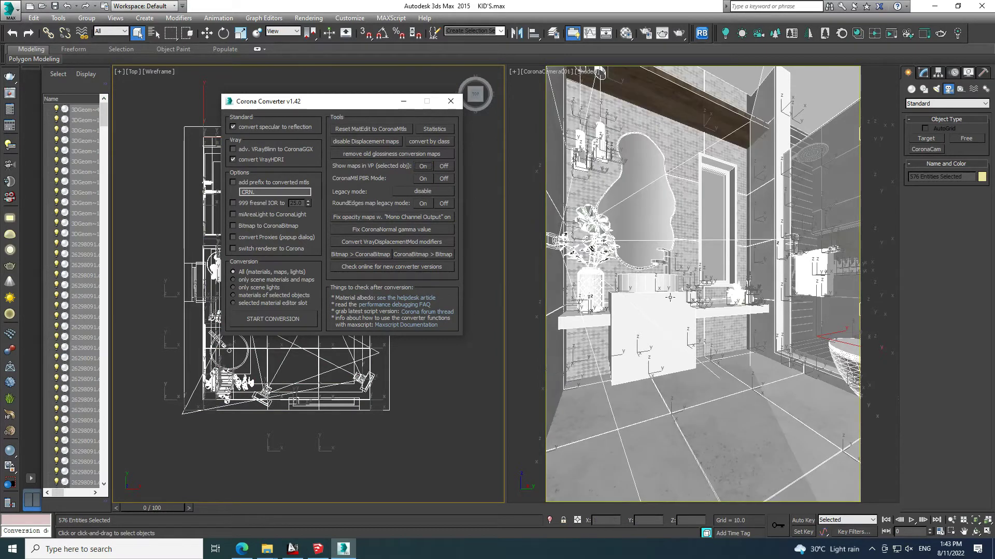
{"action": "left_click", "coordinate": [450, 101]}
{"action": "left_click", "coordinate": [459, 236]}
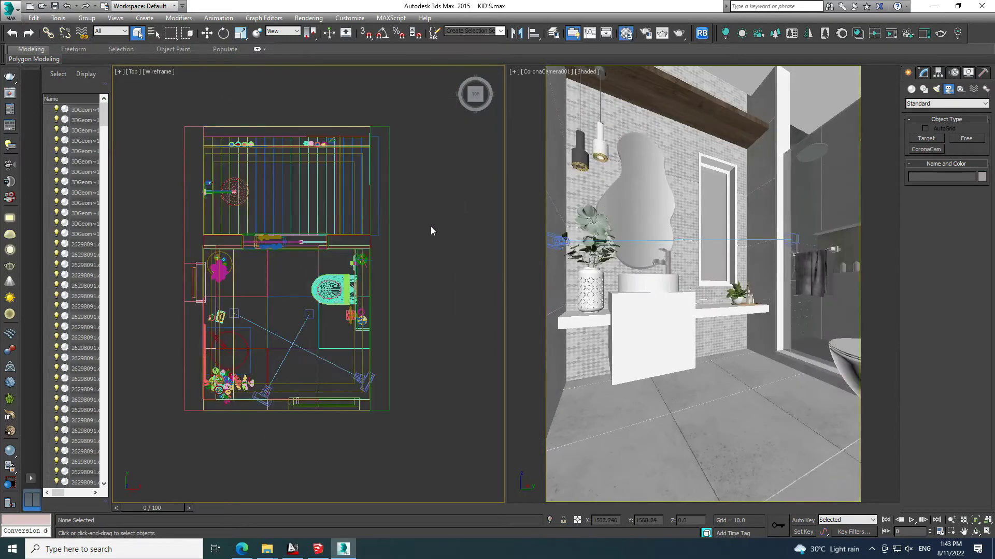
- Load Glass Clear into slot 1 and Glass Mirror into slot 3 from the Corona Material Library
{"action": "key", "text": "m"}
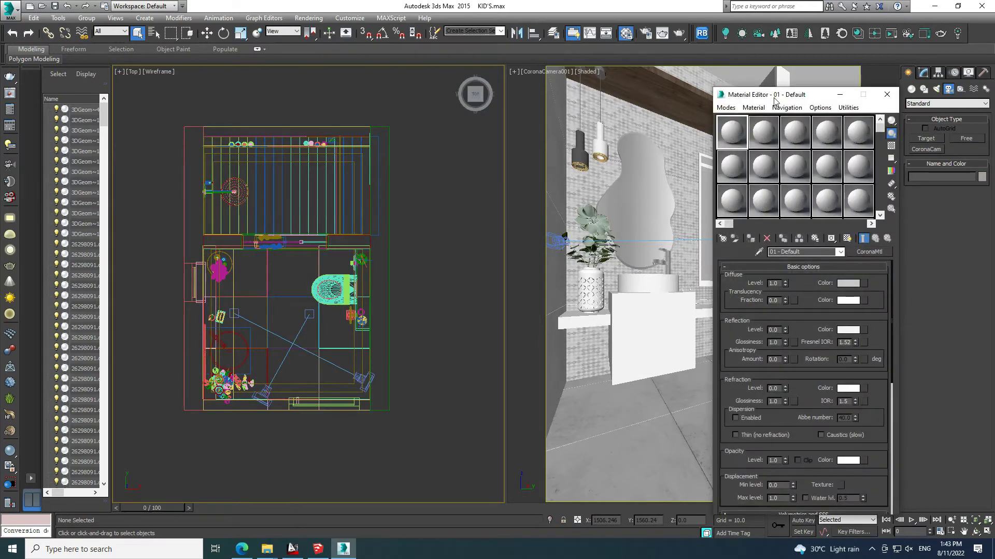
{"action": "left_click_drag", "start_coordinate": [776, 98], "coordinate": [645, 86]}
{"action": "left_click_drag", "start_coordinate": [549, 87], "coordinate": [409, 75]}
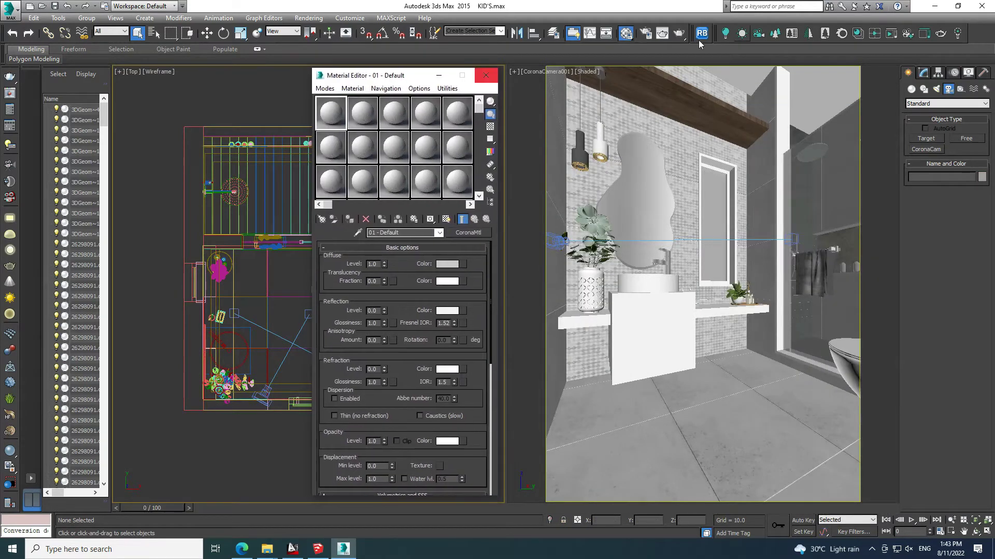
{"action": "left_click", "coordinate": [857, 35]}
{"action": "mouse_move", "coordinate": [443, 110]}
{"action": "left_mouse_down"}
{"action": "mouse_move", "coordinate": [887, 77]}
{"action": "mouse_move", "coordinate": [868, 78]}
{"action": "left_mouse_up"}
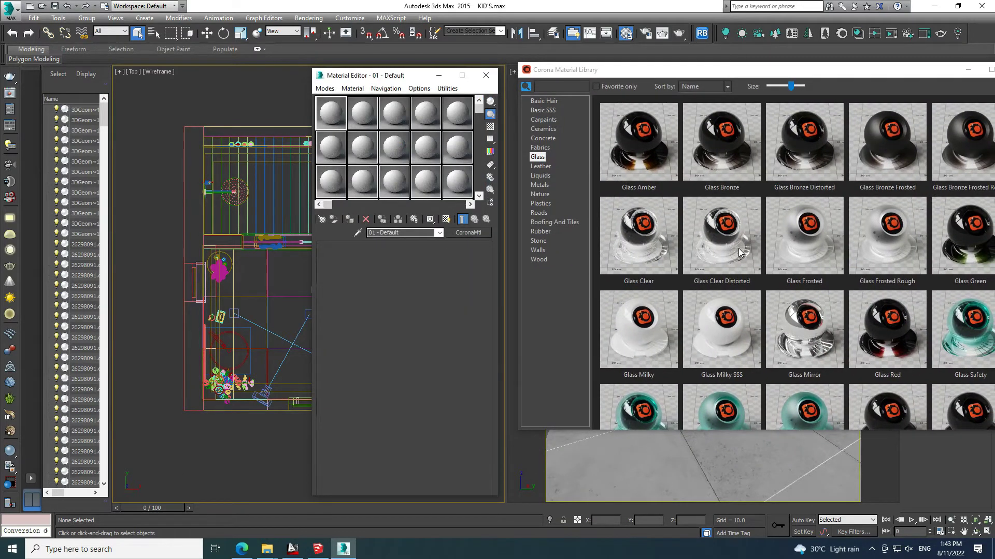
{"action": "left_click_drag", "start_coordinate": [628, 243], "coordinate": [344, 119]}
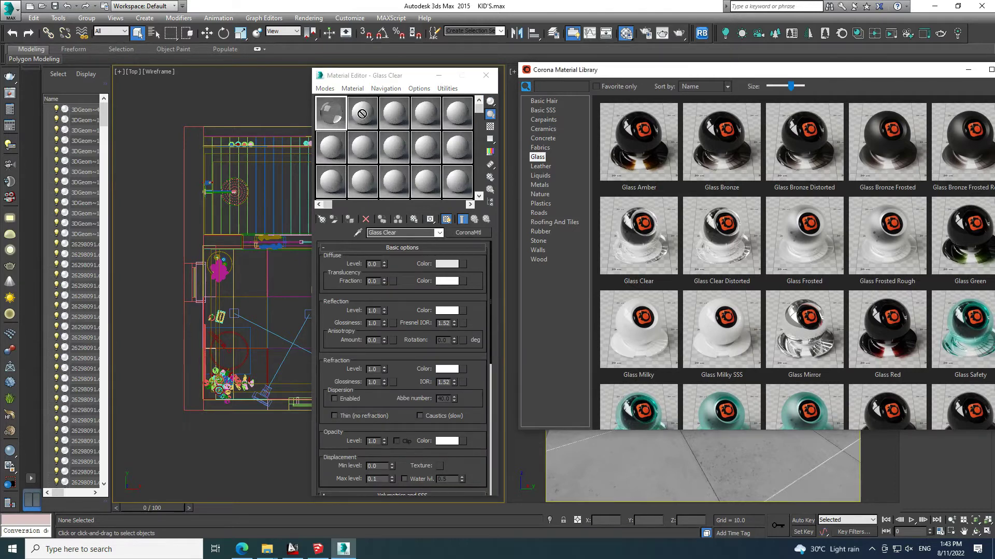
{"action": "left_click", "coordinate": [362, 114]}
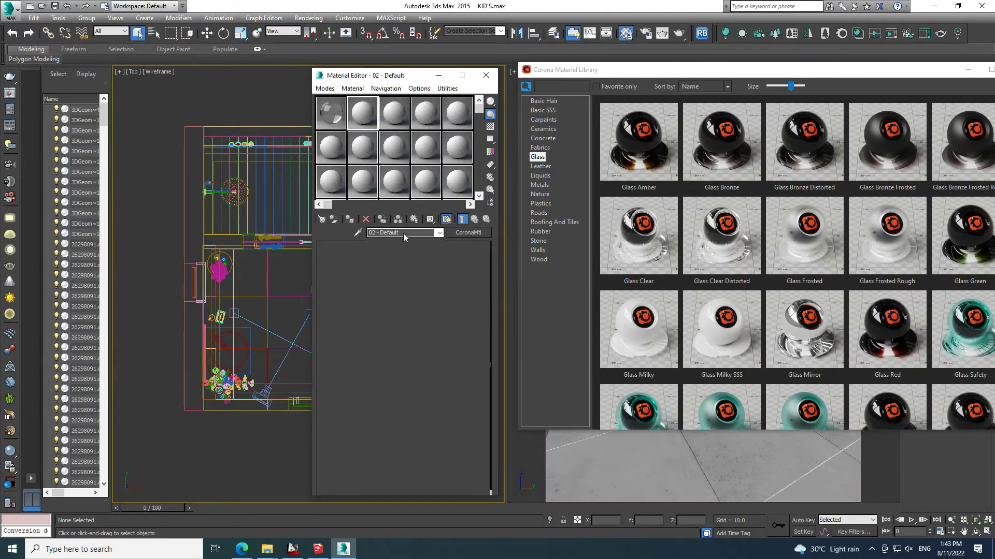
{"action": "left_click", "coordinate": [400, 116]}
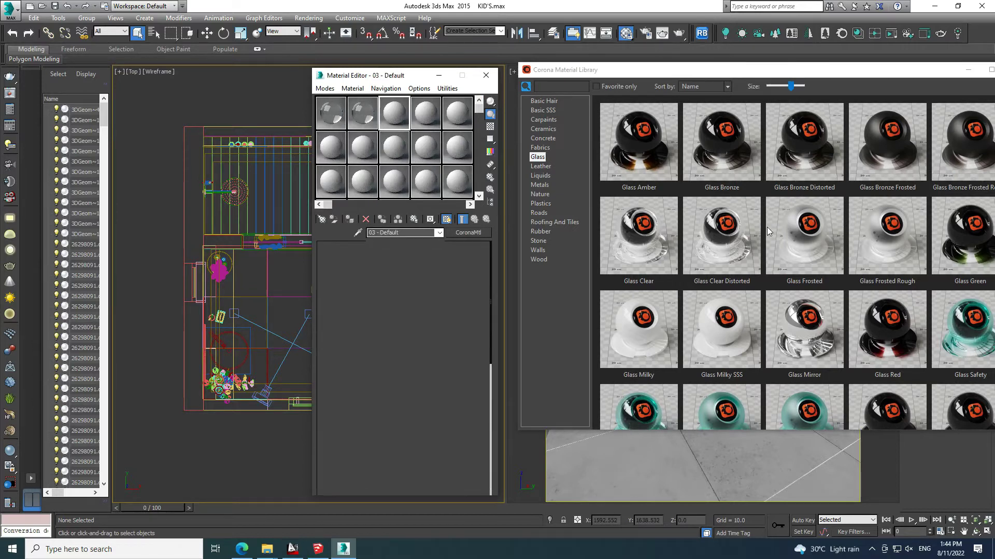
{"action": "left_click_drag", "start_coordinate": [746, 284], "coordinate": [398, 118]}
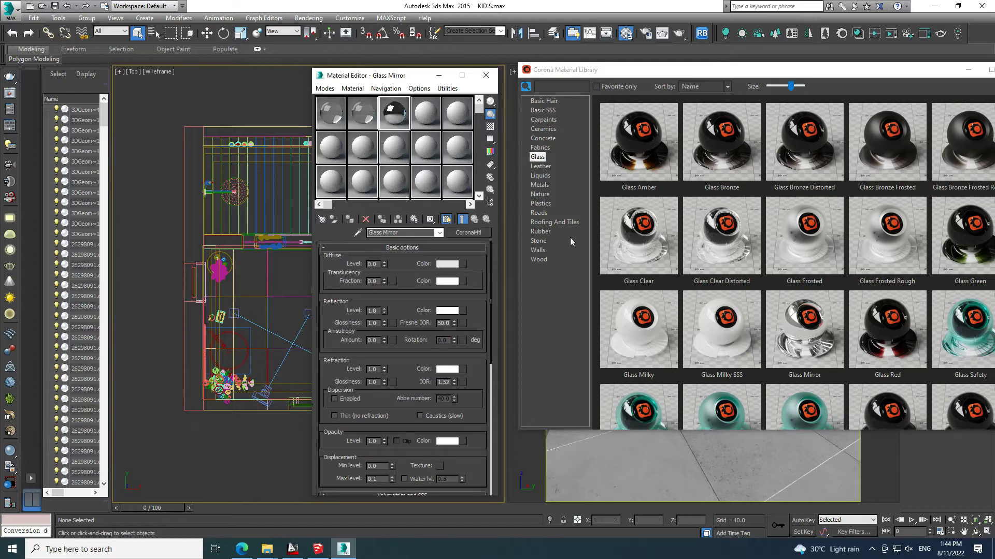
- Load Metals > Aluminium Fingerprints into slot 4, then close the library and Material Editor
{"action": "left_click", "coordinate": [541, 184]}
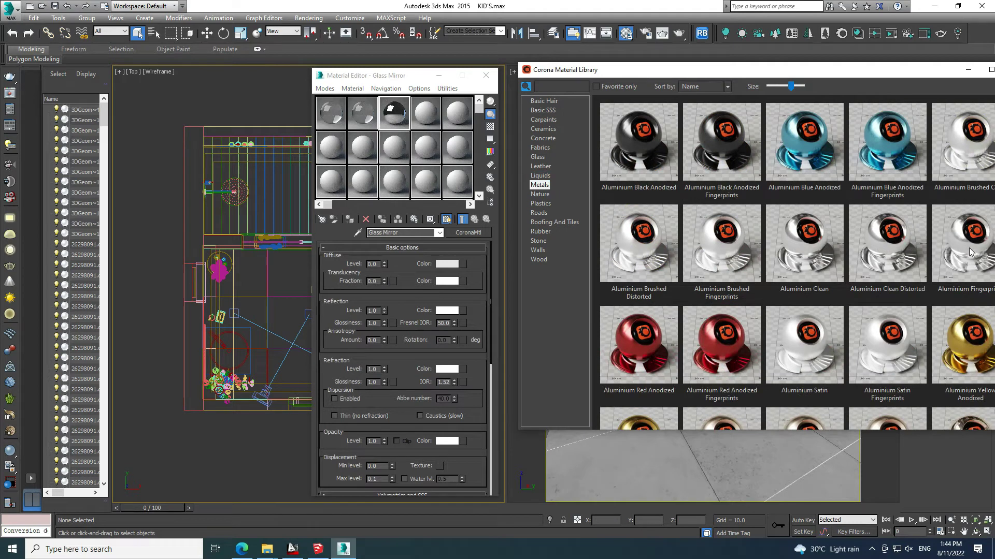
{"action": "left_click", "coordinate": [434, 128]}
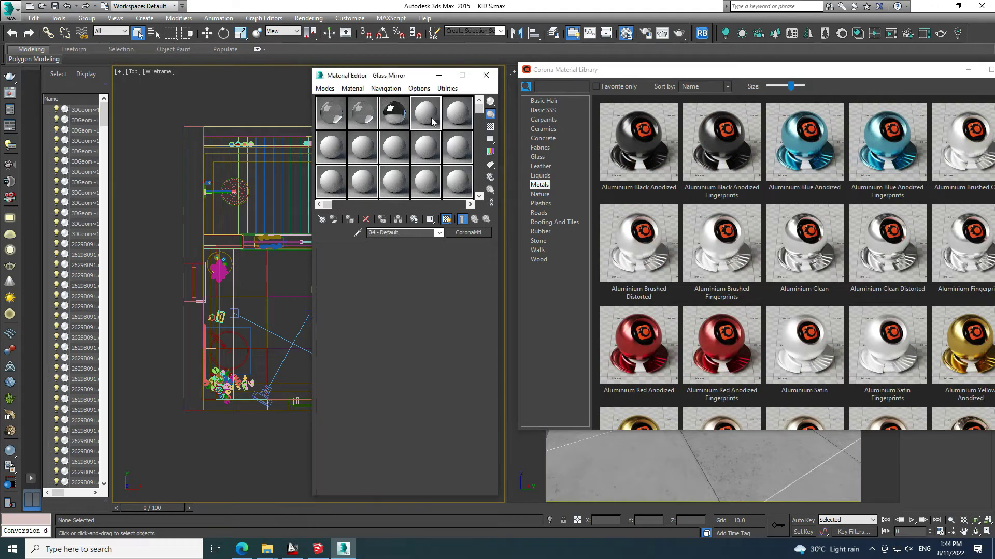
{"action": "double_click", "coordinate": [730, 235]}
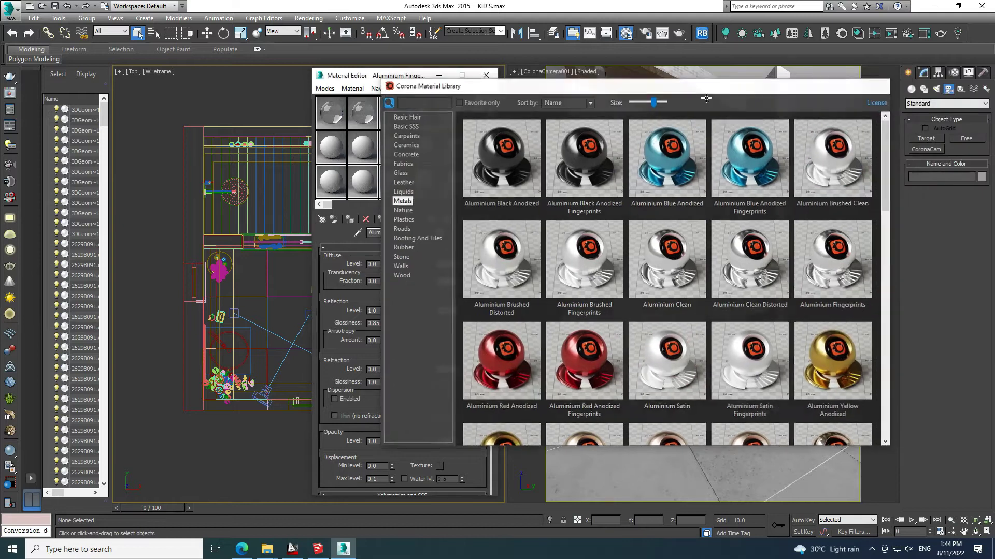
{"action": "left_click", "coordinate": [884, 78]}
{"action": "left_click", "coordinate": [487, 77]}
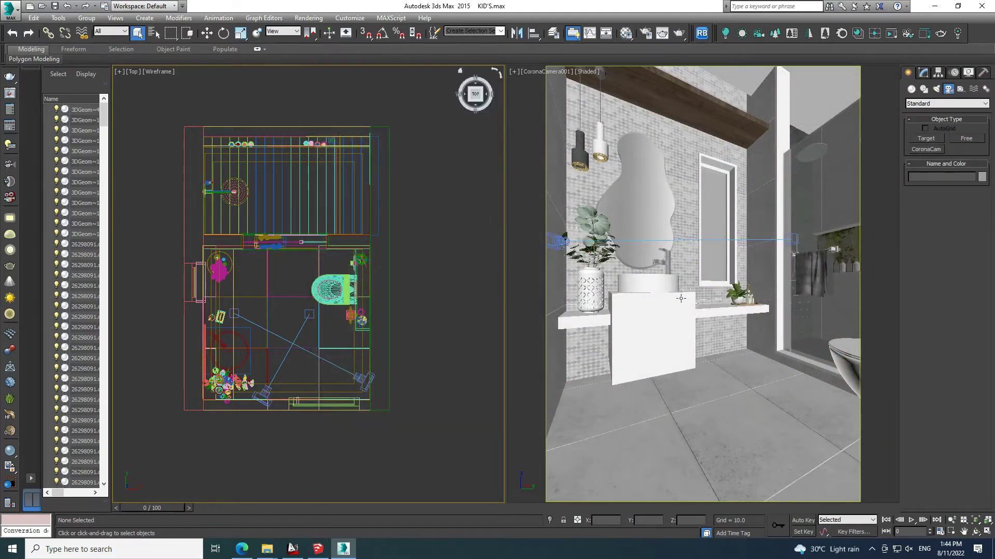
- Maximize the camera viewport and switch it to a free Perspective view
{"action": "key", "text": "shift+f"}
{"action": "key", "text": "alt+w"}
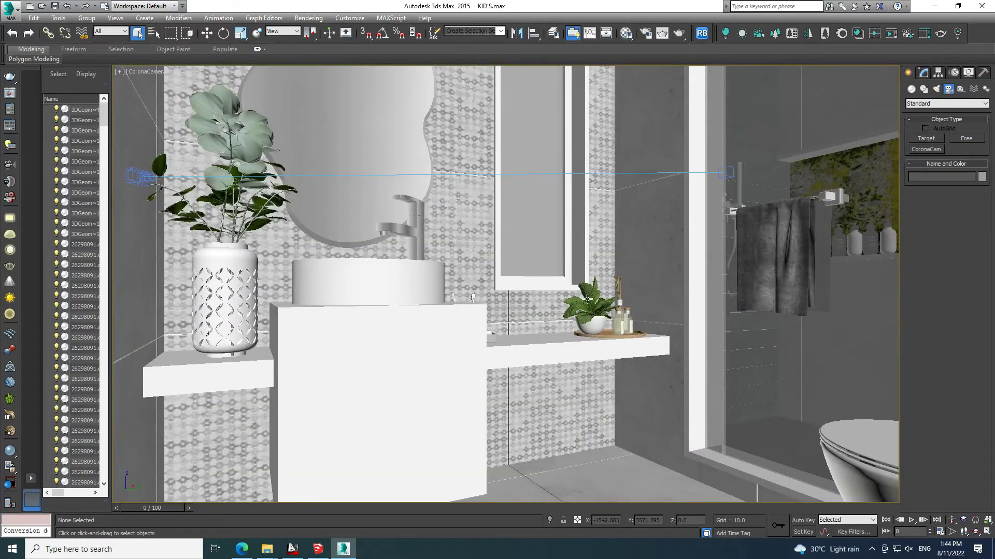
{"action": "key", "text": "p"}
{"action": "scroll", "coordinate": [570, 259], "scroll_direction": "down", "scroll_amount": 5}
{"action": "scroll", "coordinate": [549, 290], "scroll_direction": "down", "scroll_amount": 5}
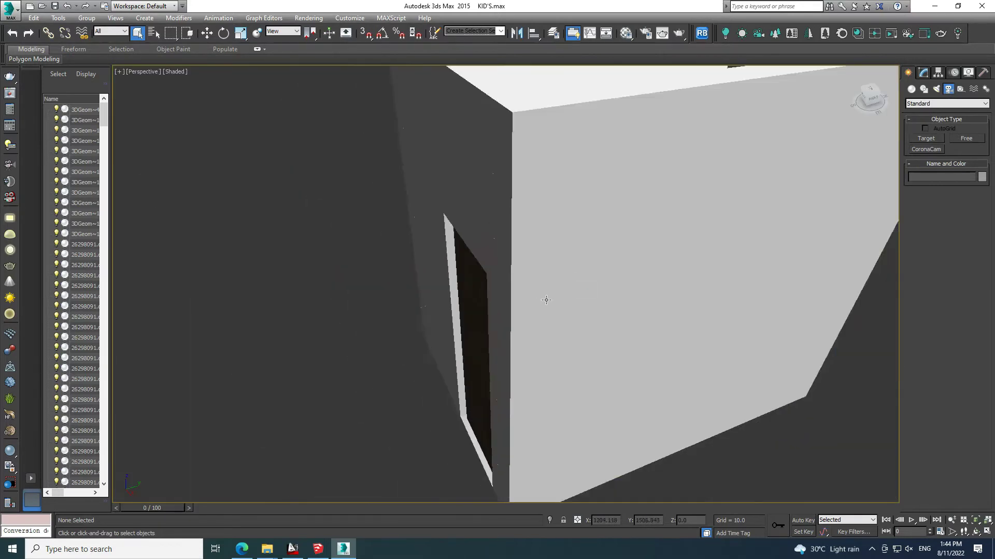
{"action": "scroll", "coordinate": [596, 311], "scroll_direction": "down", "scroll_amount": 5}
{"action": "scroll", "coordinate": [652, 329], "scroll_direction": "up", "scroll_amount": 3}
{"action": "scroll", "coordinate": [424, 219], "scroll_direction": "up", "scroll_amount": 3}
- Hide the room's top ceiling slab and look down into the bathroom
{"action": "left_click", "coordinate": [428, 206]}
{"action": "right_click", "coordinate": [424, 200]}
{"action": "left_click", "coordinate": [447, 174]}
{"action": "right_click", "coordinate": [459, 178]}
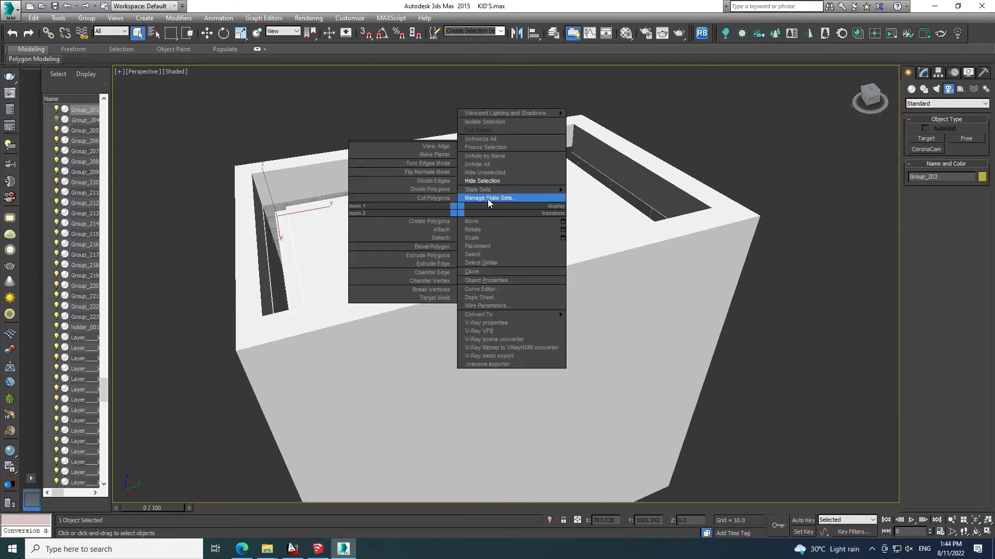
{"action": "left_click", "coordinate": [510, 200]}
{"action": "middle_click_drag", "start_coordinate": [510, 200], "coordinate": [492, 240], "text": "alt"}
{"action": "scroll", "coordinate": [492, 239], "scroll_direction": "up", "scroll_amount": 5}
{"action": "scroll", "coordinate": [466, 233], "scroll_direction": "up", "scroll_amount": 2}
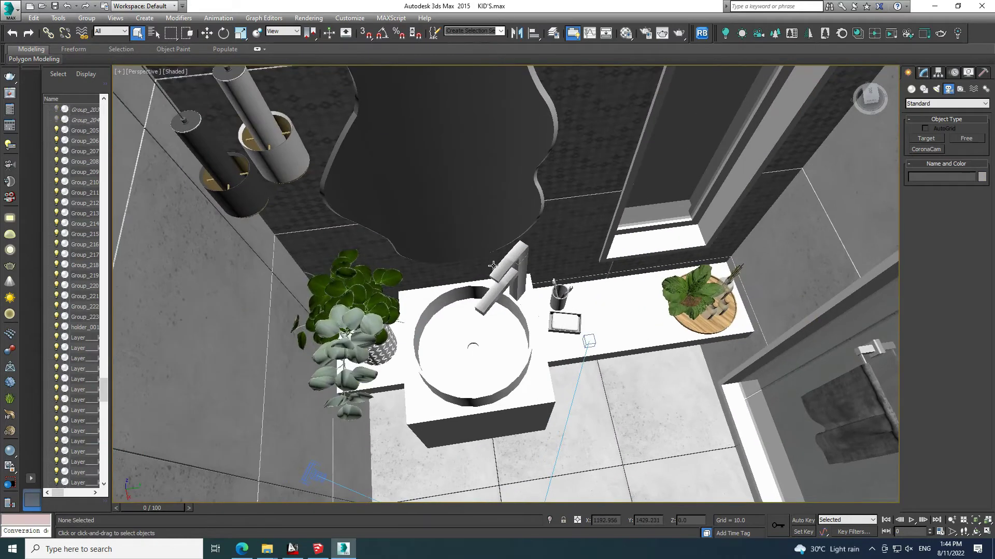
- Assign the Aluminium Fingerprints material to the sink faucet
{"action": "left_click", "coordinate": [515, 260]}
{"action": "key", "text": "m"}
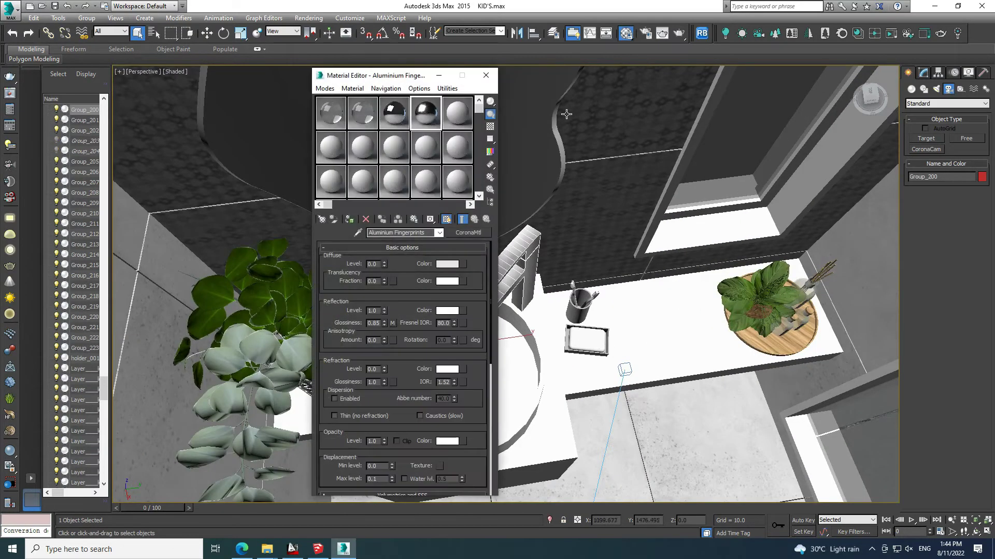
{"action": "left_click_drag", "start_coordinate": [417, 73], "coordinate": [750, 73]}
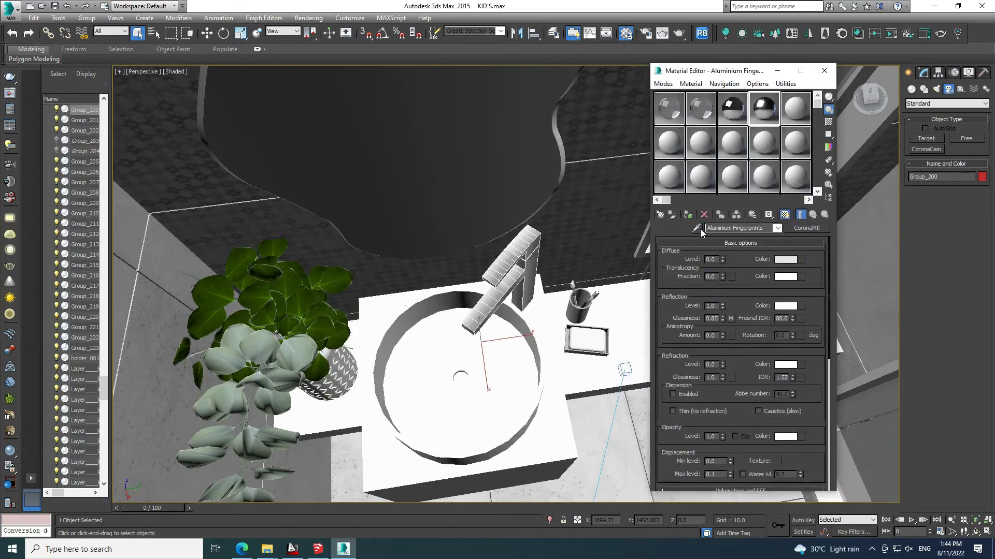
{"action": "left_click", "coordinate": [688, 215]}
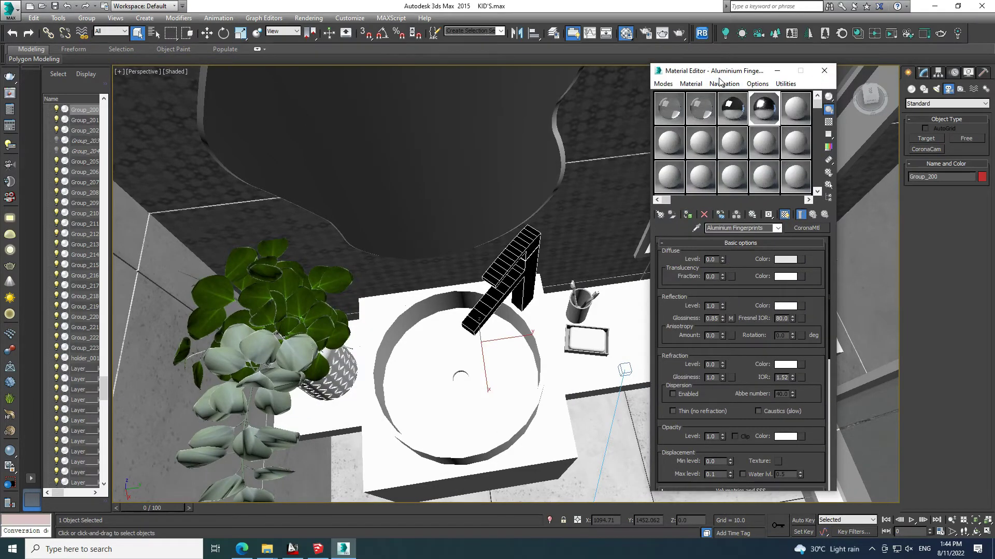
{"action": "left_click_drag", "start_coordinate": [720, 71], "coordinate": [876, 154]}
{"action": "scroll", "coordinate": [735, 196], "scroll_direction": "down", "scroll_amount": 2}
{"action": "scroll", "coordinate": [735, 196], "scroll_direction": "down", "scroll_amount": 3}
- Assign Aluminium Fingerprints to the towel rod and its left and right rail holders
{"action": "middle_click_drag", "start_coordinate": [735, 196], "coordinate": [547, 171], "text": "alt"}
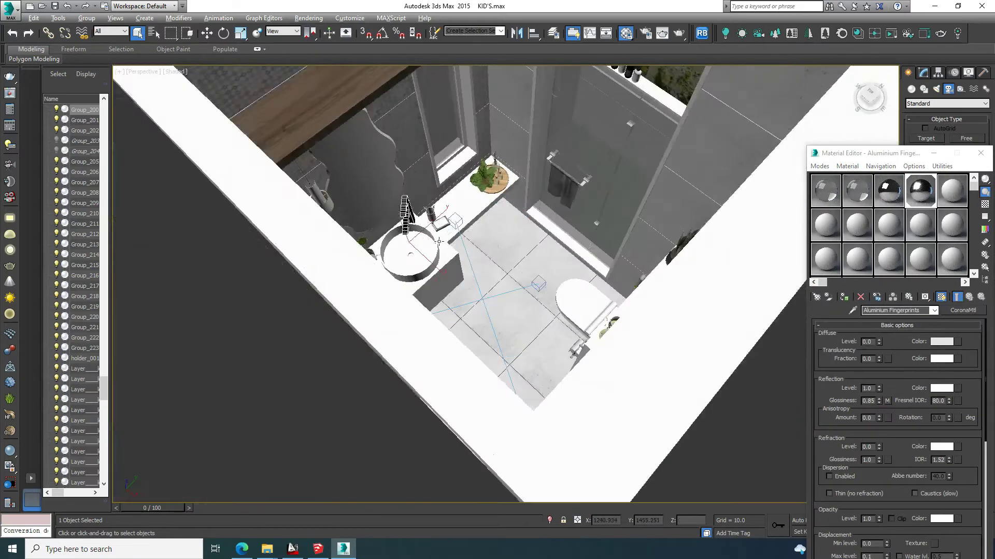
{"action": "scroll", "coordinate": [547, 171], "scroll_direction": "down", "scroll_amount": 3}
{"action": "scroll", "coordinate": [536, 251], "scroll_direction": "up", "scroll_amount": 4}
{"action": "scroll", "coordinate": [570, 189], "scroll_direction": "up", "scroll_amount": 2}
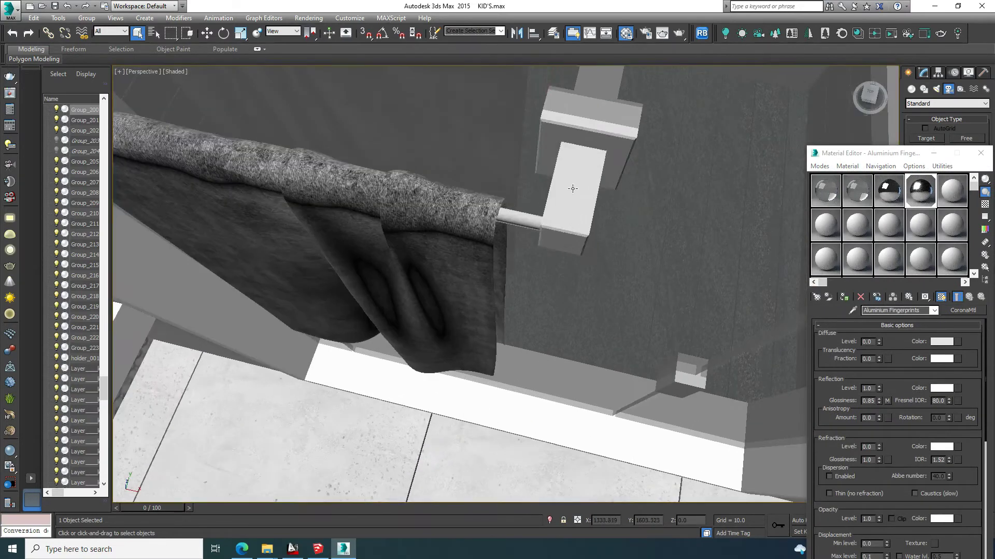
{"action": "left_click", "coordinate": [524, 212], "text": "ctrl"}
{"action": "scroll", "coordinate": [524, 212], "scroll_direction": "down", "scroll_amount": 4}
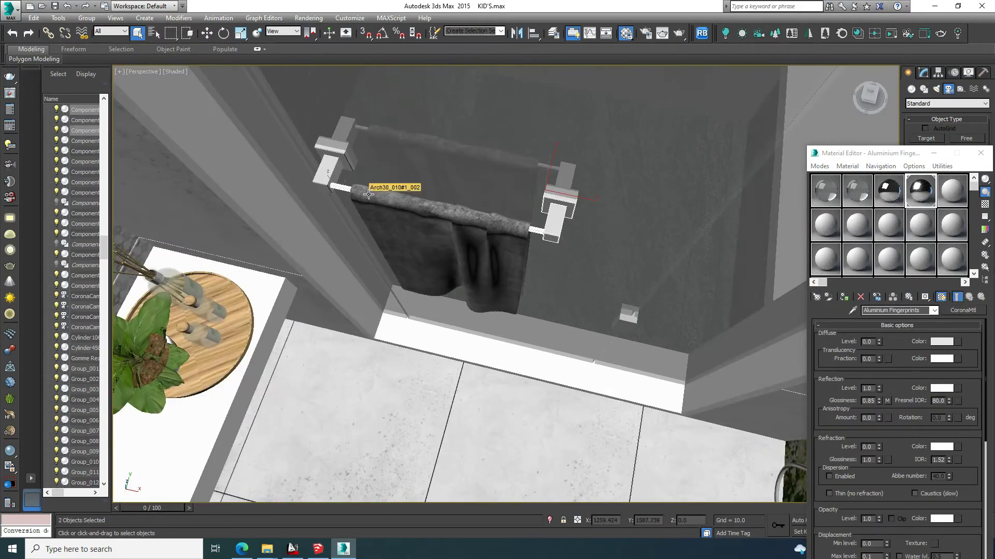
{"action": "left_click", "coordinate": [340, 171]}
{"action": "scroll", "coordinate": [343, 173], "scroll_direction": "up", "scroll_amount": 2}
{"action": "scroll", "coordinate": [345, 164], "scroll_direction": "up", "scroll_amount": 1}
{"action": "left_click", "coordinate": [674, 262]}
{"action": "left_click", "coordinate": [673, 262], "text": "ctrl"}
{"action": "left_click", "coordinate": [701, 218], "text": "ctrl"}
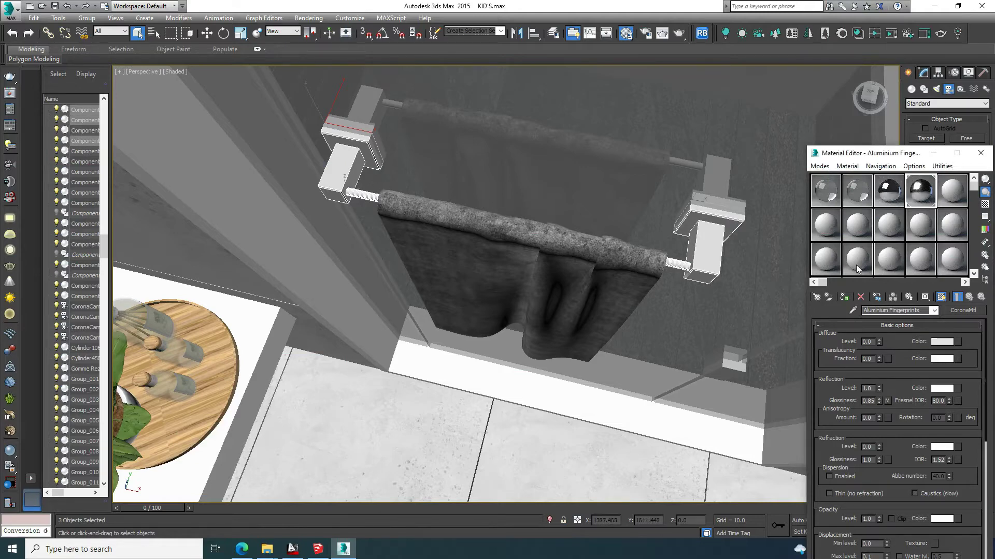
{"action": "left_click", "coordinate": [844, 297]}
- Apply Aluminium Fingerprints to both rail brackets, the towel rod, the glass clip and wall dispenser
{"action": "scroll", "coordinate": [640, 327], "scroll_direction": "down", "scroll_amount": 2}
{"action": "scroll", "coordinate": [533, 173], "scroll_direction": "up", "scroll_amount": 4}
{"action": "mouse_move", "coordinate": [533, 173]}
{"action": "middle_mouse_down", "text": "alt"}
{"action": "mouse_move", "coordinate": [424, 162]}
{"action": "mouse_move", "coordinate": [447, 210]}
{"action": "middle_mouse_up", "text": "alt"}
{"action": "left_click", "coordinate": [665, 266]}
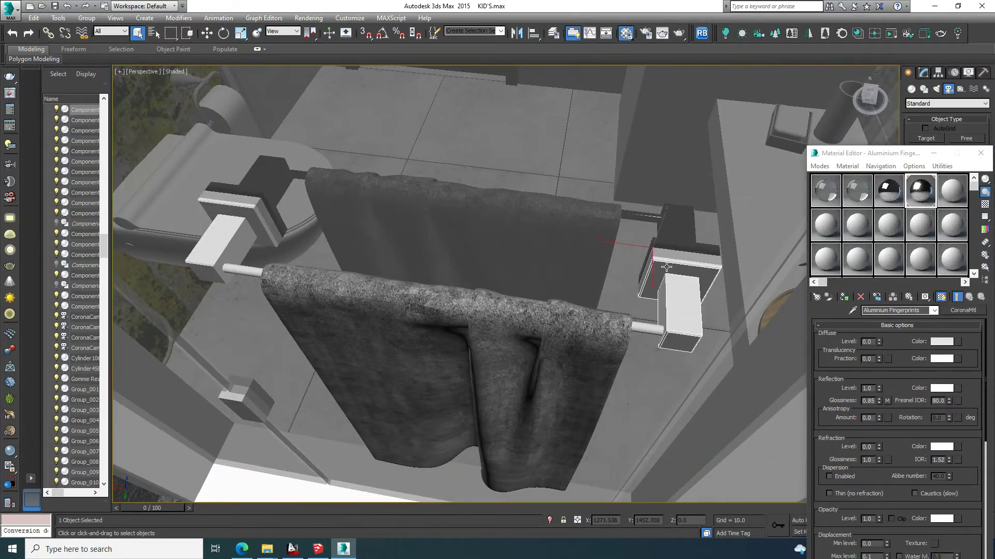
{"action": "left_click", "coordinate": [266, 251], "text": "ctrl"}
{"action": "left_click", "coordinate": [244, 268], "text": "ctrl"}
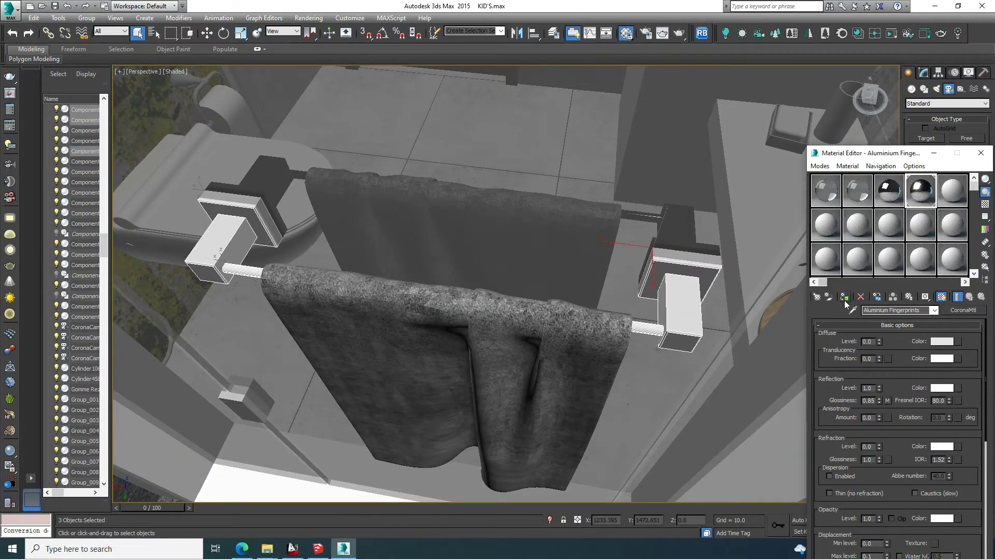
{"action": "middle_click_drag", "start_coordinate": [518, 290], "coordinate": [586, 336]}
{"action": "scroll", "coordinate": [587, 335], "scroll_direction": "down", "scroll_amount": 2}
{"action": "scroll", "coordinate": [352, 389], "scroll_direction": "up", "scroll_amount": 3}
{"action": "left_click", "coordinate": [372, 370], "text": "ctrl"}
{"action": "scroll", "coordinate": [372, 371], "scroll_direction": "down", "scroll_amount": 2}
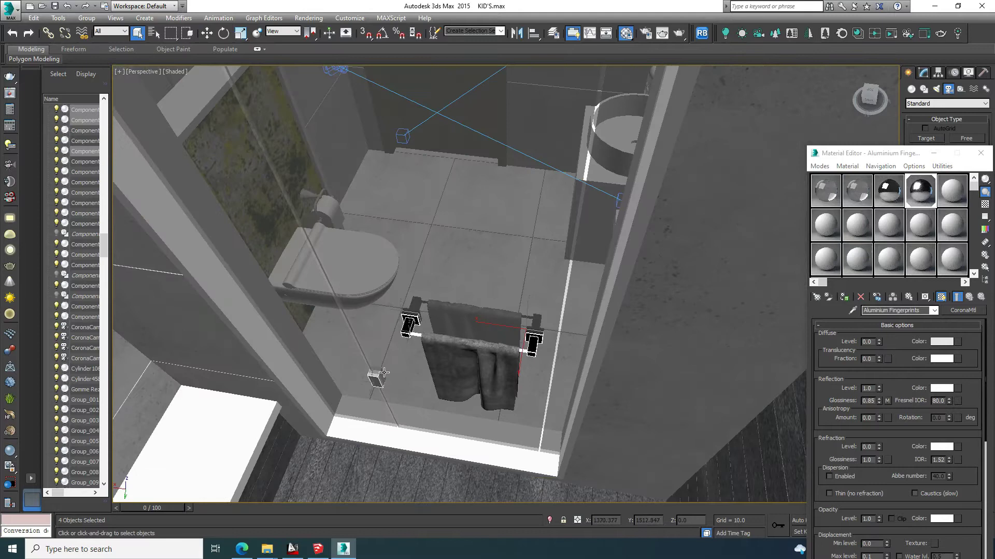
{"action": "scroll", "coordinate": [380, 321], "scroll_direction": "up", "scroll_amount": 2}
{"action": "middle_click_drag", "start_coordinate": [380, 321], "coordinate": [383, 325]}
{"action": "left_click", "coordinate": [262, 162], "text": "ctrl"}
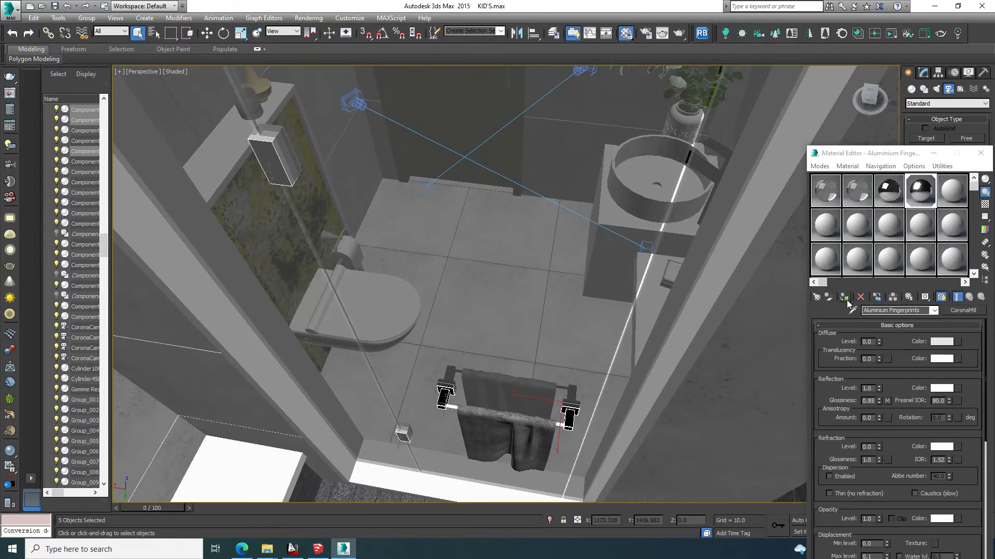
{"action": "left_click", "coordinate": [844, 297]}
- Select the shower glass panel together with the shower frame
{"action": "scroll", "coordinate": [502, 302], "scroll_direction": "up", "scroll_amount": 5}
{"action": "scroll", "coordinate": [498, 274], "scroll_direction": "down", "scroll_amount": 3}
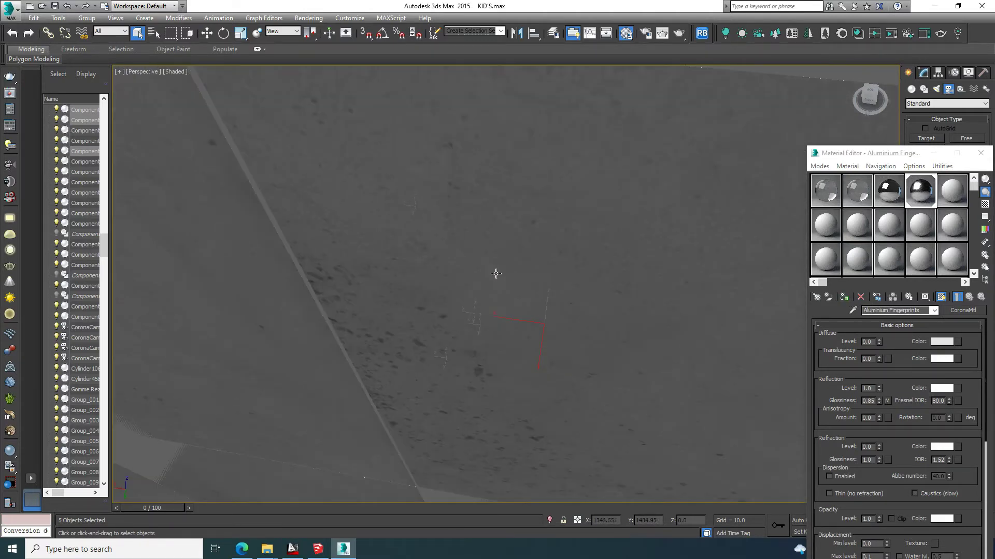
{"action": "scroll", "coordinate": [494, 291], "scroll_direction": "down", "scroll_amount": 3}
{"action": "scroll", "coordinate": [493, 311], "scroll_direction": "down", "scroll_amount": 2}
{"action": "scroll", "coordinate": [490, 323], "scroll_direction": "up", "scroll_amount": 2}
{"action": "left_click", "coordinate": [490, 323]}
{"action": "left_click", "coordinate": [325, 270], "text": "ctrl"}
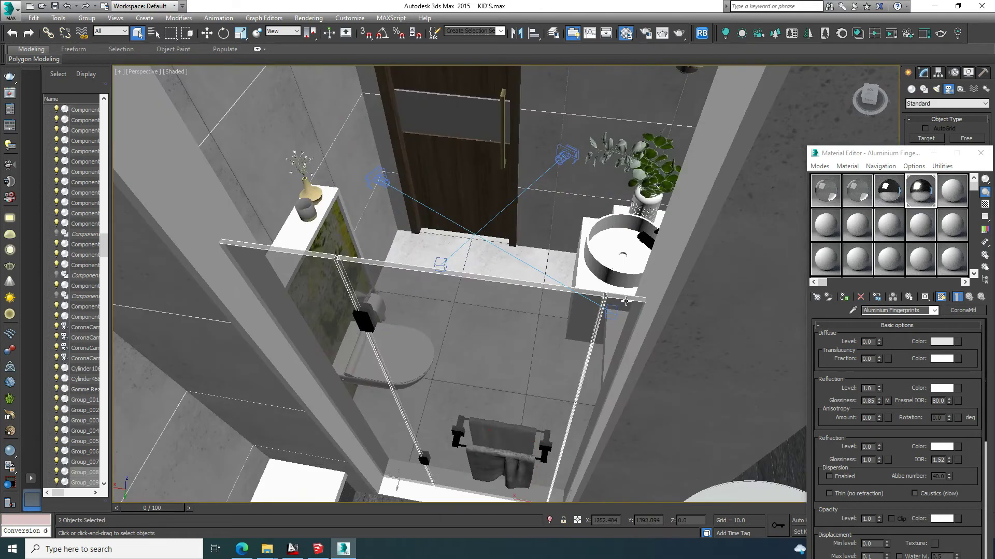
- Assign Glass Clear to the shower glass and lower its Refraction Level to 0.98
{"action": "left_click", "coordinate": [824, 199]}
{"action": "left_click", "coordinate": [844, 297]}
{"action": "left_click_drag", "start_coordinate": [880, 451], "coordinate": [881, 453]}
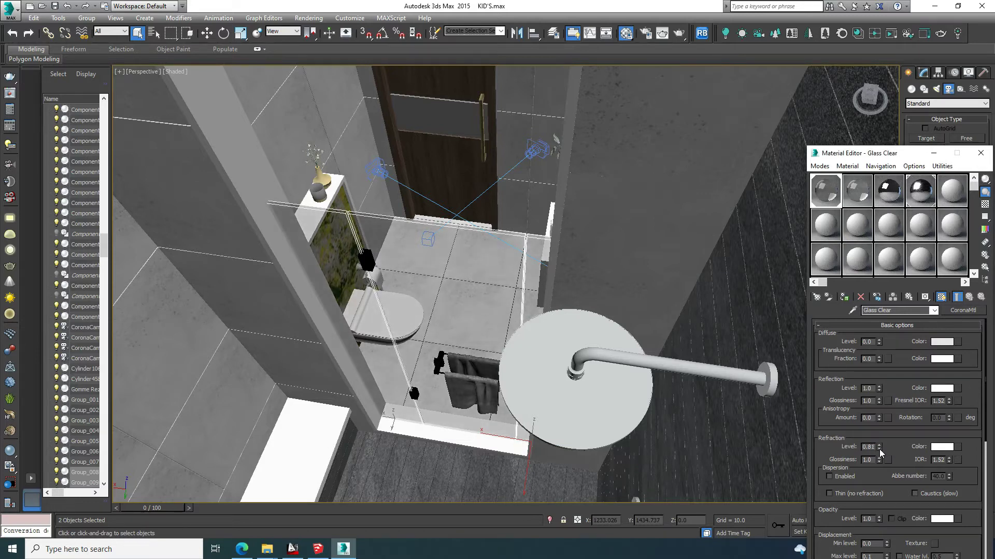
- Select the shower head and shower pipe, locking the selection
{"action": "mouse_move", "coordinate": [413, 394]}
{"action": "middle_mouse_down"}
{"action": "mouse_move", "coordinate": [522, 384]}
{"action": "mouse_move", "coordinate": [530, 351]}
{"action": "mouse_move", "coordinate": [578, 338]}
{"action": "mouse_move", "coordinate": [534, 281]}
{"action": "middle_mouse_up"}
{"action": "scroll", "coordinate": [535, 282], "scroll_direction": "up", "scroll_amount": 5}
{"action": "left_click", "coordinate": [572, 290]}
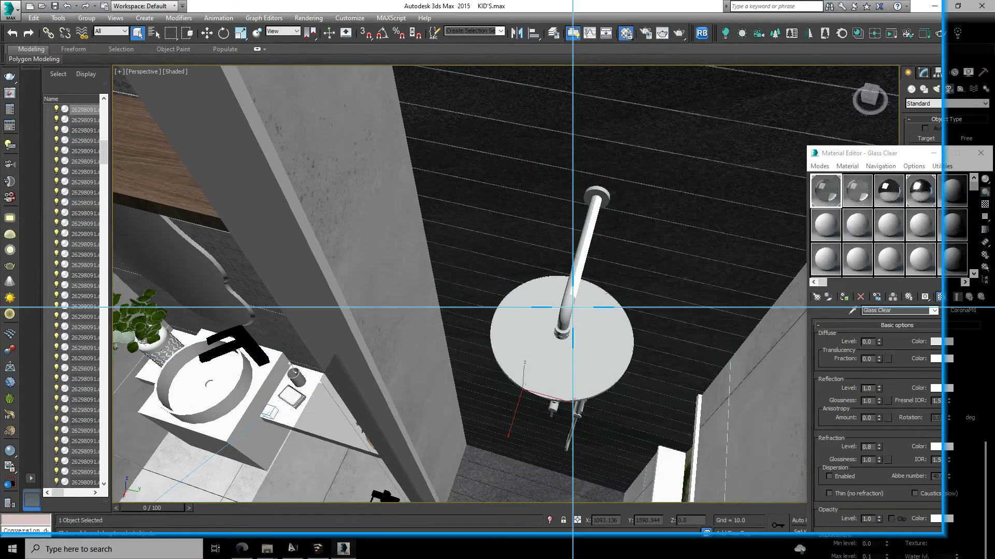
{"action": "key", "text": "space"}
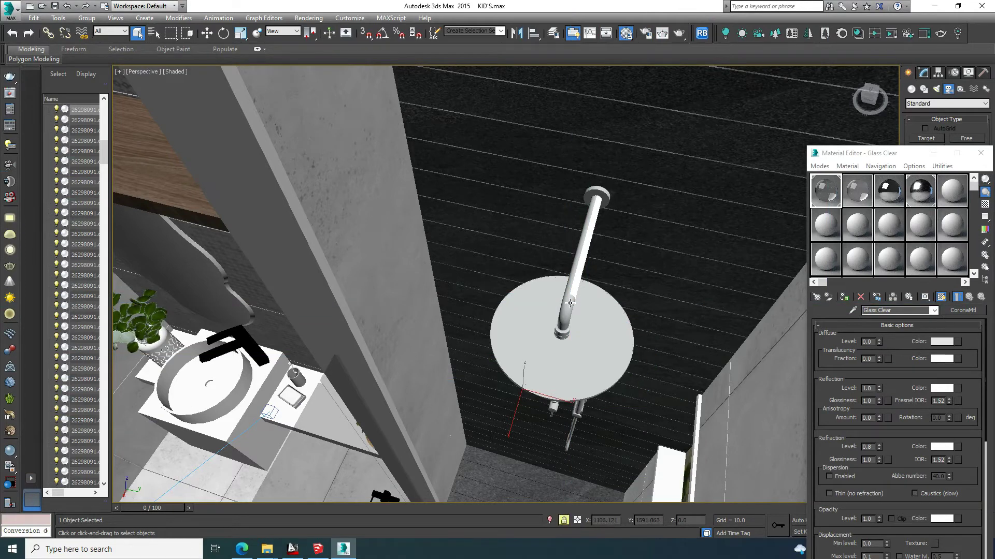
{"action": "scroll", "coordinate": [570, 303], "scroll_direction": "up", "scroll_amount": 4}
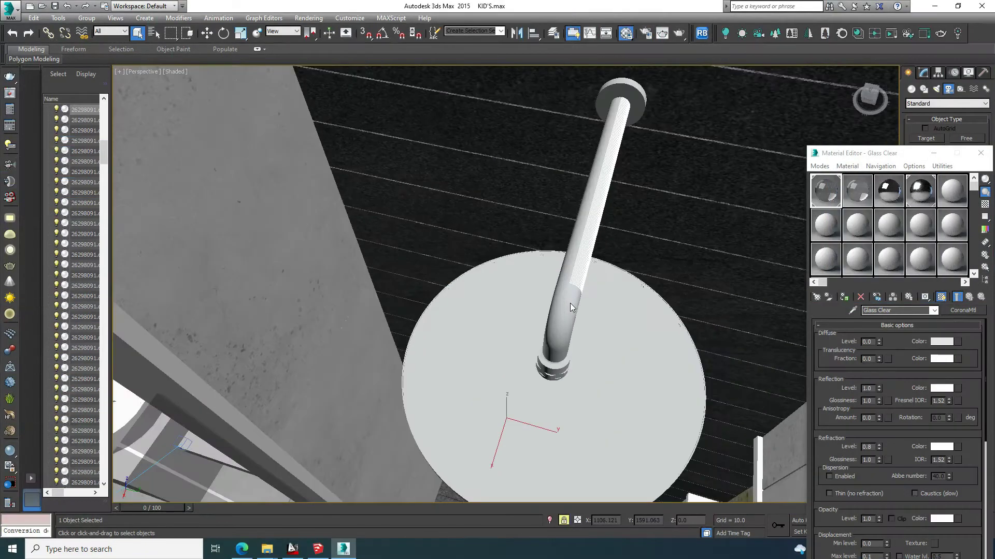
{"action": "scroll", "coordinate": [537, 253], "scroll_direction": "down", "scroll_amount": 1}
{"action": "scroll", "coordinate": [549, 284], "scroll_direction": "up", "scroll_amount": 2}
{"action": "scroll", "coordinate": [525, 257], "scroll_direction": "up", "scroll_amount": 2}
{"action": "left_click", "coordinate": [519, 217], "text": "ctrl"}
- Capture a screenshot and zoom in and out to inspect the shower head closely
{"action": "key", "text": "Print"}
{"action": "left_click", "coordinate": [539, 192]}
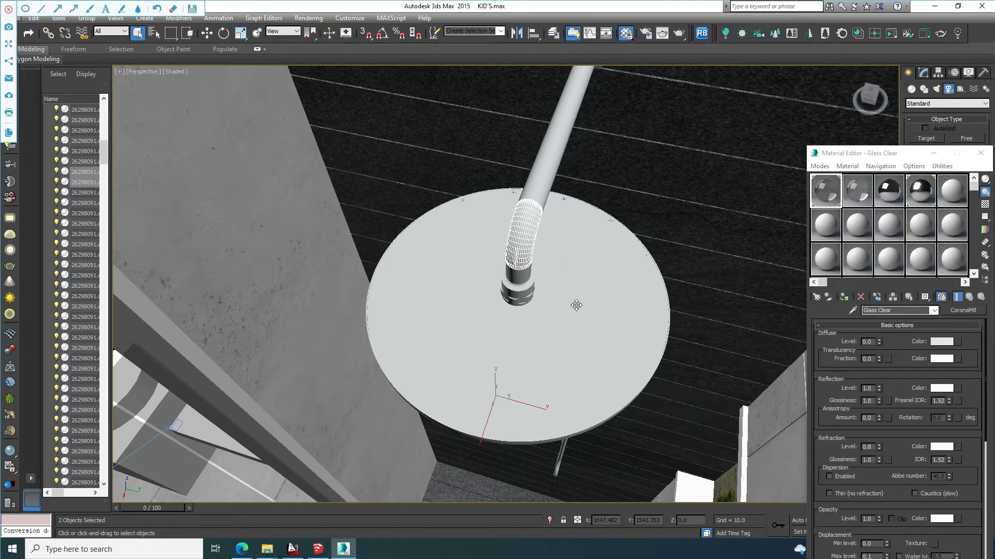
{"action": "left_click", "coordinate": [8, 10]}
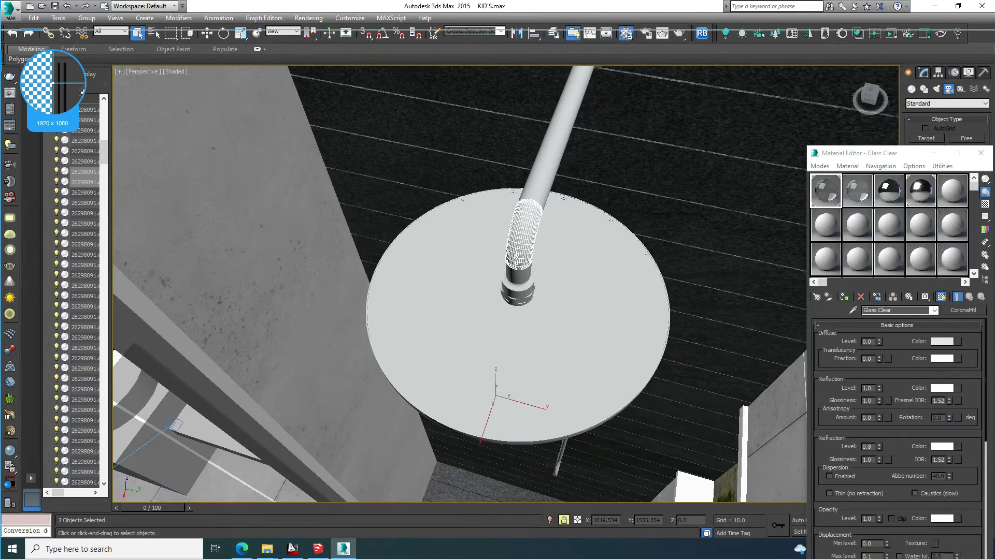
{"action": "scroll", "coordinate": [530, 260], "scroll_direction": "down", "scroll_amount": 1}
{"action": "scroll", "coordinate": [531, 223], "scroll_direction": "down", "scroll_amount": 3}
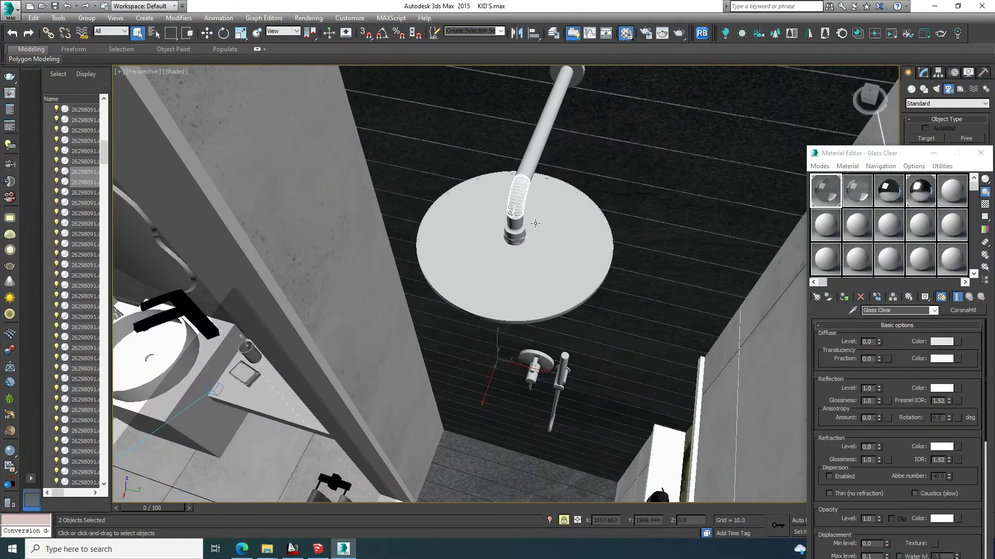
{"action": "scroll", "coordinate": [531, 223], "scroll_direction": "down", "scroll_amount": 2}
{"action": "scroll", "coordinate": [516, 228], "scroll_direction": "up", "scroll_amount": 1}
{"action": "scroll", "coordinate": [516, 228], "scroll_direction": "down", "scroll_amount": 3}
{"action": "scroll", "coordinate": [512, 290], "scroll_direction": "up", "scroll_amount": 4}
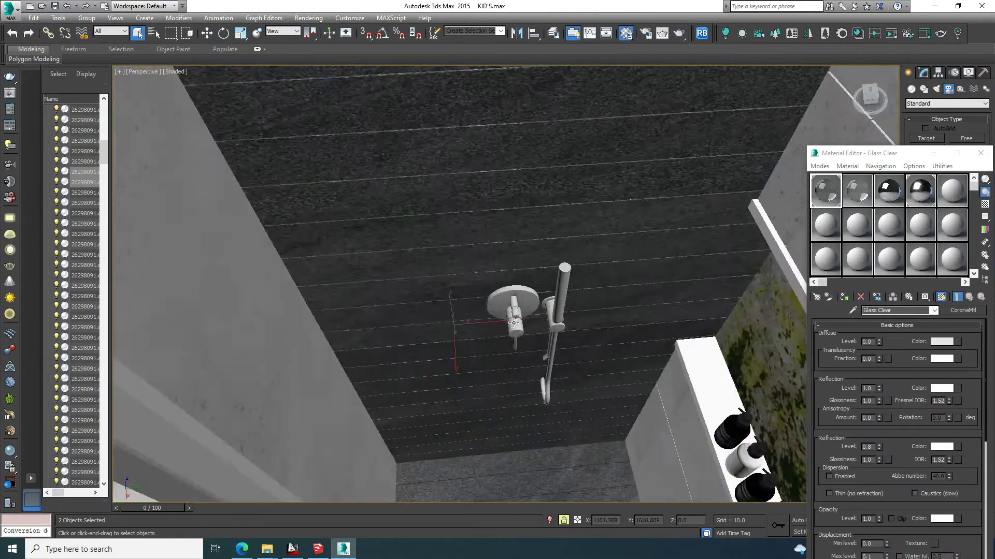
{"action": "scroll", "coordinate": [512, 282], "scroll_direction": "up", "scroll_amount": 2}
{"action": "scroll", "coordinate": [511, 277], "scroll_direction": "down", "scroll_amount": 5}
{"action": "scroll", "coordinate": [518, 321], "scroll_direction": "down", "scroll_amount": 3}
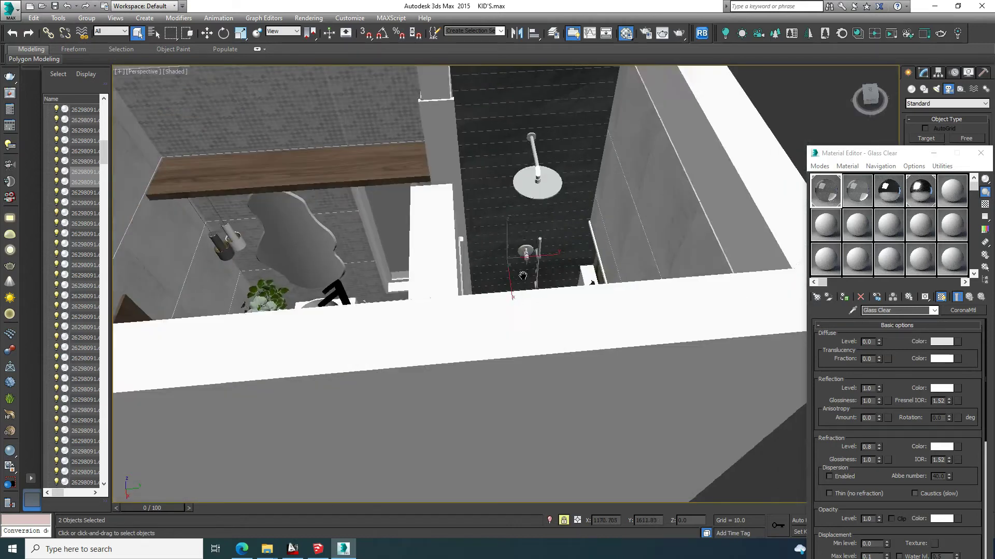
{"action": "scroll", "coordinate": [520, 356], "scroll_direction": "down", "scroll_amount": 1}
{"action": "scroll", "coordinate": [624, 410], "scroll_direction": "down", "scroll_amount": 2}
{"action": "scroll", "coordinate": [383, 268], "scroll_direction": "up", "scroll_amount": 1}
{"action": "scroll", "coordinate": [382, 268], "scroll_direction": "up", "scroll_amount": 3}
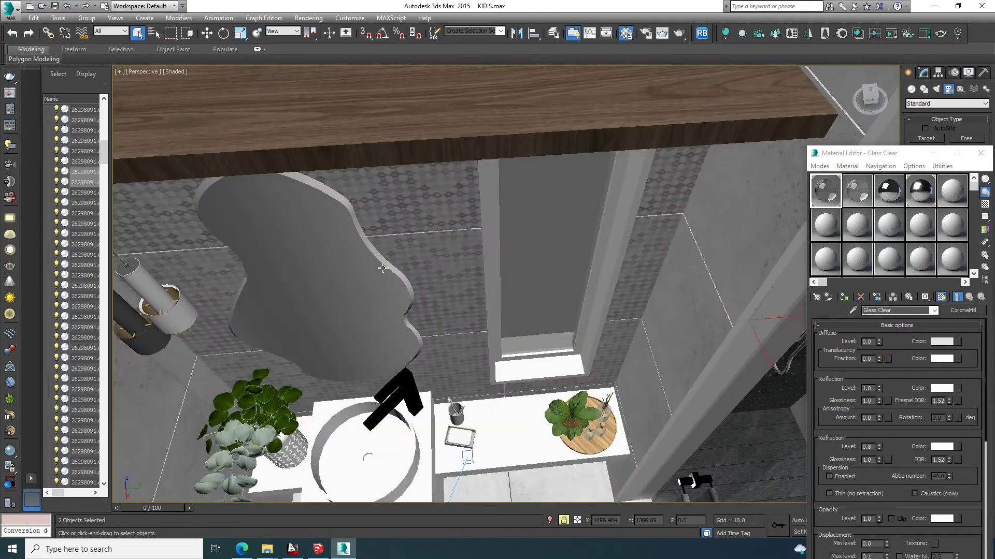
- Assign the Glass Mirror material to all polygons of the mirror above the sink
{"action": "left_click", "coordinate": [382, 264]}
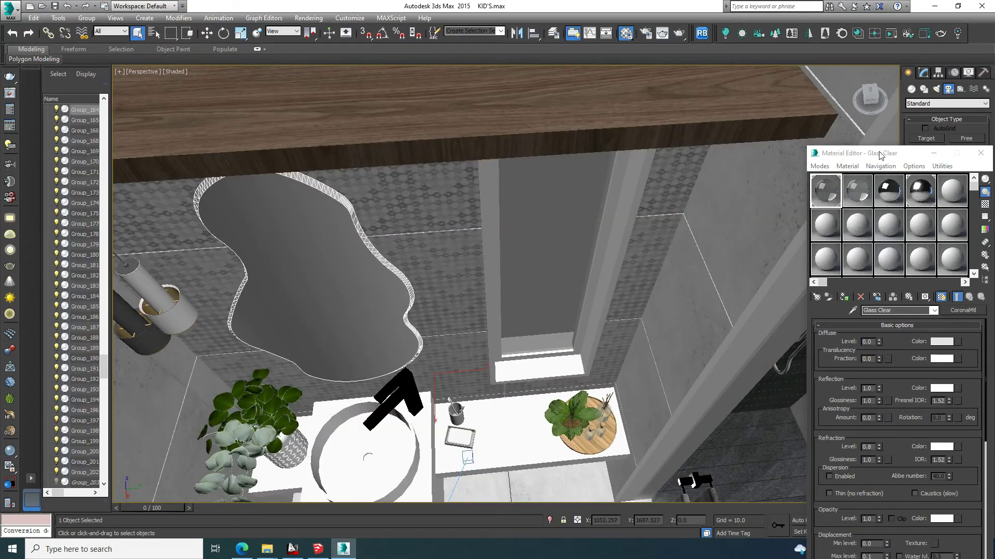
{"action": "left_click_drag", "start_coordinate": [879, 156], "coordinate": [734, 156]}
{"action": "left_click", "coordinate": [923, 73]}
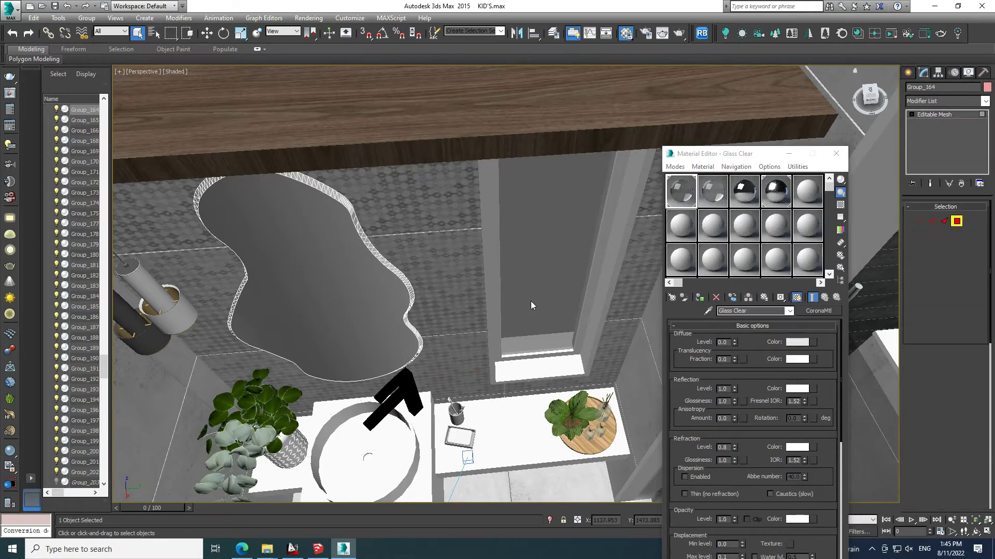
{"action": "key", "text": "4"}
{"action": "left_click", "coordinate": [292, 279]}
{"action": "left_click", "coordinate": [745, 191]}
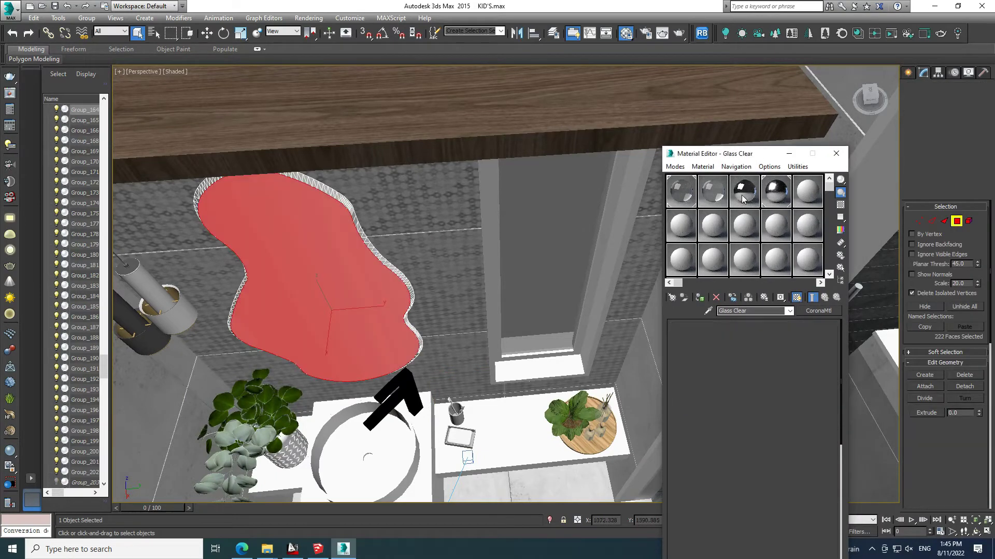
{"action": "left_click", "coordinate": [699, 297]}
- Select the hand shower head, handle, holder and hose together
{"action": "scroll", "coordinate": [533, 241], "scroll_direction": "down", "scroll_amount": 1}
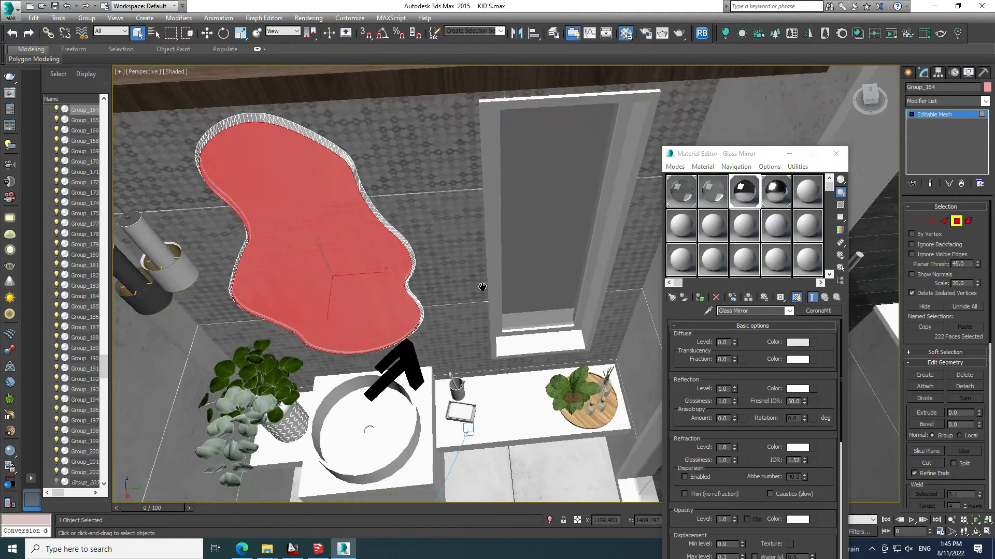
{"action": "scroll", "coordinate": [477, 309], "scroll_direction": "down", "scroll_amount": 1}
{"action": "scroll", "coordinate": [444, 328], "scroll_direction": "down", "scroll_amount": 1}
{"action": "scroll", "coordinate": [444, 328], "scroll_direction": "up", "scroll_amount": 2}
{"action": "scroll", "coordinate": [387, 277], "scroll_direction": "up", "scroll_amount": 3}
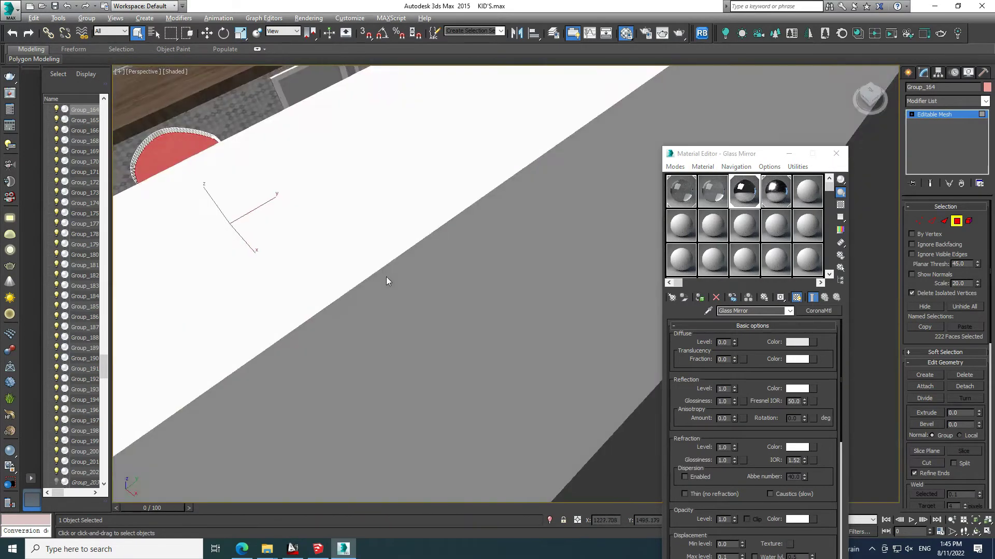
{"action": "scroll", "coordinate": [459, 288], "scroll_direction": "up", "scroll_amount": 2}
{"action": "middle_click_drag", "start_coordinate": [459, 288], "coordinate": [368, 365]}
{"action": "scroll", "coordinate": [368, 364], "scroll_direction": "down", "scroll_amount": 2}
{"action": "scroll", "coordinate": [422, 344], "scroll_direction": "down", "scroll_amount": 2}
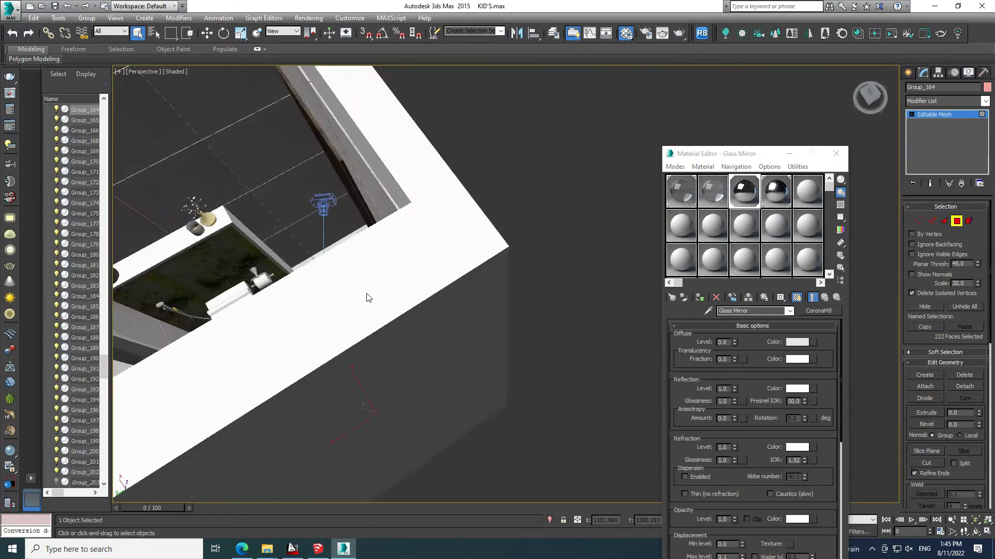
{"action": "scroll", "coordinate": [366, 295], "scroll_direction": "down", "scroll_amount": 2}
{"action": "scroll", "coordinate": [426, 337], "scroll_direction": "down", "scroll_amount": 2}
{"action": "scroll", "coordinate": [408, 300], "scroll_direction": "up", "scroll_amount": 3}
{"action": "scroll", "coordinate": [397, 304], "scroll_direction": "up", "scroll_amount": 2}
{"action": "scroll", "coordinate": [386, 277], "scroll_direction": "down", "scroll_amount": 1}
{"action": "scroll", "coordinate": [370, 228], "scroll_direction": "up", "scroll_amount": 2}
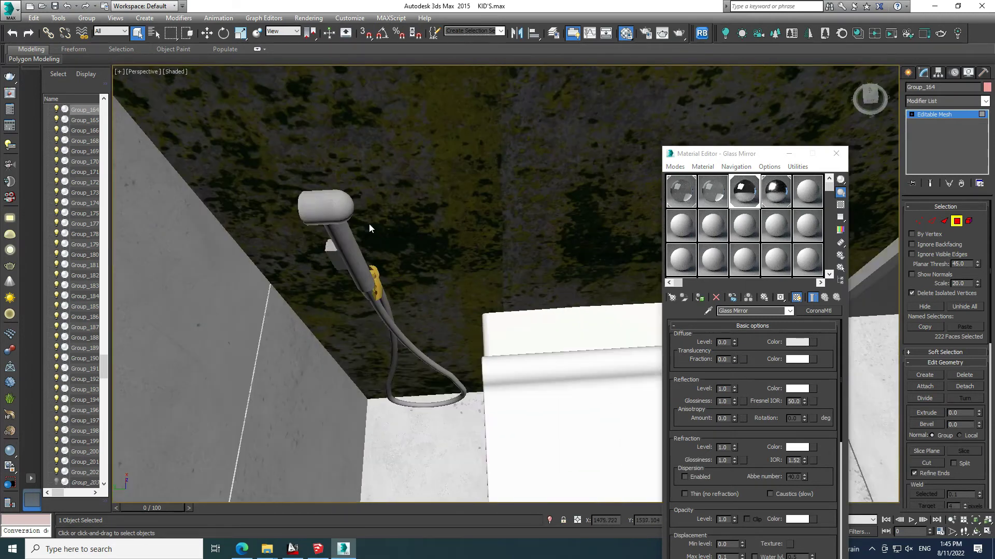
{"action": "left_click", "coordinate": [908, 71]}
{"action": "left_click", "coordinate": [333, 207]}
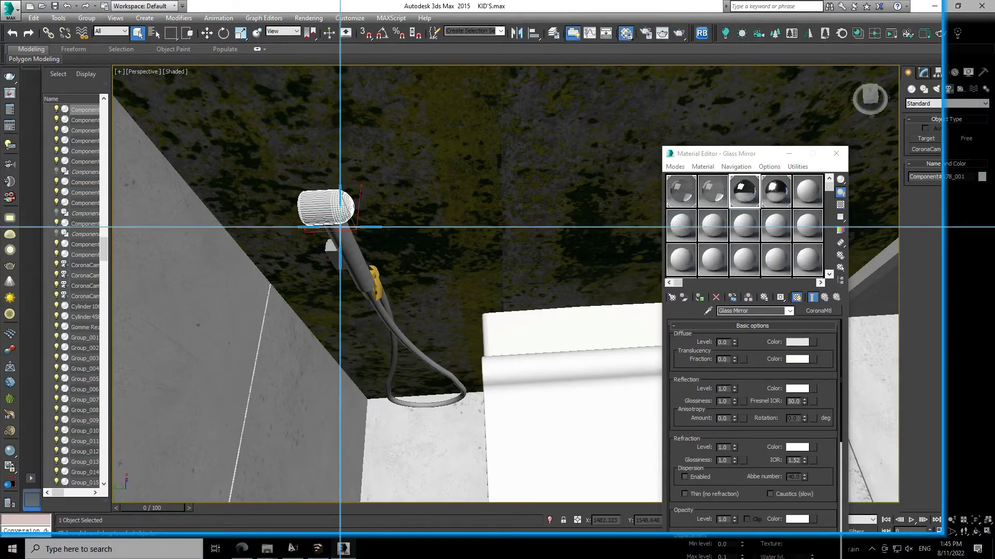
{"action": "left_click", "coordinate": [338, 258]}
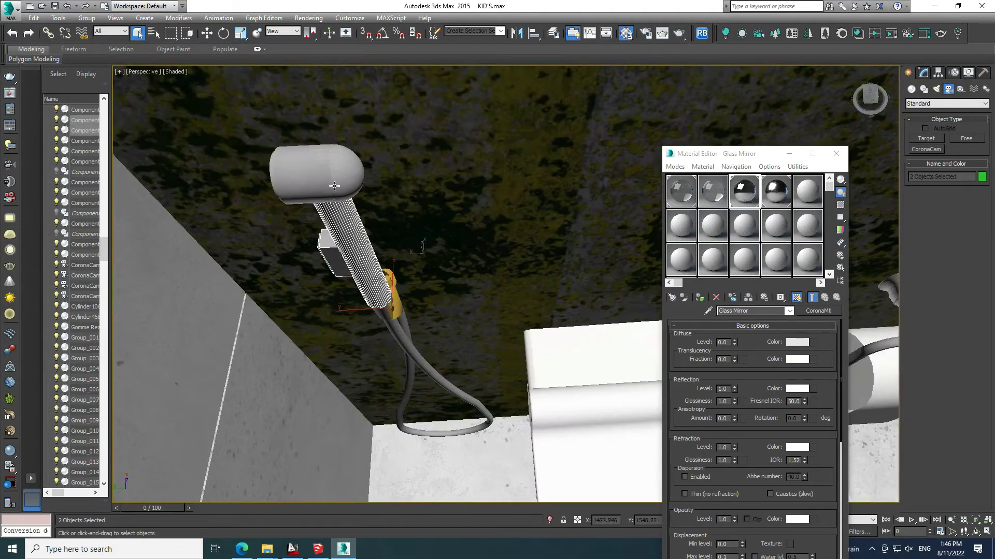
{"action": "scroll", "coordinate": [311, 248], "scroll_direction": "up", "scroll_amount": 3}
{"action": "left_click", "coordinate": [262, 252], "text": "ctrl"}
{"action": "left_click", "coordinate": [263, 251], "text": "ctrl"}
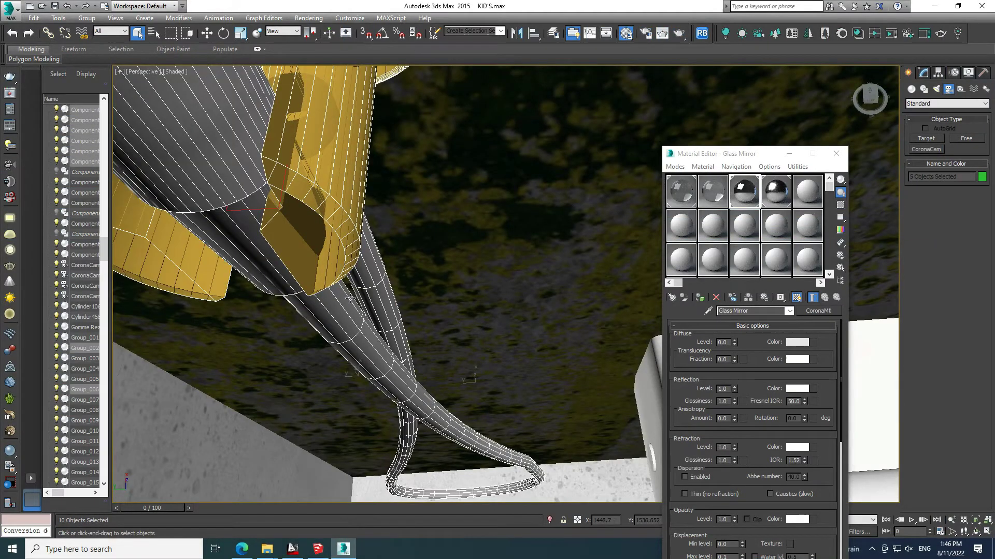
{"action": "scroll", "coordinate": [373, 292], "scroll_direction": "down", "scroll_amount": 3}
{"action": "scroll", "coordinate": [377, 297], "scroll_direction": "down", "scroll_amount": 3}
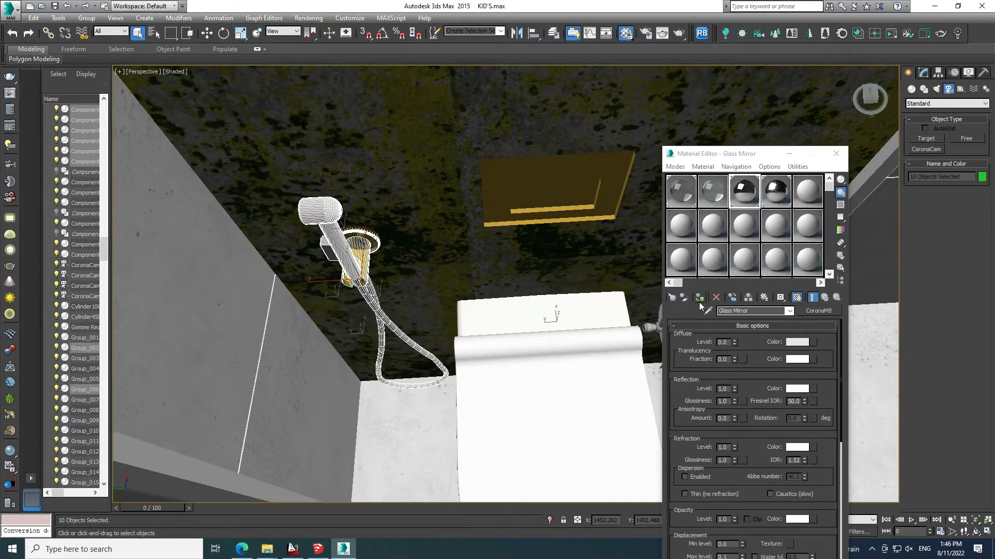
- Apply Aluminium Fingerprints to the shower head, yellow holder, handle and hose
{"action": "left_click", "coordinate": [776, 191]}
{"action": "middle_click_drag", "start_coordinate": [512, 280], "coordinate": [479, 279]}
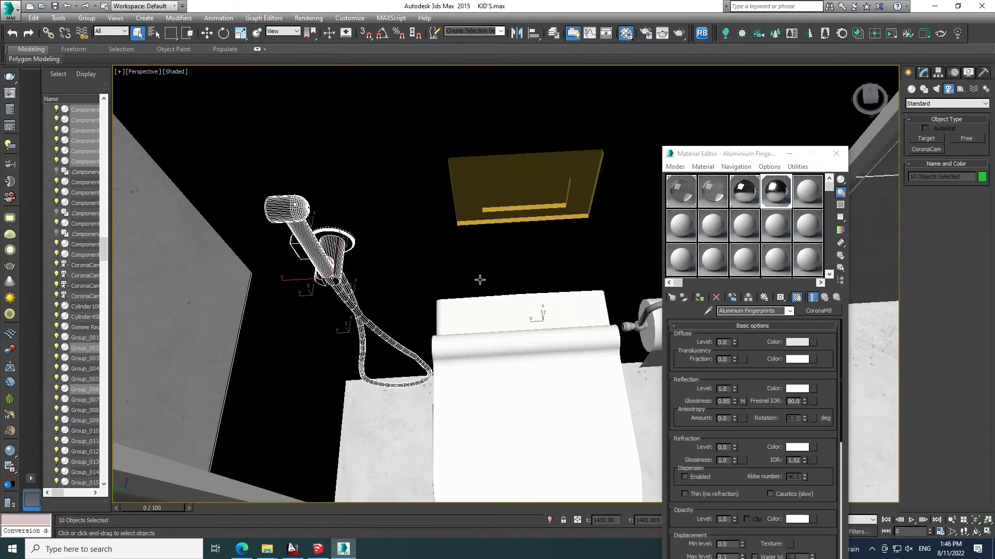
{"action": "scroll", "coordinate": [480, 280], "scroll_direction": "up", "scroll_amount": 3}
{"action": "left_click", "coordinate": [331, 228]}
{"action": "left_click", "coordinate": [292, 209]}
{"action": "left_click", "coordinate": [300, 244], "text": "ctrl"}
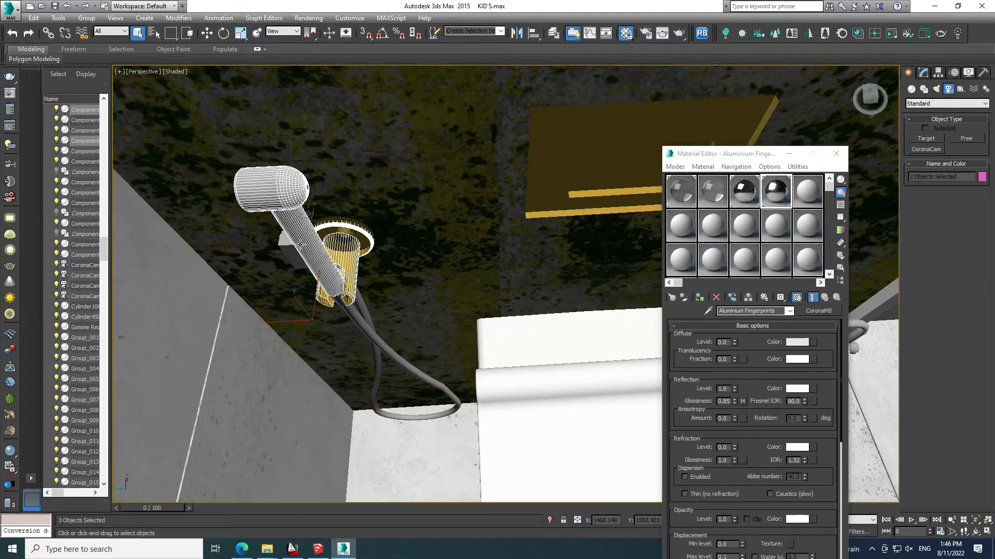
{"action": "scroll", "coordinate": [354, 285], "scroll_direction": "up", "scroll_amount": 3}
{"action": "left_click", "coordinate": [347, 313], "text": "ctrl"}
{"action": "scroll", "coordinate": [373, 290], "scroll_direction": "down", "scroll_amount": 5}
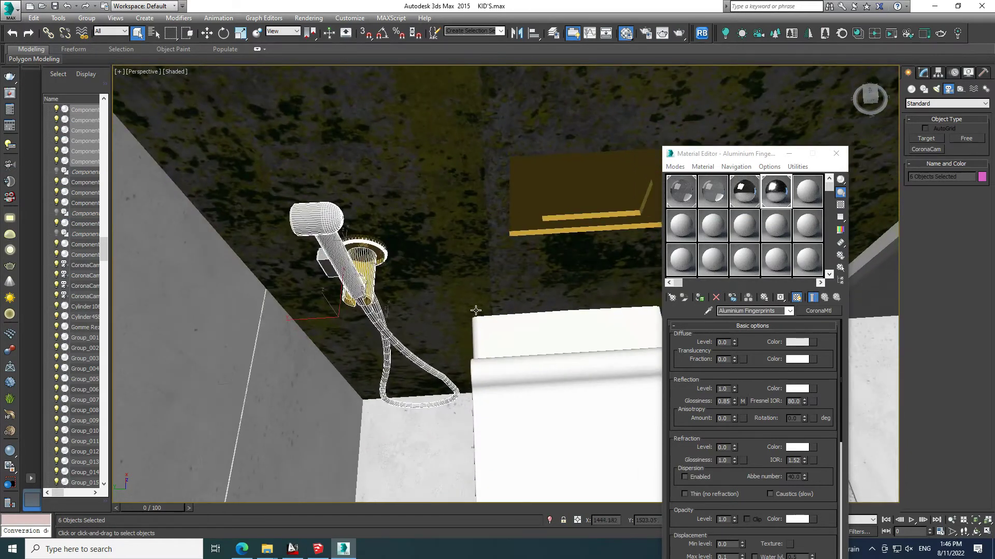
{"action": "left_click", "coordinate": [699, 298]}
- Apply Aluminium Fingerprints to the toilet's flush plate
{"action": "scroll", "coordinate": [516, 314], "scroll_direction": "down", "scroll_amount": 2}
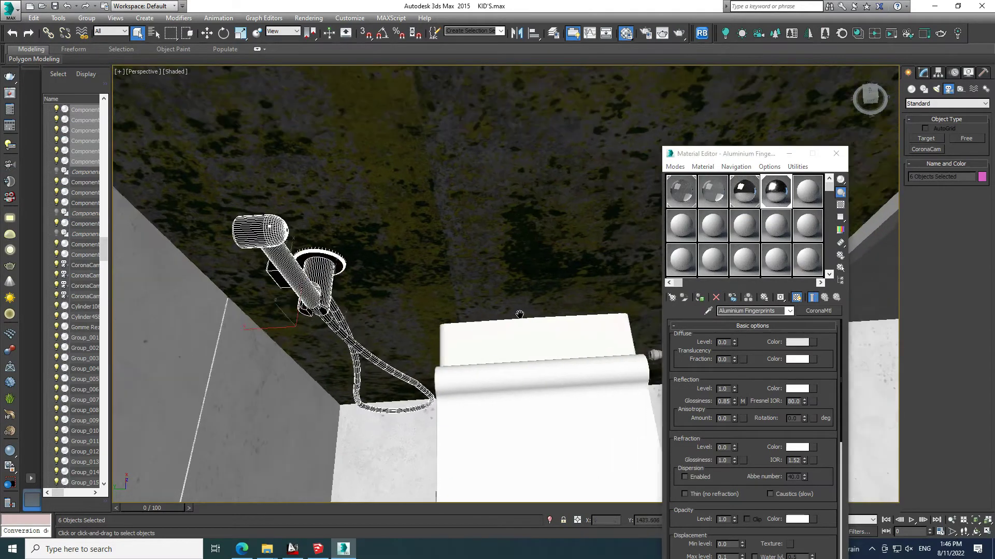
{"action": "scroll", "coordinate": [448, 275], "scroll_direction": "down", "scroll_amount": 3}
{"action": "left_click", "coordinate": [478, 234]}
{"action": "left_click", "coordinate": [699, 298]}
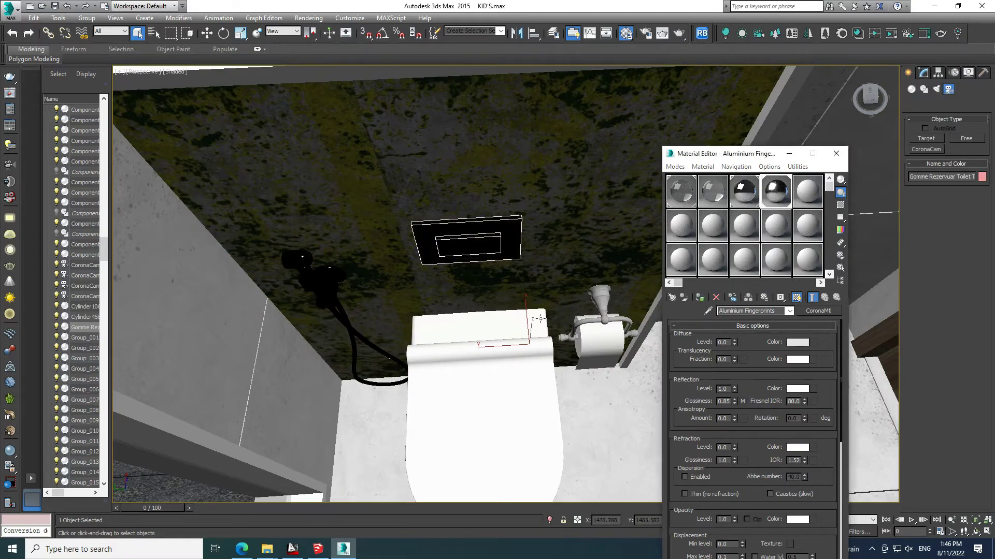
- Apply Aluminium Fingerprints to the toilet-paper holder
{"action": "scroll", "coordinate": [569, 321], "scroll_direction": "up", "scroll_amount": 2}
{"action": "scroll", "coordinate": [567, 320], "scroll_direction": "up", "scroll_amount": 1}
{"action": "left_click", "coordinate": [566, 319]}
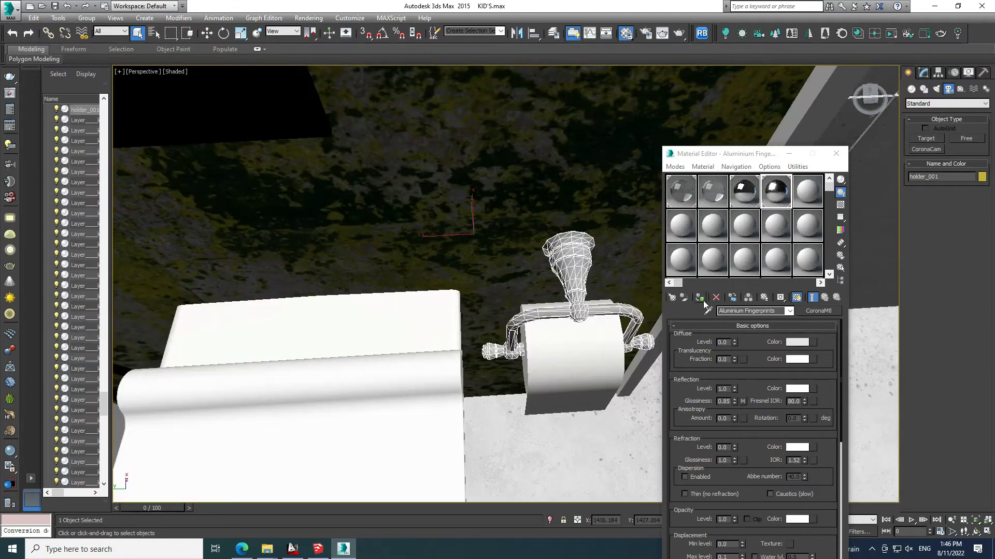
{"action": "left_click", "coordinate": [699, 297]}
{"action": "scroll", "coordinate": [569, 321], "scroll_direction": "down", "scroll_amount": 3}
{"action": "middle_click_drag", "start_coordinate": [570, 322], "coordinate": [600, 369], "text": "alt"}
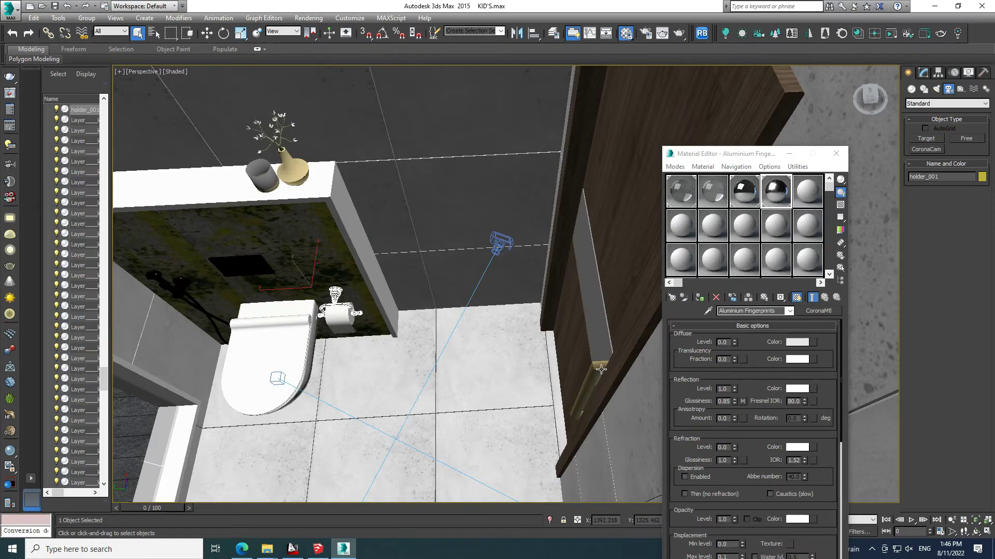
{"action": "left_click", "coordinate": [700, 297]}
{"action": "mouse_move", "coordinate": [560, 329]}
{"action": "middle_mouse_down", "text": "alt"}
{"action": "mouse_move", "coordinate": [456, 338]}
{"action": "mouse_move", "coordinate": [387, 284]}
{"action": "mouse_move", "coordinate": [408, 295]}
{"action": "mouse_move", "coordinate": [402, 283]}
{"action": "mouse_move", "coordinate": [339, 436]}
{"action": "middle_mouse_up", "text": "alt"}
{"action": "scroll", "coordinate": [387, 284], "scroll_direction": "down", "scroll_amount": 2}
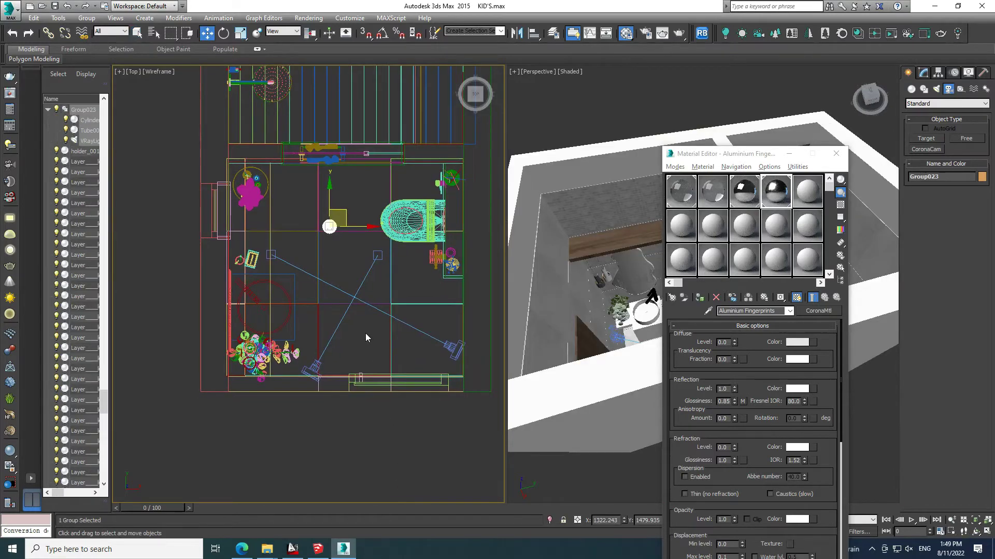
- Clone the lamp group below and above the original in the Top plan
{"action": "middle_click_drag", "start_coordinate": [343, 260], "coordinate": [351, 255]}
{"action": "mouse_move", "coordinate": [355, 215]}
{"action": "left_mouse_down"}
{"action": "mouse_move", "coordinate": [352, 301]}
{"action": "mouse_move", "coordinate": [369, 306]}
{"action": "left_mouse_up"}
{"action": "scroll", "coordinate": [351, 306], "scroll_direction": "up", "scroll_amount": 2}
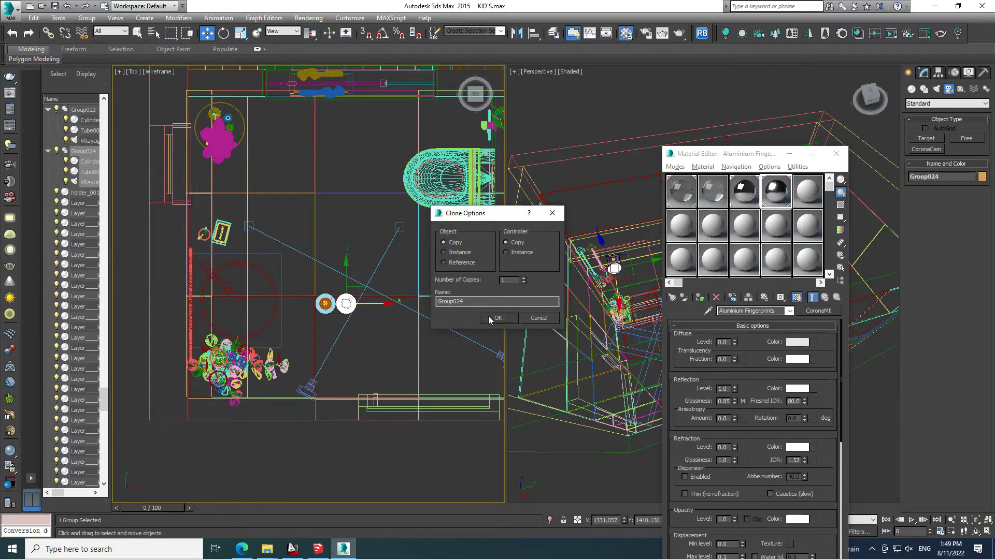
{"action": "left_click", "coordinate": [496, 318]}
{"action": "scroll", "coordinate": [391, 308], "scroll_direction": "up", "scroll_amount": 4}
{"action": "scroll", "coordinate": [385, 334], "scroll_direction": "down", "scroll_amount": 6}
{"action": "left_click_drag", "start_coordinate": [374, 317], "coordinate": [386, 327]}
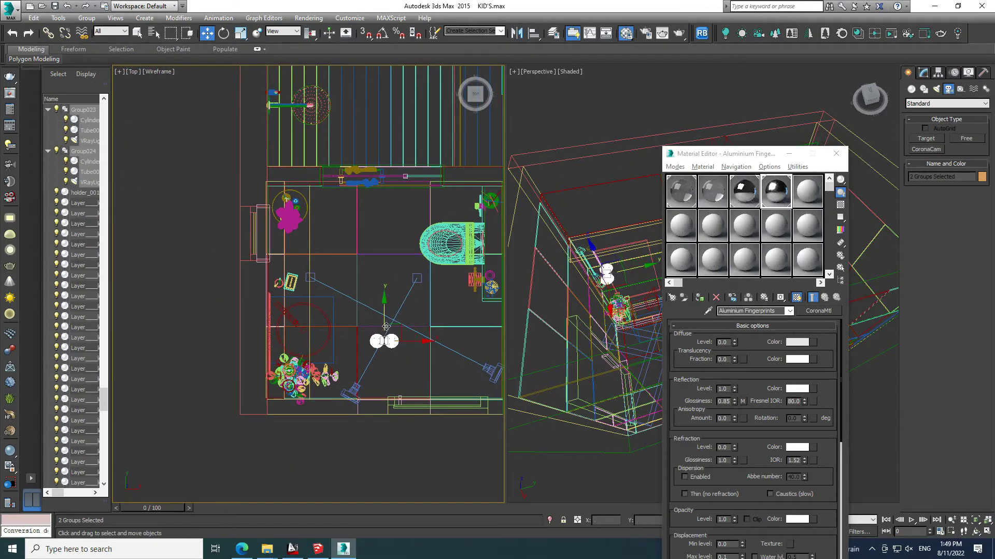
{"action": "middle_click_drag", "start_coordinate": [386, 326], "coordinate": [386, 345]}
{"action": "left_click_drag", "start_coordinate": [375, 343], "coordinate": [374, 240]}
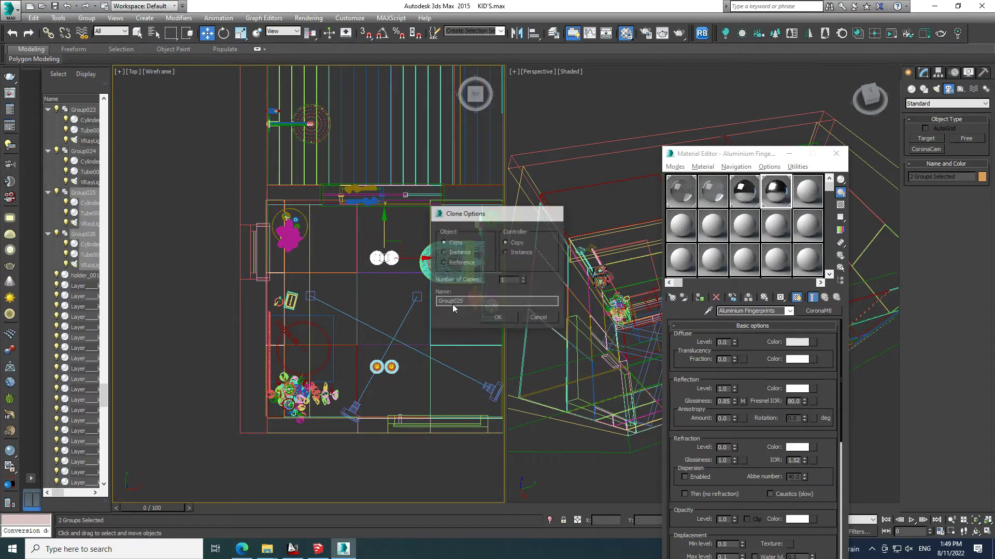
{"action": "left_click", "coordinate": [464, 317]}
- Copy the two lamp groups further up and select all six lamp groups
{"action": "middle_click_drag", "start_coordinate": [380, 128], "coordinate": [390, 201]}
{"action": "left_click_drag", "start_coordinate": [389, 201], "coordinate": [389, 176], "text": "shift"}
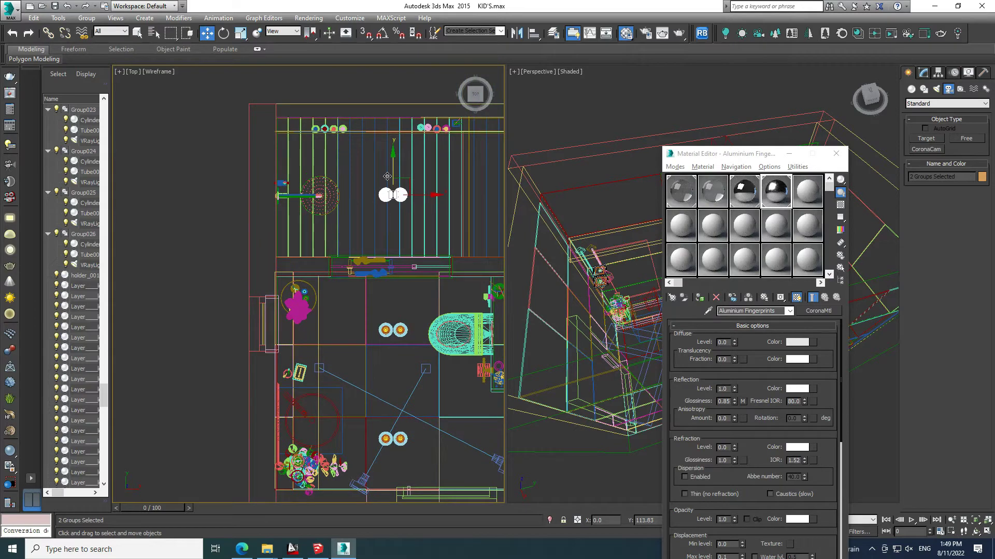
{"action": "left_click", "coordinate": [514, 320]}
{"action": "left_click", "coordinate": [393, 330], "text": "ctrl"}
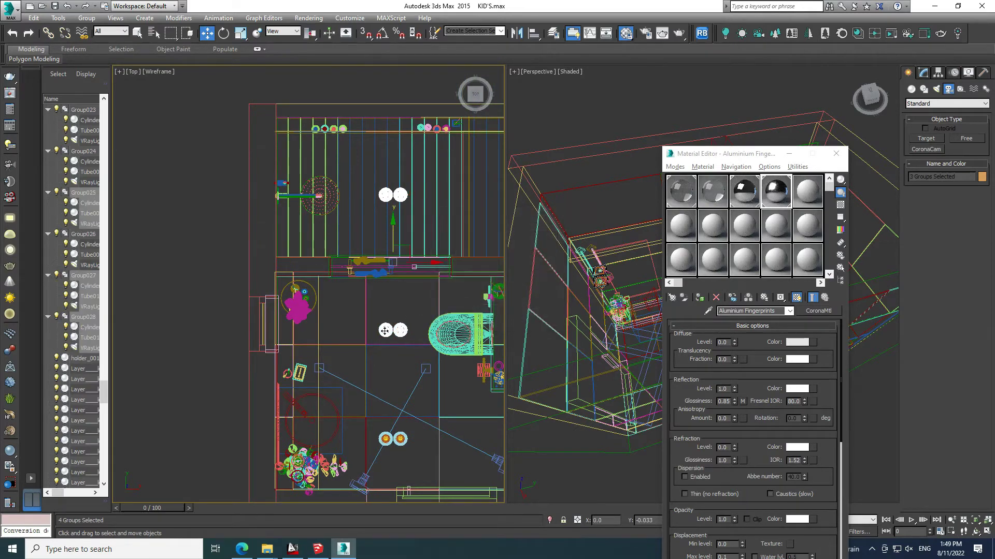
{"action": "left_click", "coordinate": [386, 439], "text": "ctrl"}
- Switch the left viewport to Front view and unhide all objects
{"action": "key", "text": "f"}
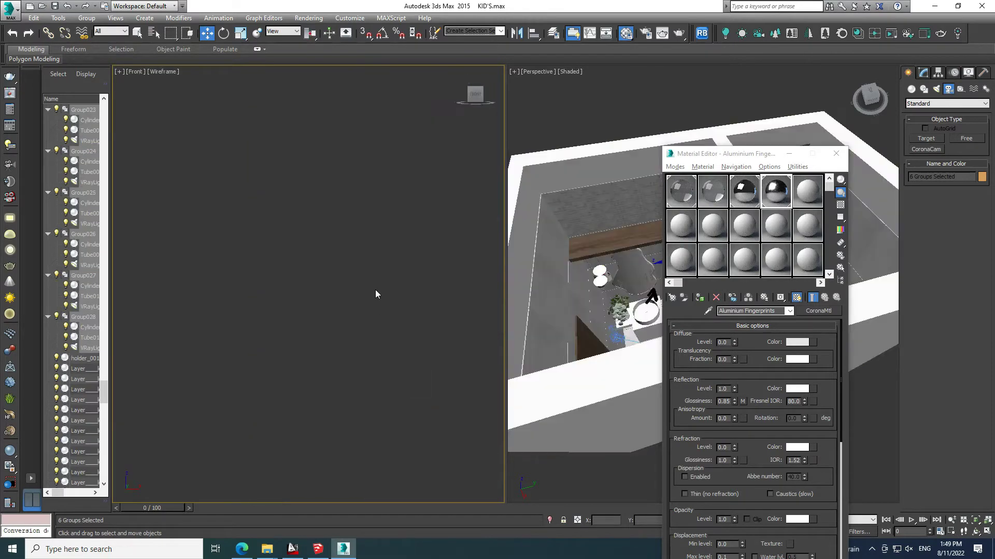
{"action": "scroll", "coordinate": [386, 299], "scroll_direction": "down", "scroll_amount": 3}
{"action": "scroll", "coordinate": [347, 308], "scroll_direction": "down", "scroll_amount": 5}
{"action": "scroll", "coordinate": [313, 269], "scroll_direction": "down", "scroll_amount": 2}
{"action": "scroll", "coordinate": [313, 270], "scroll_direction": "down", "scroll_amount": 2}
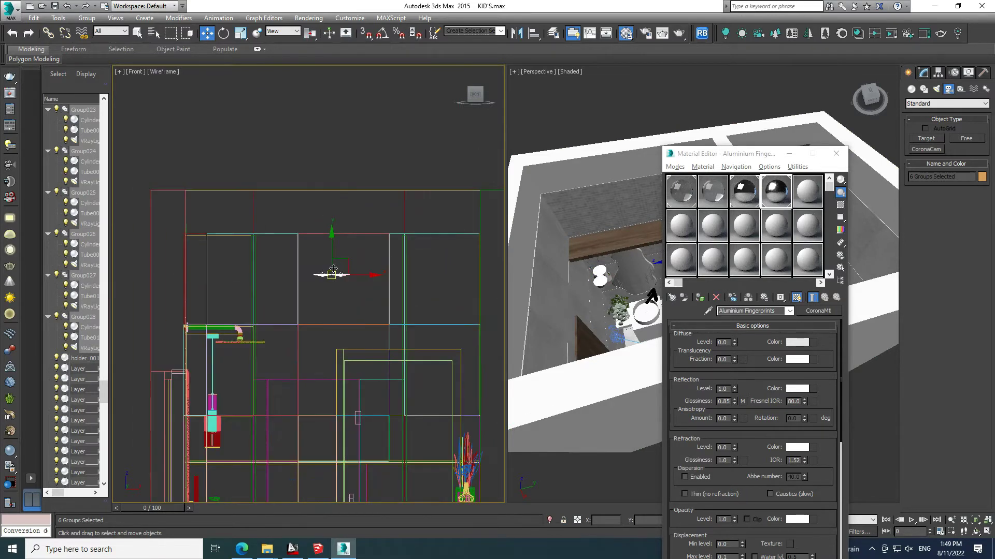
{"action": "right_click", "coordinate": [307, 151]}
{"action": "left_click", "coordinate": [327, 107]}
- Raise the six lamp groups higher and close the Material Editor
{"action": "scroll", "coordinate": [356, 240], "scroll_direction": "up", "scroll_amount": 3}
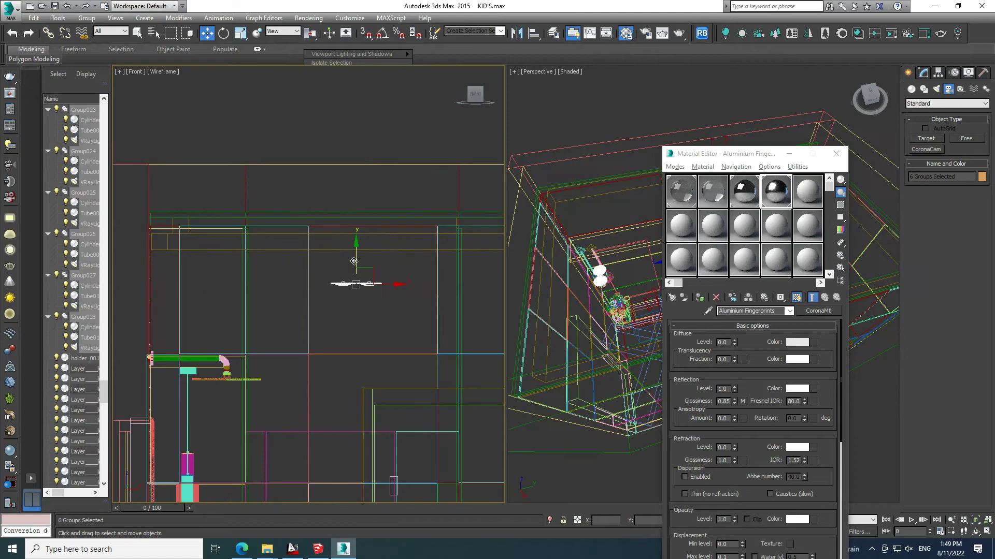
{"action": "left_click_drag", "start_coordinate": [356, 240], "coordinate": [355, 232]}
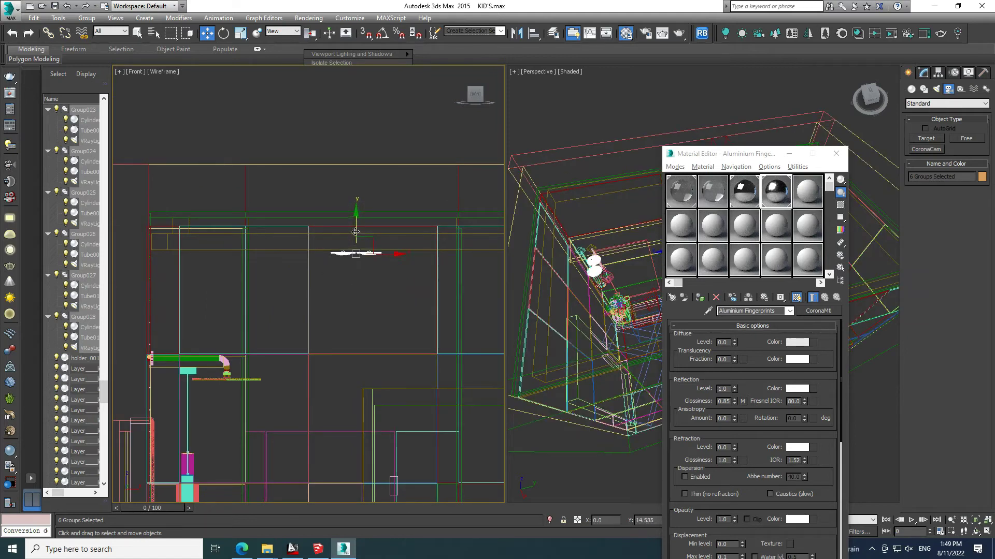
{"action": "left_click", "coordinate": [355, 181]}
{"action": "scroll", "coordinate": [355, 180], "scroll_direction": "down", "scroll_amount": 5}
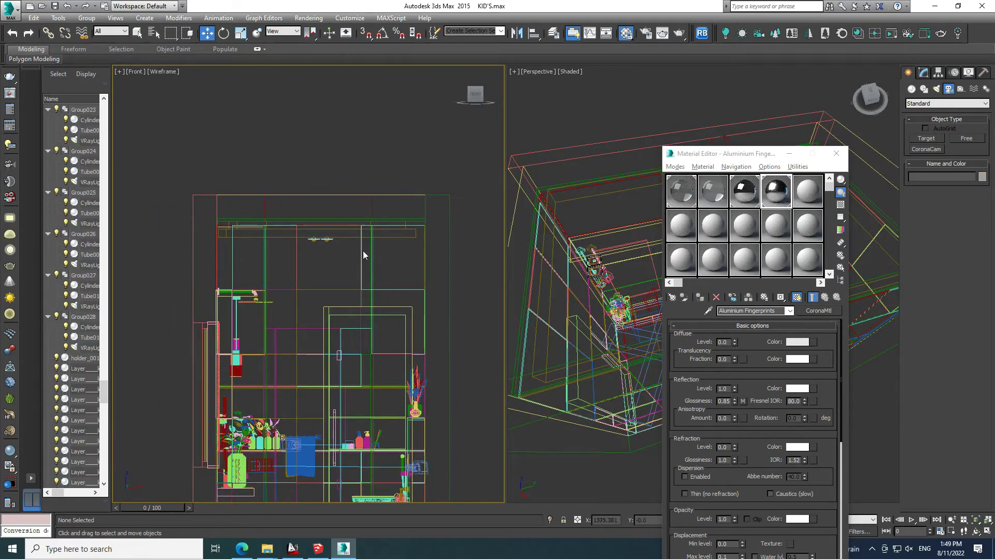
{"action": "middle_click_drag", "start_coordinate": [363, 250], "coordinate": [369, 259]}
{"action": "left_click", "coordinate": [836, 153]}
{"action": "middle_click_drag", "start_coordinate": [390, 355], "coordinate": [339, 249]}
- In Top view, start a new CoronaLight from the Corona lights category
{"action": "scroll", "coordinate": [338, 303], "scroll_direction": "down", "scroll_amount": 2}
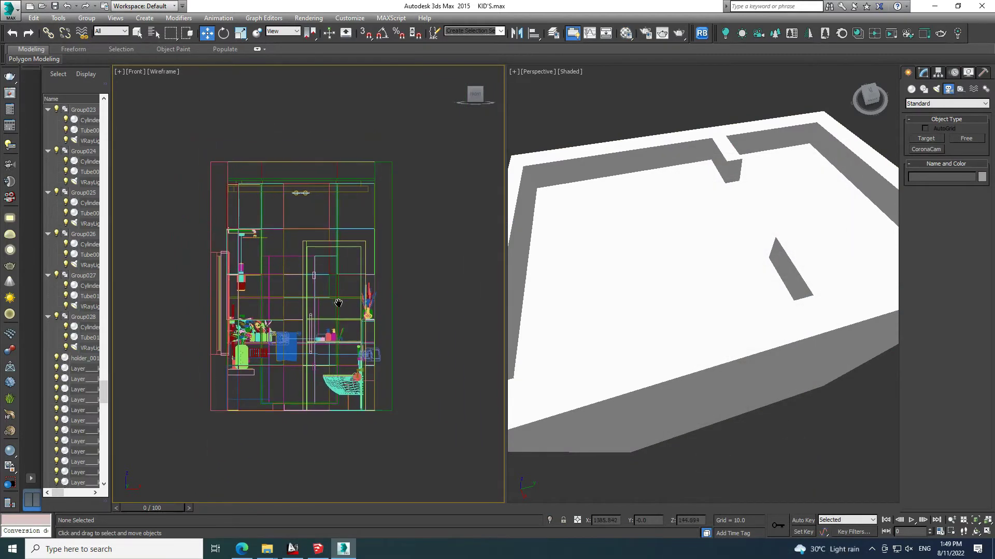
{"action": "key", "text": "t"}
{"action": "scroll", "coordinate": [341, 279], "scroll_direction": "down", "scroll_amount": 2}
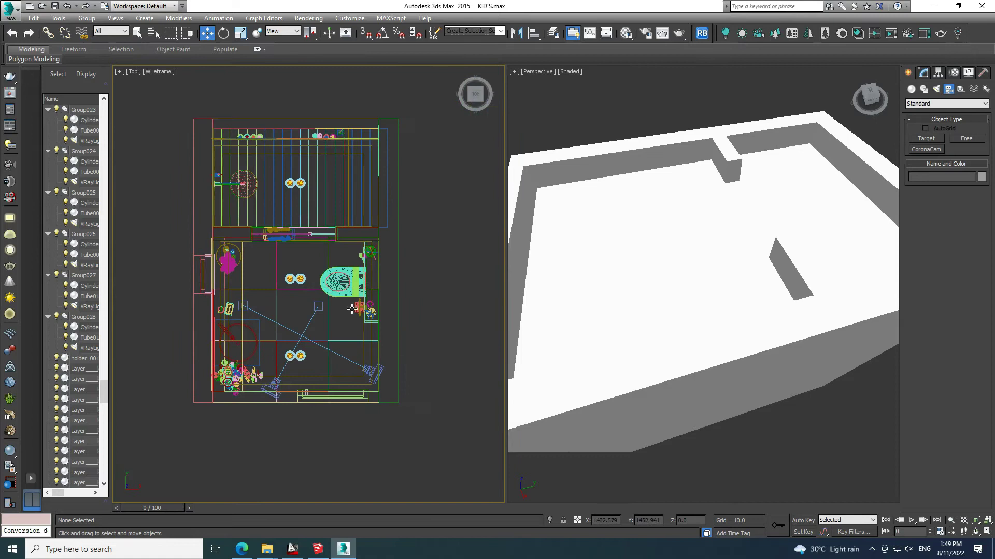
{"action": "left_click", "coordinate": [923, 74]}
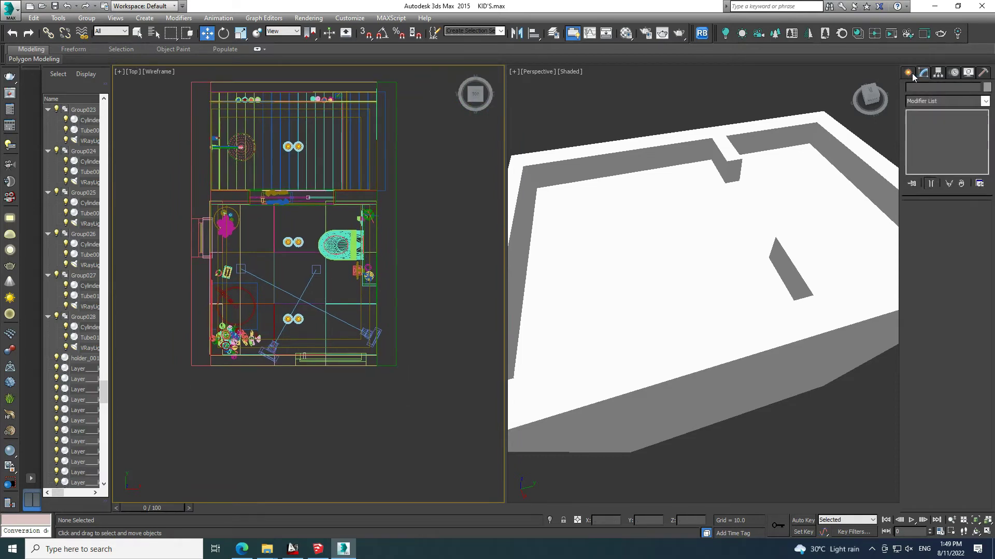
{"action": "left_click", "coordinate": [908, 73]}
{"action": "left_click", "coordinate": [929, 104]}
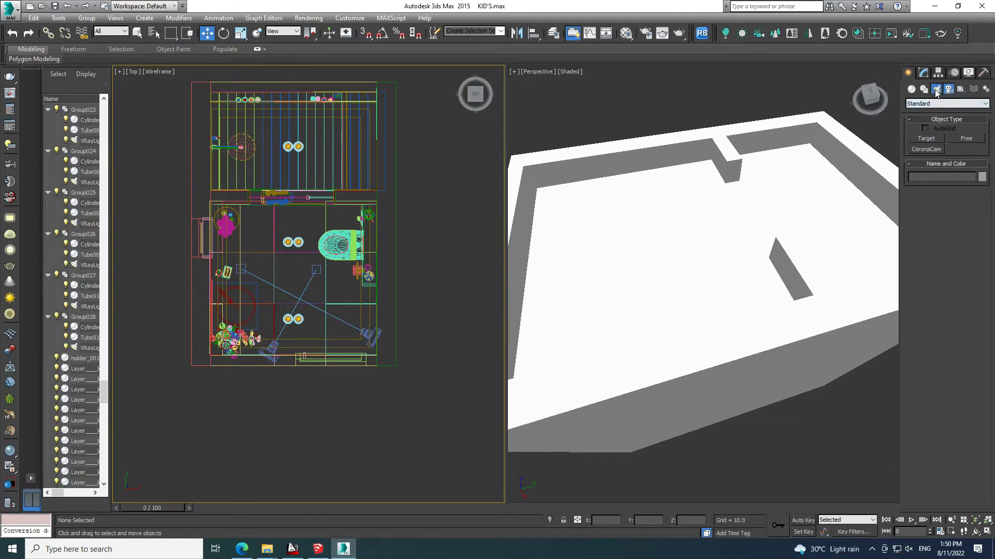
{"action": "left_click", "coordinate": [936, 89]}
{"action": "left_click", "coordinate": [928, 103]}
{"action": "left_click", "coordinate": [922, 124]}
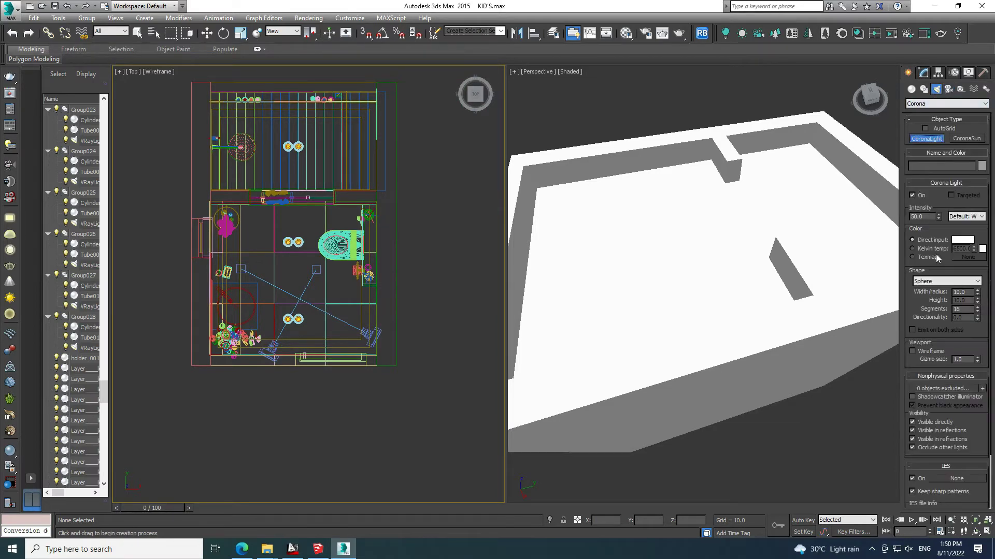
- Set the light shape to Rectangle and its colour to warm beige (R224 G184 B122)
{"action": "left_click", "coordinate": [936, 284]}
{"action": "left_click", "coordinate": [936, 296]}
{"action": "left_click", "coordinate": [964, 242]}
{"action": "left_click", "coordinate": [220, 87]}
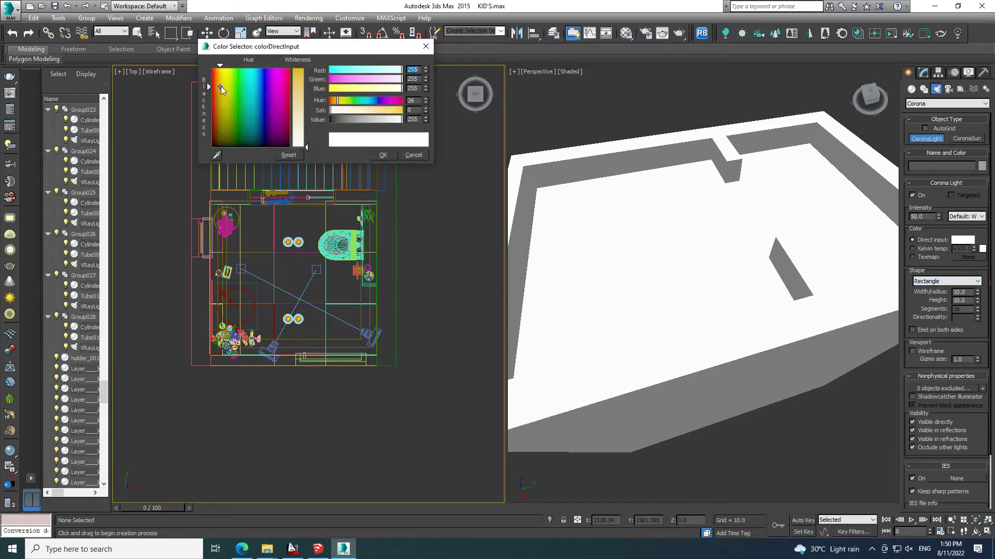
{"action": "left_click_drag", "start_coordinate": [305, 148], "coordinate": [303, 109]}
{"action": "left_click", "coordinate": [390, 158]}
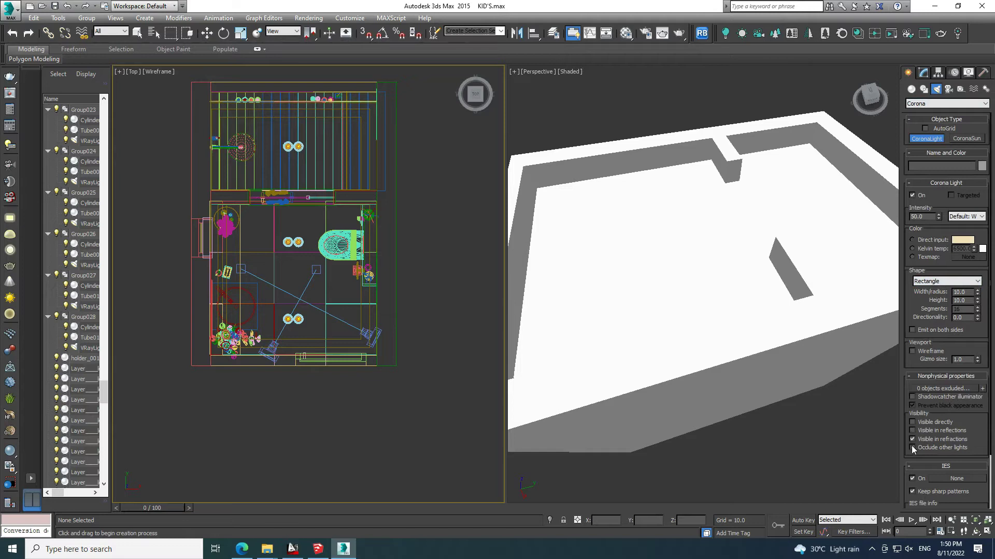
- Draw the rectangular light beside the pink plant in the plan
{"action": "middle_click_drag", "start_coordinate": [402, 340], "coordinate": [413, 324]}
{"action": "scroll", "coordinate": [254, 262], "scroll_direction": "up", "scroll_amount": 2}
{"action": "middle_click_drag", "start_coordinate": [316, 267], "coordinate": [365, 265]}
{"action": "scroll", "coordinate": [178, 234], "scroll_direction": "up", "scroll_amount": 1}
{"action": "scroll", "coordinate": [179, 235], "scroll_direction": "up", "scroll_amount": 1}
{"action": "mouse_move", "coordinate": [244, 129]}
{"action": "left_mouse_down"}
{"action": "mouse_move", "coordinate": [263, 214]}
{"action": "mouse_move", "coordinate": [260, 281]}
{"action": "left_mouse_up"}
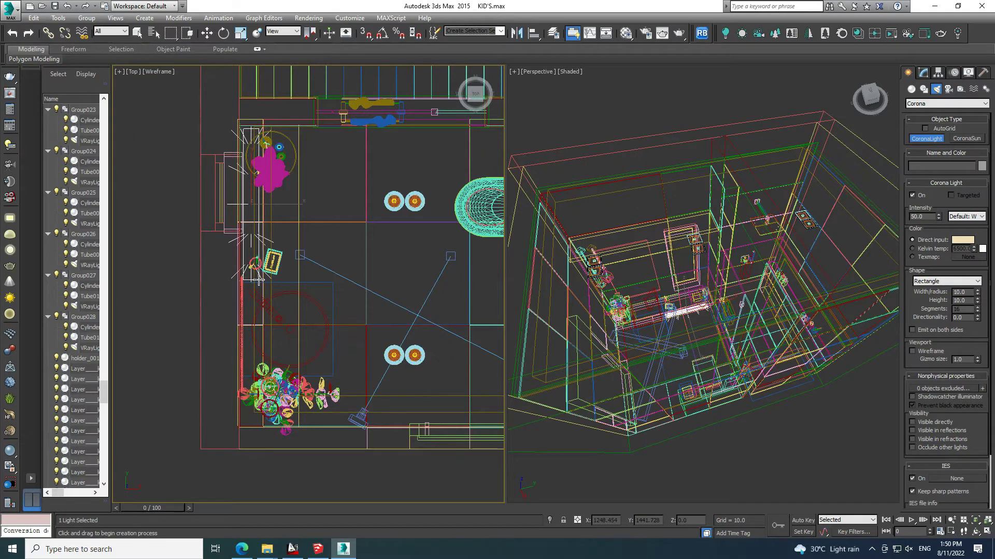
- In Front view, move the rectangular light up under the vase shelf
{"action": "middle_click_drag", "start_coordinate": [287, 319], "coordinate": [277, 242]}
{"action": "key", "text": "w"}
{"action": "key", "text": "f"}
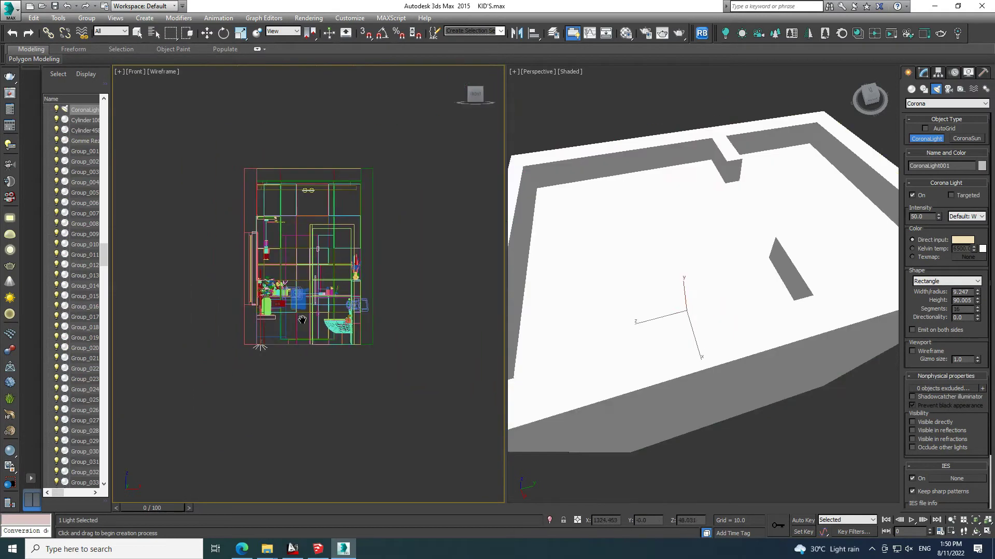
{"action": "scroll", "coordinate": [239, 342], "scroll_direction": "up", "scroll_amount": 3}
{"action": "mouse_move", "coordinate": [240, 342]}
{"action": "left_mouse_down"}
{"action": "mouse_move", "coordinate": [241, 264]}
{"action": "mouse_move", "coordinate": [253, 262]}
{"action": "left_mouse_up"}
{"action": "scroll", "coordinate": [244, 261], "scroll_direction": "up", "scroll_amount": 4}
- Set the light's intensity to 10
{"action": "left_click", "coordinate": [923, 73]}
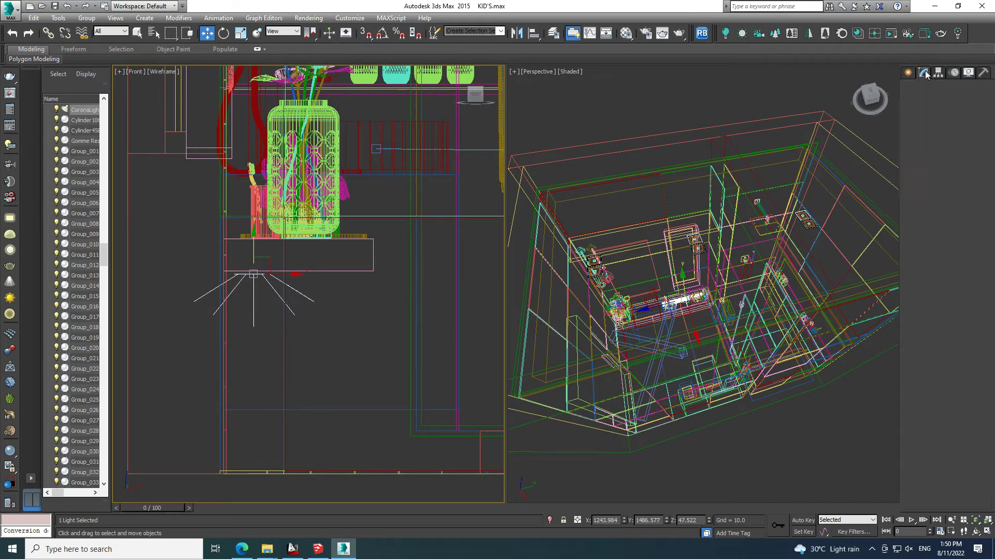
{"action": "scroll", "coordinate": [895, 248], "scroll_direction": "up", "scroll_amount": 5}
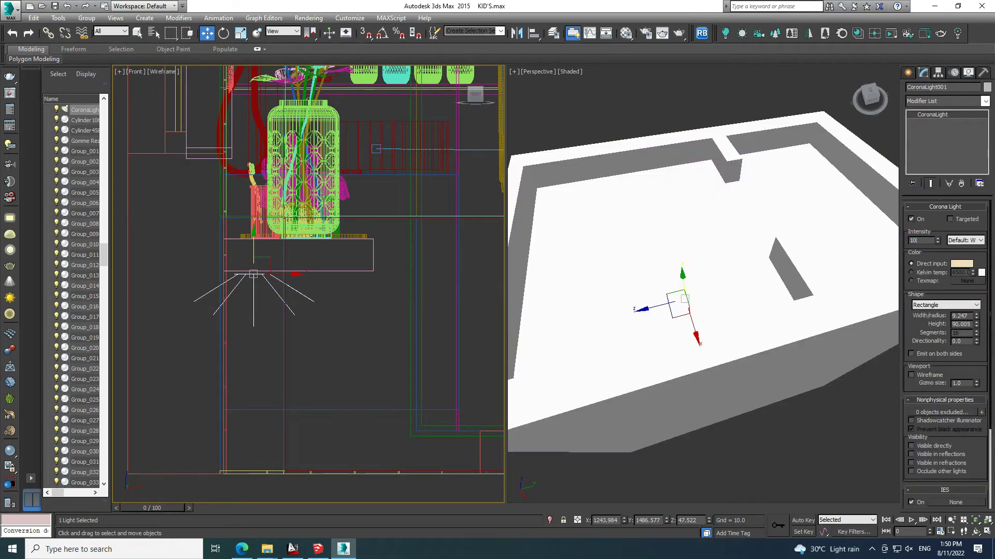
{"action": "key", "text": "Return"}
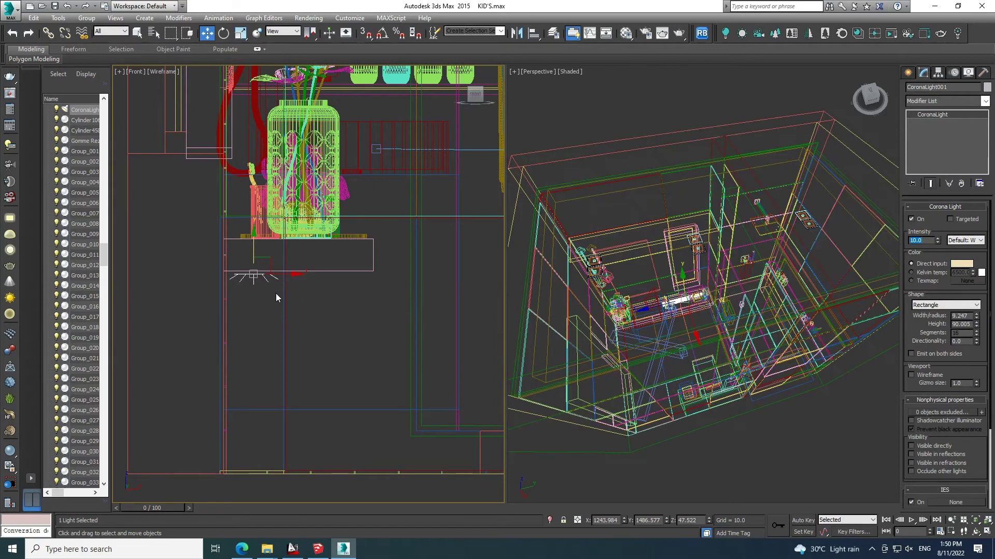
{"action": "scroll", "coordinate": [290, 293], "scroll_direction": "down", "scroll_amount": 2}
- In Top view, Shift-drag the light below the room as an Instance copy
{"action": "key", "text": "t"}
{"action": "scroll", "coordinate": [302, 278], "scroll_direction": "down", "scroll_amount": 3}
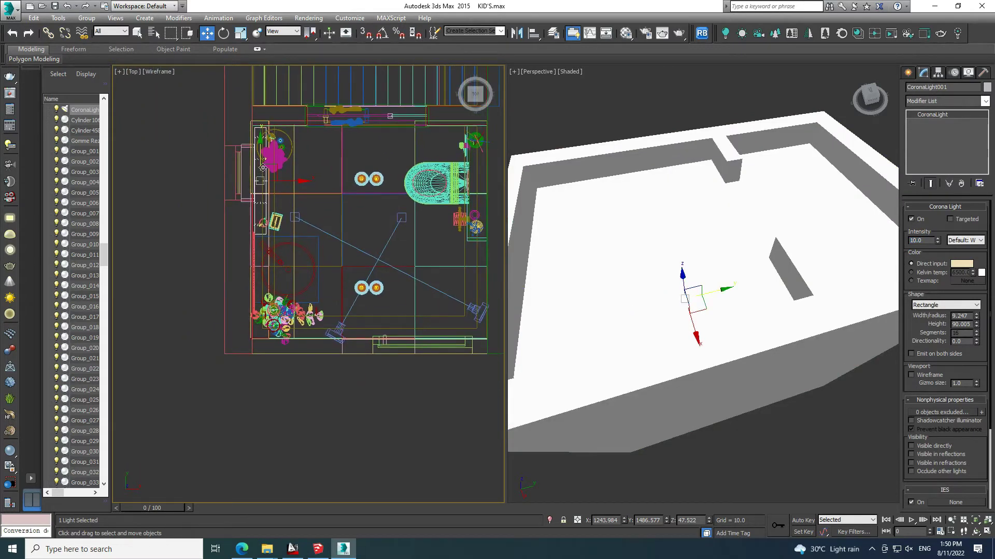
{"action": "left_click_drag", "start_coordinate": [262, 167], "coordinate": [264, 320]}
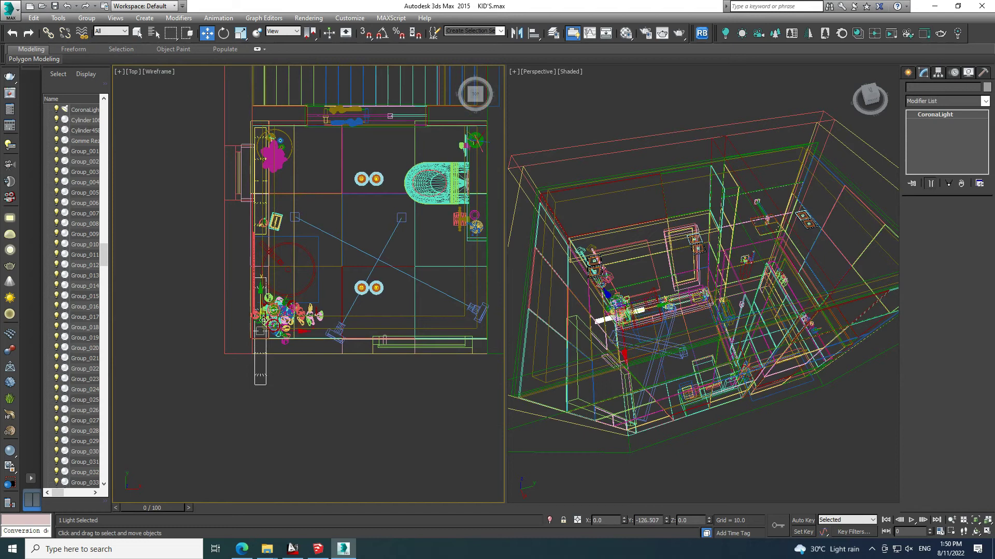
{"action": "left_click_drag", "start_coordinate": [264, 320], "coordinate": [264, 347], "text": "shift"}
{"action": "left_click", "coordinate": [444, 253]}
- Confirm Clone Options to create instanced CoronaLight002 below the room
{"action": "left_click", "coordinate": [498, 318]}
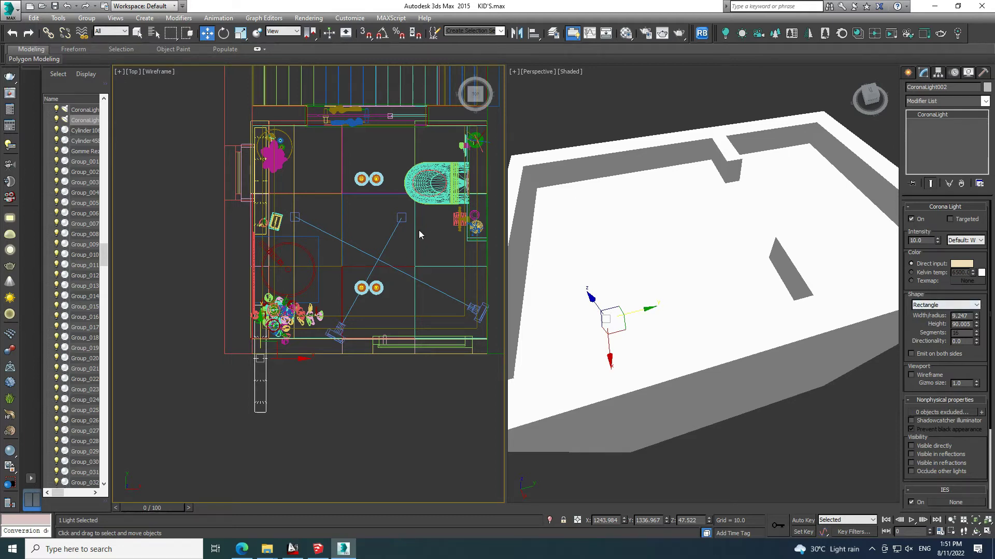
- Set CoronaLight002 to 9.34 wide by 31.295 high and move it into the plant corner
{"action": "middle_click_drag", "start_coordinate": [420, 234], "coordinate": [421, 215]}
{"action": "left_click_drag", "start_coordinate": [976, 321], "coordinate": [979, 342]}
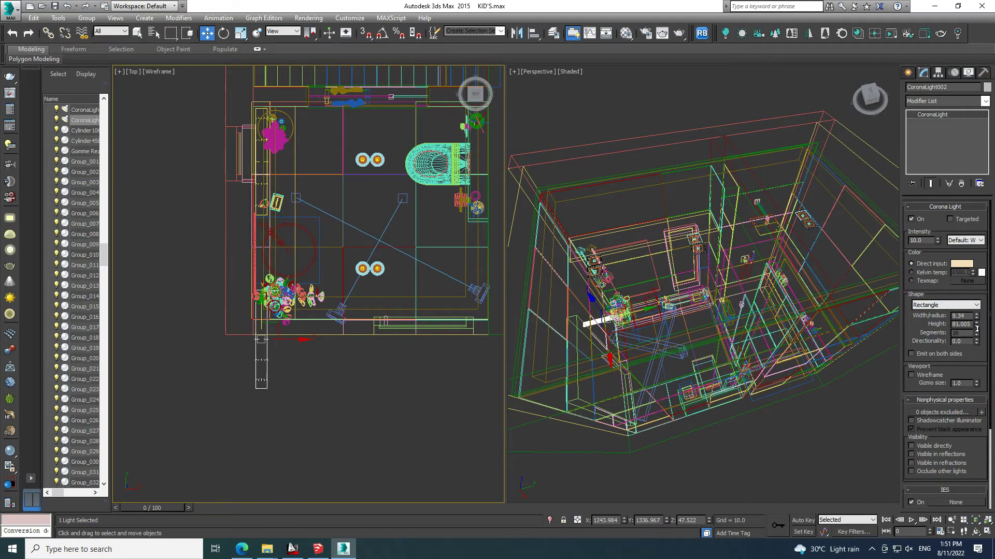
{"action": "scroll", "coordinate": [307, 307], "scroll_direction": "up", "scroll_amount": 5}
{"action": "left_click", "coordinate": [307, 307]}
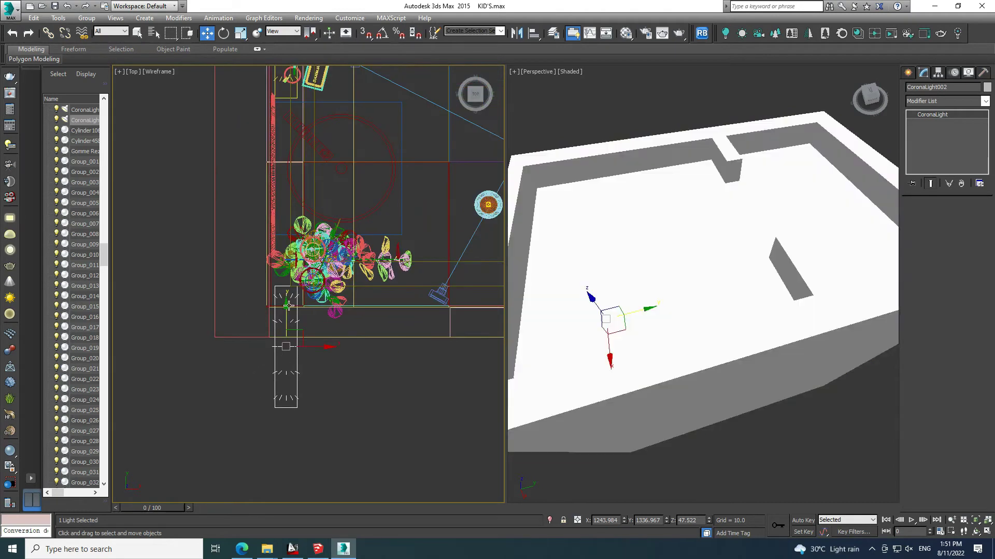
{"action": "left_click_drag", "start_coordinate": [294, 347], "coordinate": [284, 269]}
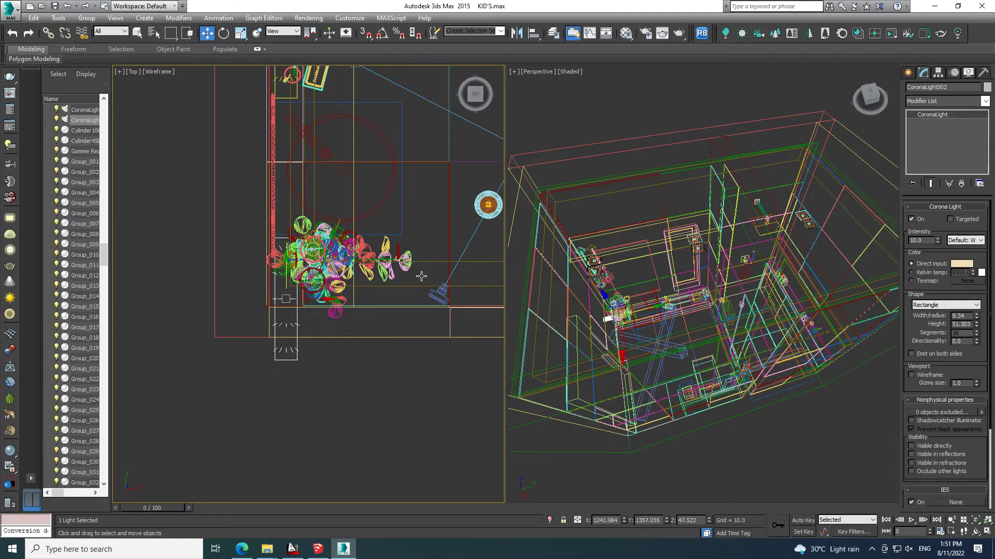
{"action": "left_click_drag", "start_coordinate": [977, 328], "coordinate": [977, 363]}
{"action": "left_click_drag", "start_coordinate": [292, 305], "coordinate": [288, 256]}
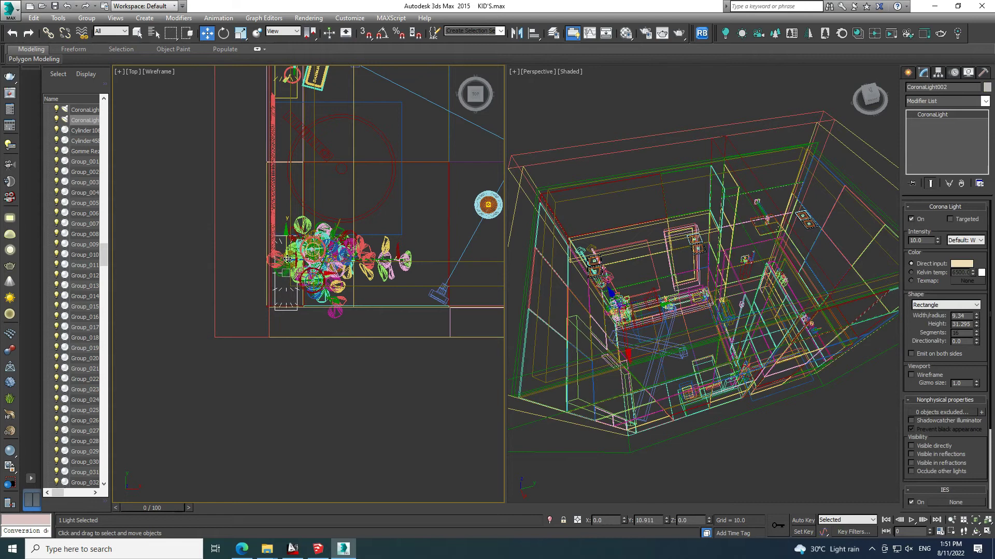
{"action": "scroll", "coordinate": [181, 358], "scroll_direction": "down", "scroll_amount": 1}
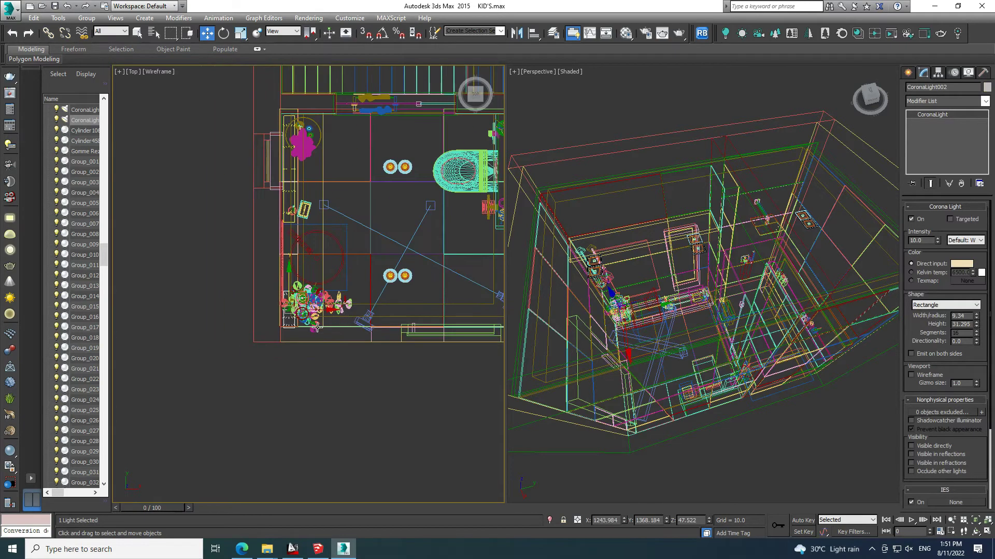
{"action": "scroll", "coordinate": [181, 357], "scroll_direction": "down", "scroll_amount": 1}
- Draw a long, thin rectangle Corona strip light along the top wall in the plan
{"action": "left_click", "coordinate": [330, 374]}
{"action": "middle_click_drag", "start_coordinate": [350, 241], "coordinate": [347, 362]}
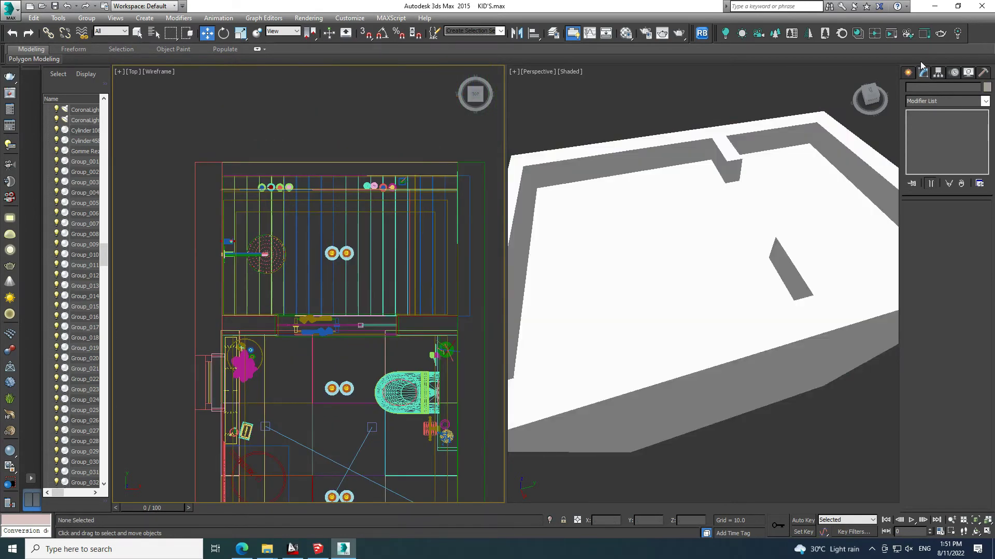
{"action": "left_click", "coordinate": [907, 72]}
{"action": "left_click", "coordinate": [926, 139]}
{"action": "left_click", "coordinate": [938, 281]}
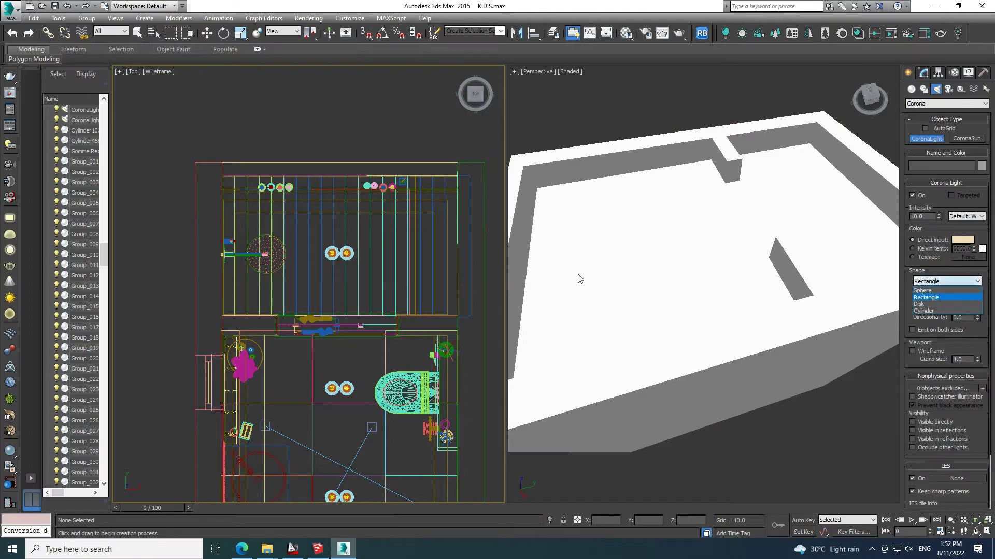
{"action": "left_click", "coordinate": [924, 298]}
{"action": "scroll", "coordinate": [169, 202], "scroll_direction": "up", "scroll_amount": 2}
{"action": "middle_click_drag", "start_coordinate": [278, 182], "coordinate": [182, 198]}
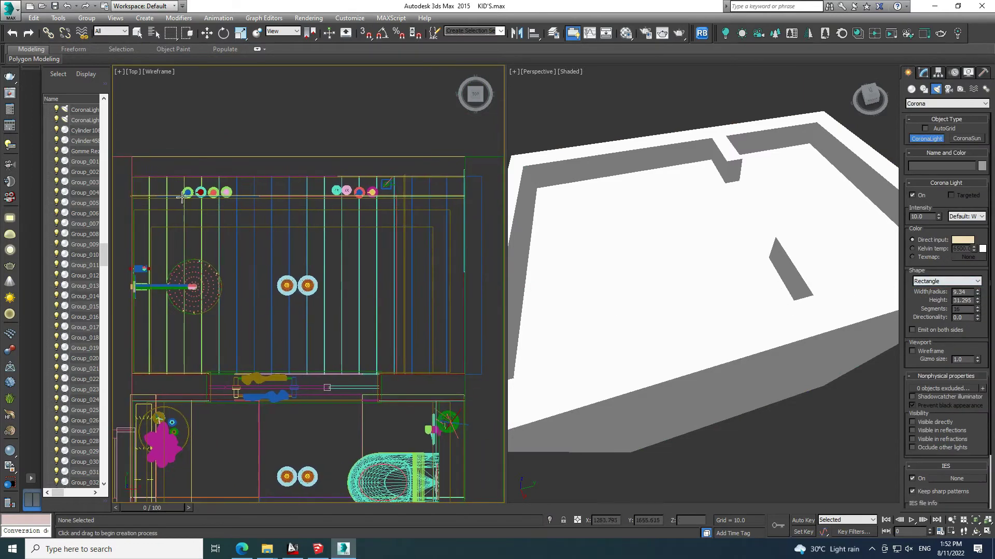
{"action": "left_click_drag", "start_coordinate": [136, 180], "coordinate": [462, 191]}
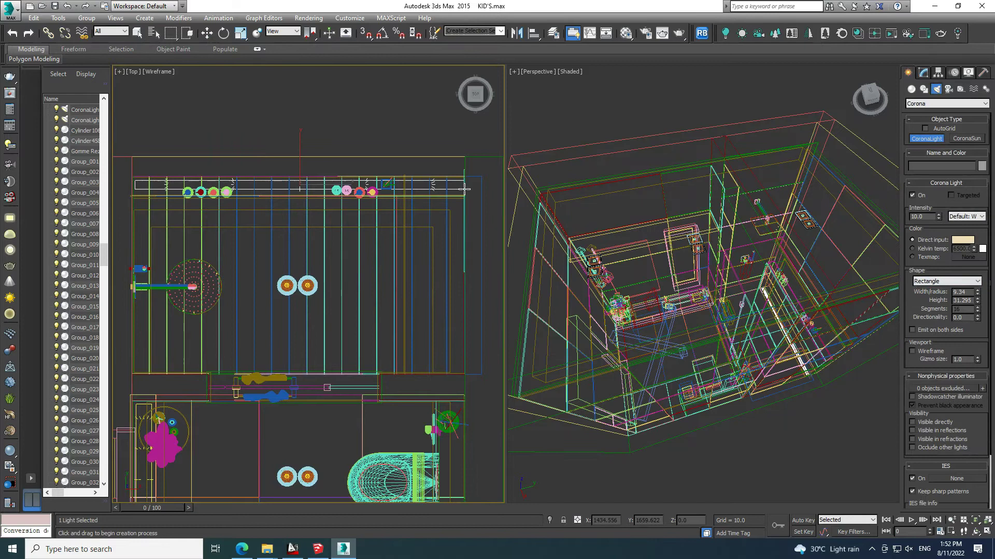
- In Front view, raise the strip light up to the upper shelf
{"action": "key", "text": "f"}
{"action": "scroll", "coordinate": [333, 326], "scroll_direction": "up", "scroll_amount": 3}
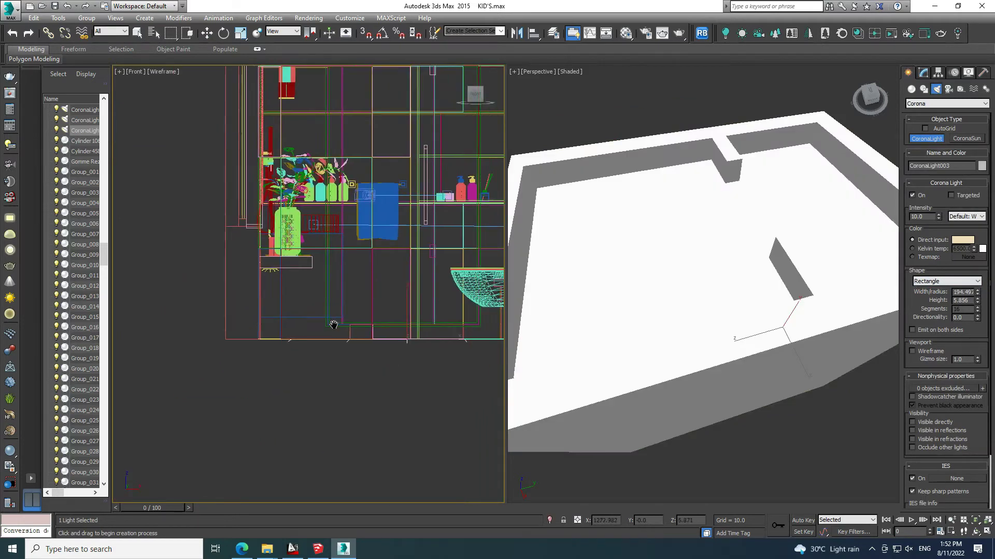
{"action": "key", "text": "w"}
{"action": "left_click_drag", "start_coordinate": [330, 351], "coordinate": [337, 161]}
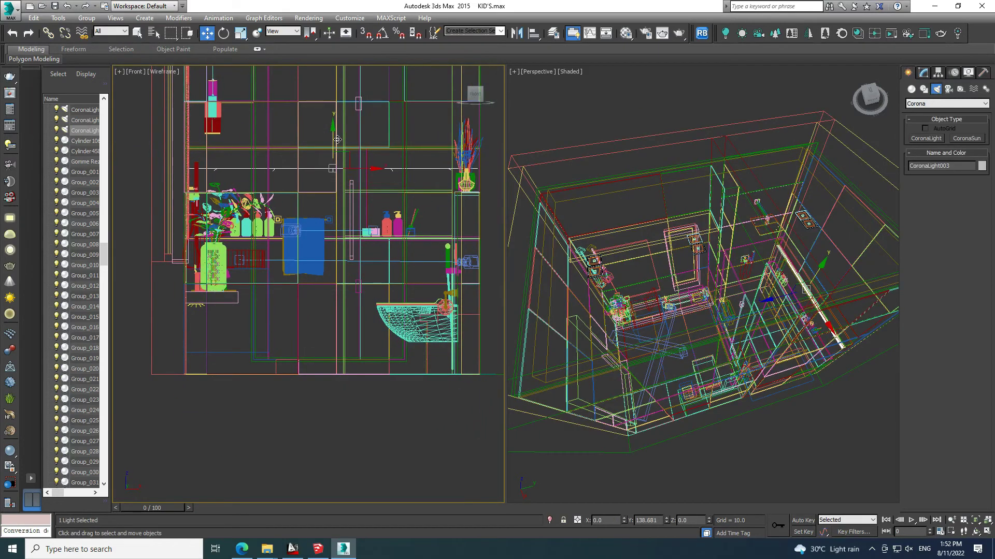
{"action": "scroll", "coordinate": [318, 238], "scroll_direction": "up", "scroll_amount": 2}
{"action": "scroll", "coordinate": [314, 249], "scroll_direction": "up", "scroll_amount": 3}
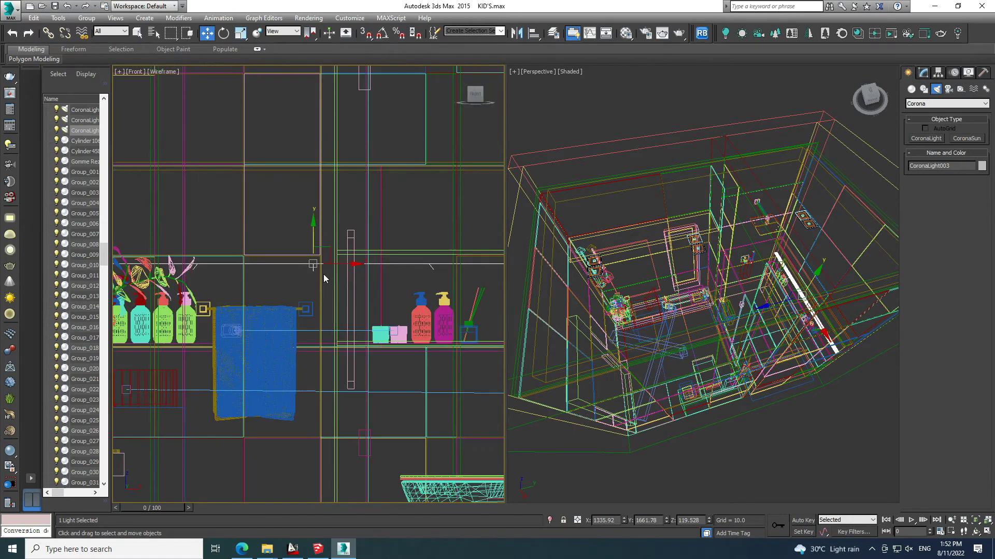
{"action": "left_click_drag", "start_coordinate": [315, 249], "coordinate": [314, 242]}
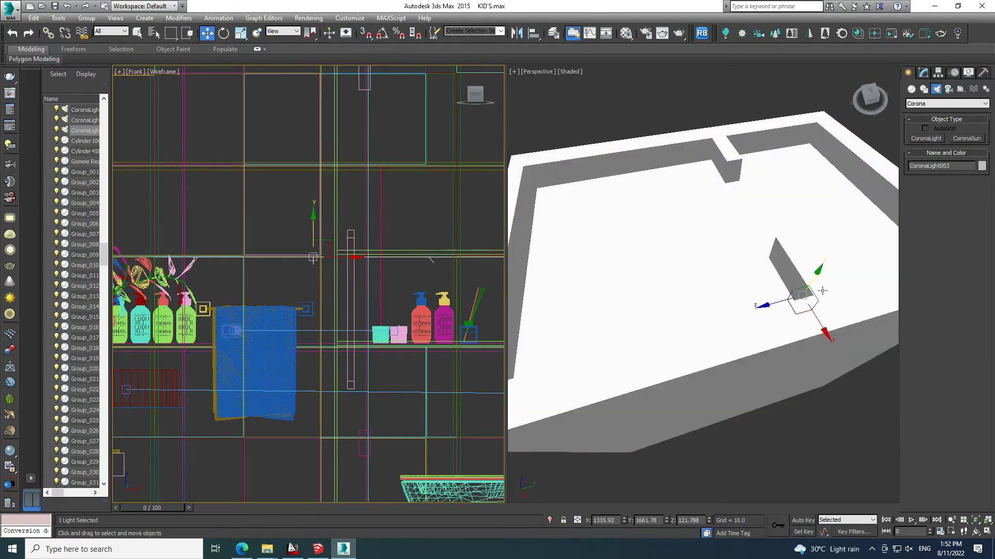
- Check CoronaLight003 (~194.49 x 5.856) in the Modify panel, then deselect it and reframe the wall
{"action": "scroll", "coordinate": [822, 290], "scroll_direction": "down", "scroll_amount": 2}
{"action": "scroll", "coordinate": [369, 274], "scroll_direction": "down", "scroll_amount": 2}
{"action": "scroll", "coordinate": [332, 305], "scroll_direction": "down", "scroll_amount": 2}
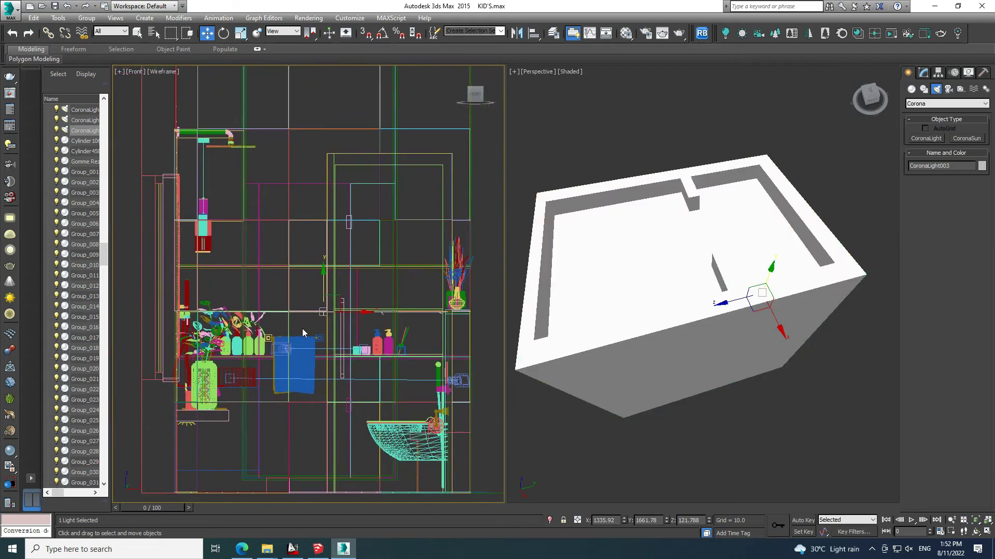
{"action": "scroll", "coordinate": [397, 326], "scroll_direction": "down", "scroll_amount": 1}
{"action": "scroll", "coordinate": [363, 295], "scroll_direction": "down", "scroll_amount": 1}
{"action": "scroll", "coordinate": [336, 269], "scroll_direction": "down", "scroll_amount": 1}
{"action": "left_click", "coordinate": [925, 74]}
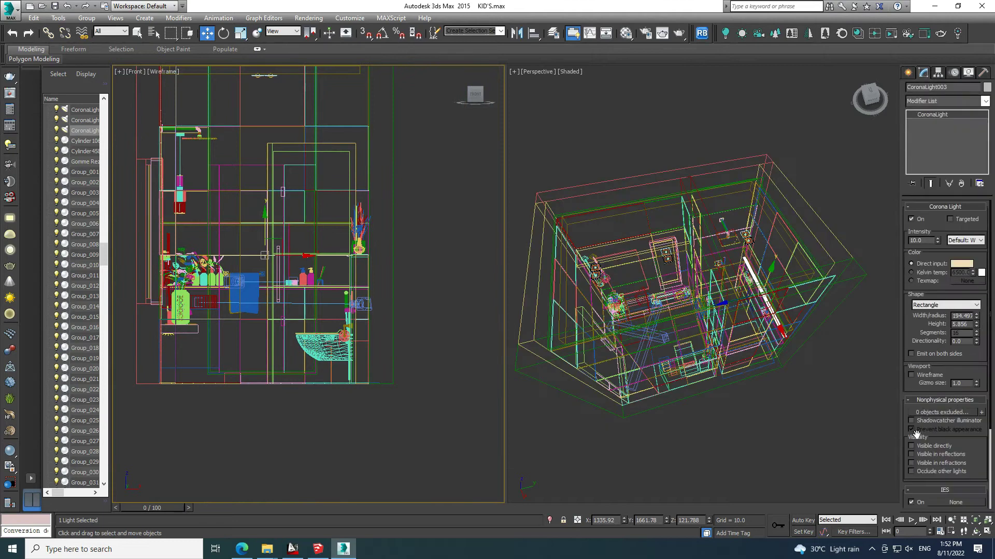
{"action": "left_click", "coordinate": [766, 436]}
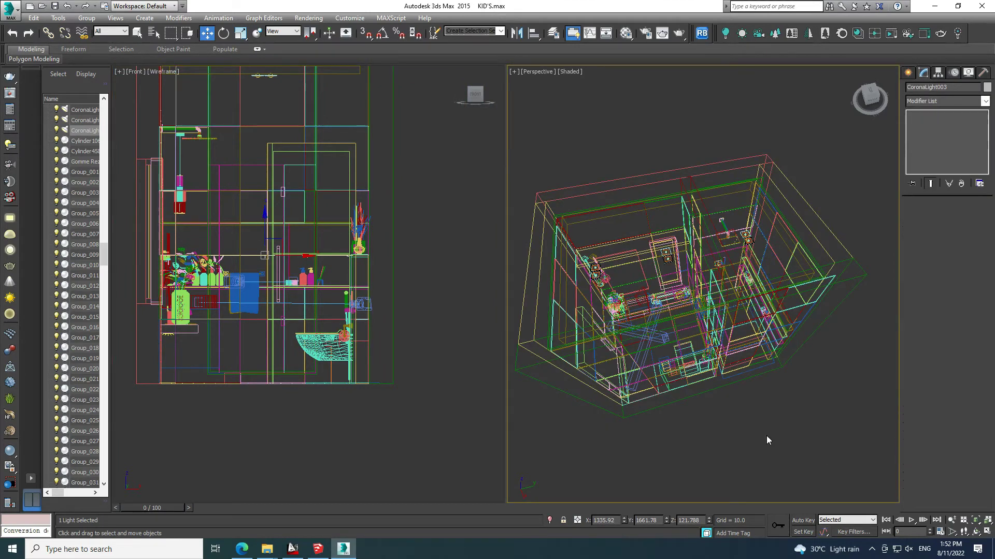
{"action": "scroll", "coordinate": [464, 327], "scroll_direction": "up", "scroll_amount": 2}
{"action": "scroll", "coordinate": [444, 298], "scroll_direction": "up", "scroll_amount": 1}
{"action": "middle_click_drag", "start_coordinate": [444, 299], "coordinate": [348, 330]}
- In Top view, Shift-clone the pendant light group to the left as an independent copy
{"action": "scroll", "coordinate": [348, 330], "scroll_direction": "down", "scroll_amount": 2}
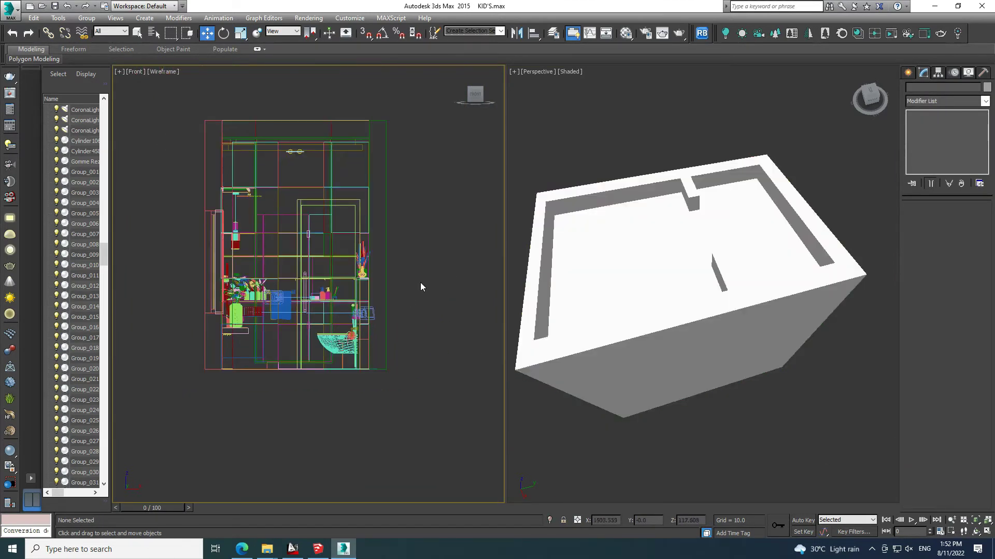
{"action": "key", "text": "t"}
{"action": "scroll", "coordinate": [355, 317], "scroll_direction": "down", "scroll_amount": 2}
{"action": "scroll", "coordinate": [309, 321], "scroll_direction": "up", "scroll_amount": 2}
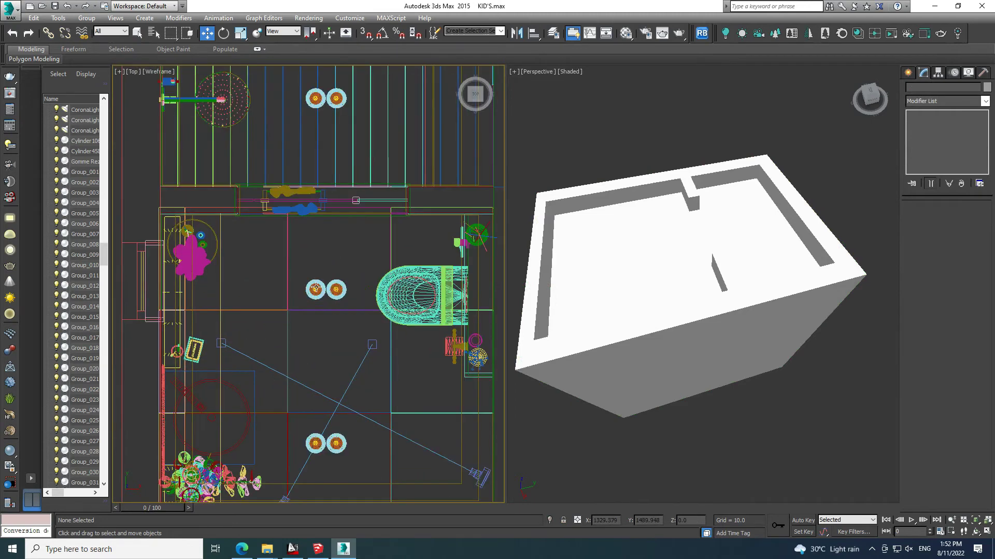
{"action": "scroll", "coordinate": [309, 319], "scroll_direction": "up", "scroll_amount": 1}
{"action": "left_click", "coordinate": [355, 282]}
{"action": "left_click_drag", "start_coordinate": [355, 283], "coordinate": [305, 313], "text": "shift"}
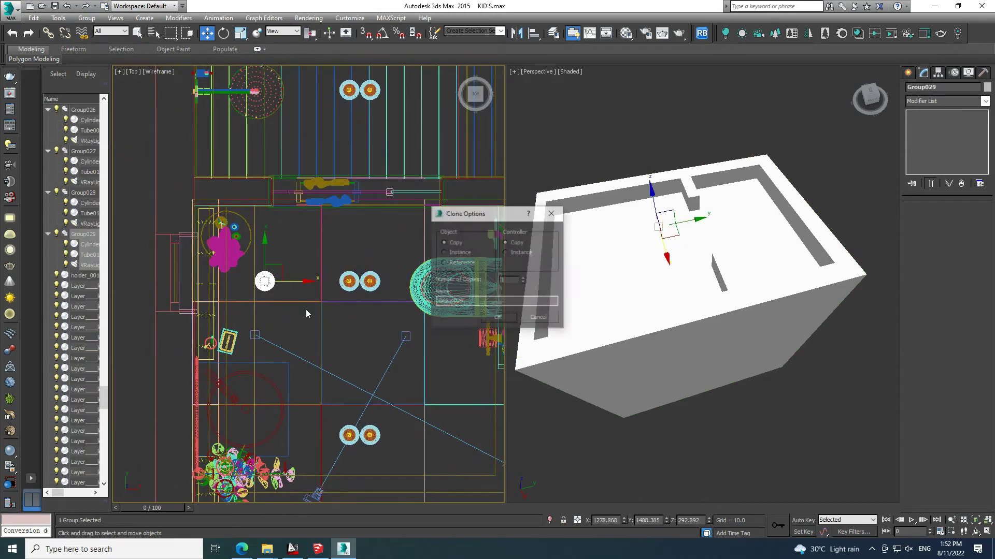
{"action": "left_click", "coordinate": [497, 317]}
- In Front view, position the copied pendant under the green duct
{"action": "key", "text": "f"}
{"action": "scroll", "coordinate": [311, 218], "scroll_direction": "up", "scroll_amount": 3}
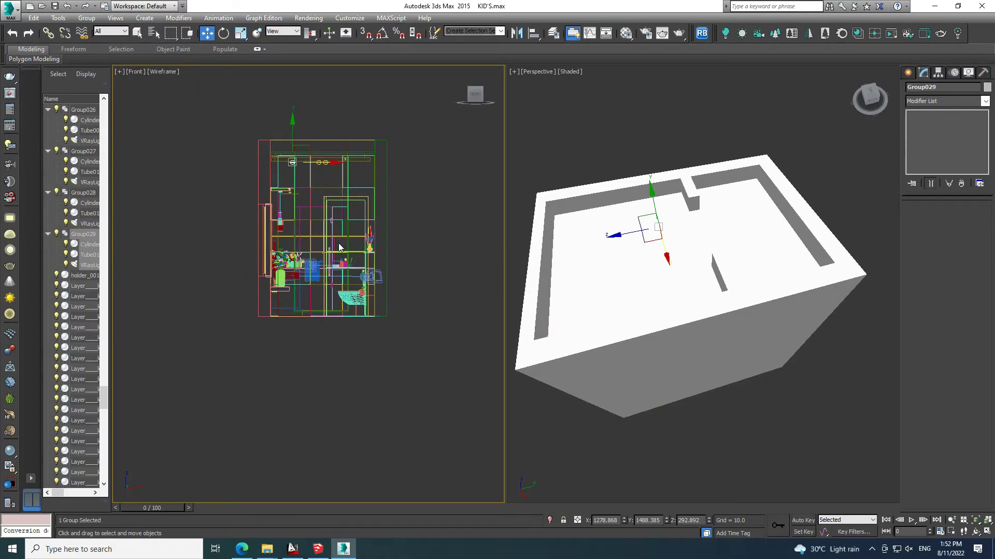
{"action": "left_click_drag", "start_coordinate": [279, 156], "coordinate": [277, 244]}
{"action": "scroll", "coordinate": [277, 243], "scroll_direction": "up", "scroll_amount": 3}
{"action": "scroll", "coordinate": [342, 259], "scroll_direction": "up", "scroll_amount": 1}
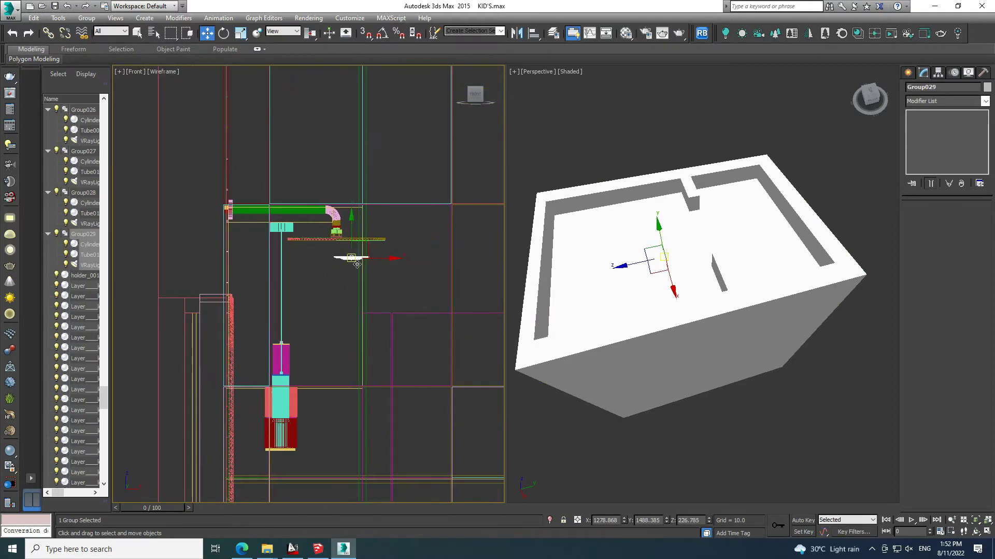
{"action": "scroll", "coordinate": [345, 259], "scroll_direction": "up", "scroll_amount": 2}
{"action": "left_click_drag", "start_coordinate": [352, 259], "coordinate": [220, 265]}
{"action": "middle_click_drag", "start_coordinate": [220, 264], "coordinate": [350, 297]}
{"action": "left_click_drag", "start_coordinate": [324, 265], "coordinate": [326, 203]}
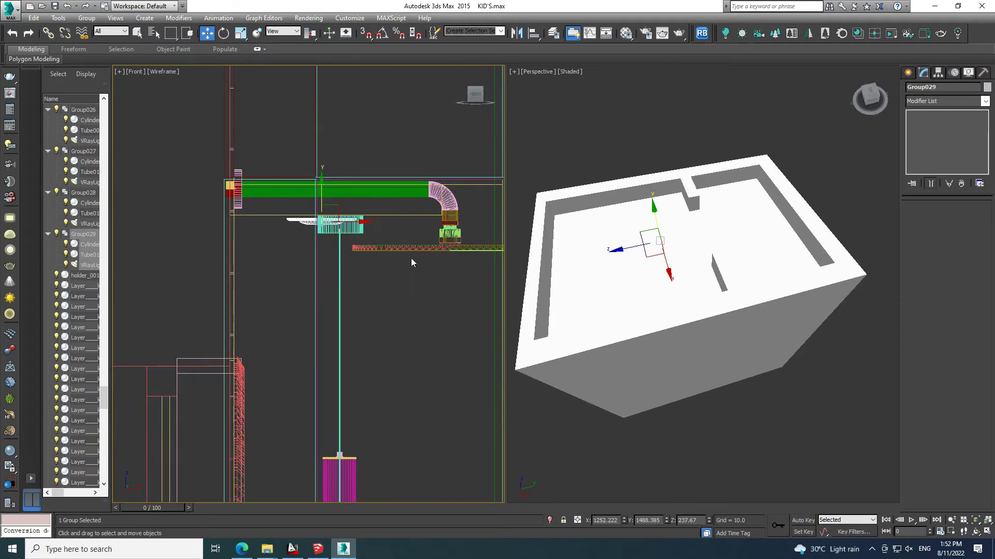
- Clone the pendant group again to a nearby spot in the plan as Group030
{"action": "key", "text": "t"}
{"action": "scroll", "coordinate": [306, 269], "scroll_direction": "up", "scroll_amount": 4}
{"action": "left_click_drag", "start_coordinate": [286, 246], "coordinate": [273, 309]}
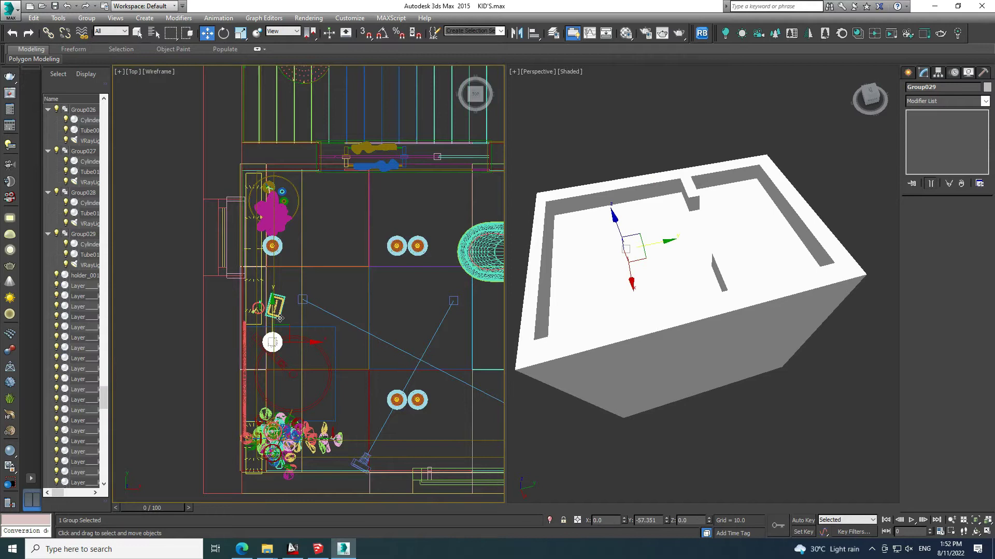
{"action": "left_click", "coordinate": [492, 317]}
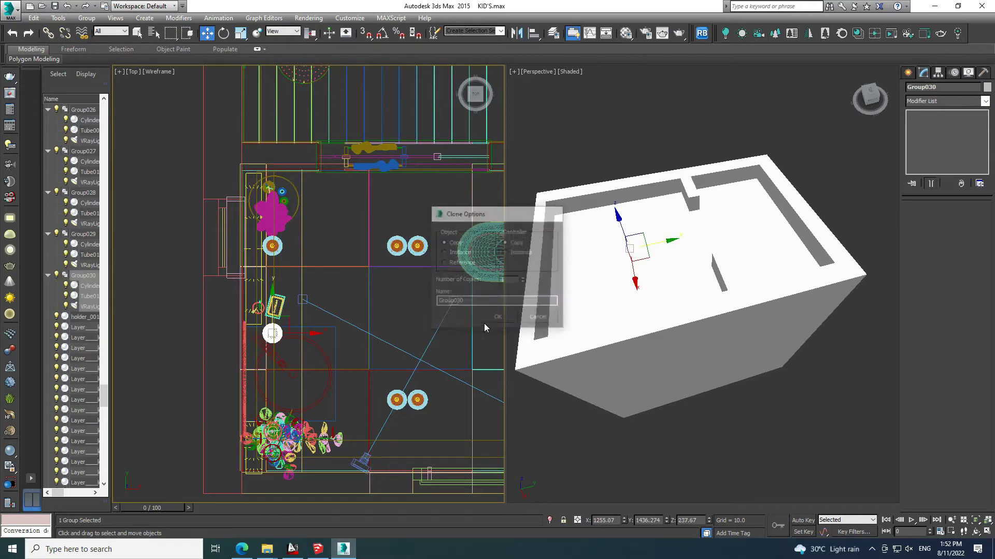
{"action": "scroll", "coordinate": [454, 303], "scroll_direction": "down", "scroll_amount": 2}
- Switch the Perspective viewport to look through CoronaCamera001
{"action": "left_click", "coordinate": [910, 77]}
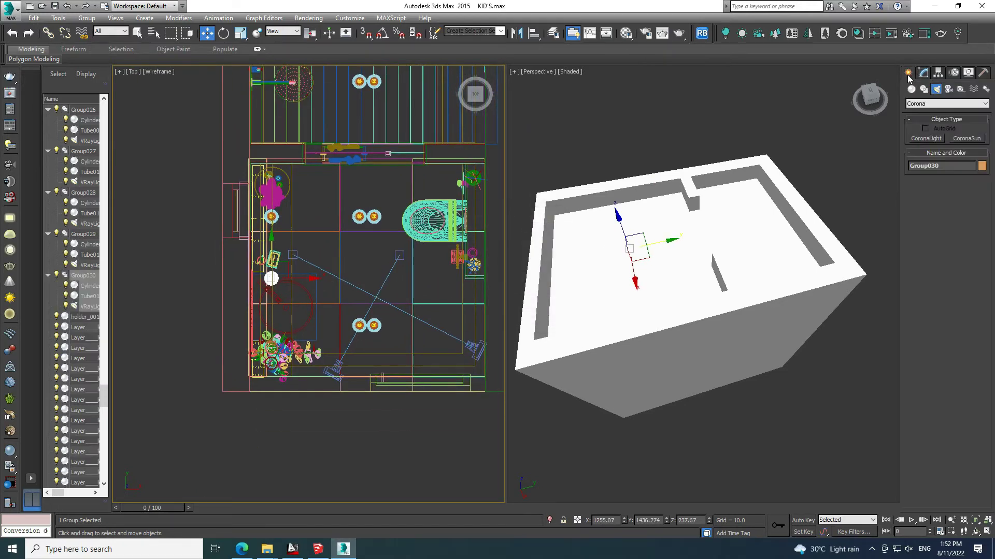
{"action": "left_click", "coordinate": [923, 76]}
{"action": "left_click", "coordinate": [908, 73]}
{"action": "middle_click", "coordinate": [738, 333]}
{"action": "key", "text": "c"}
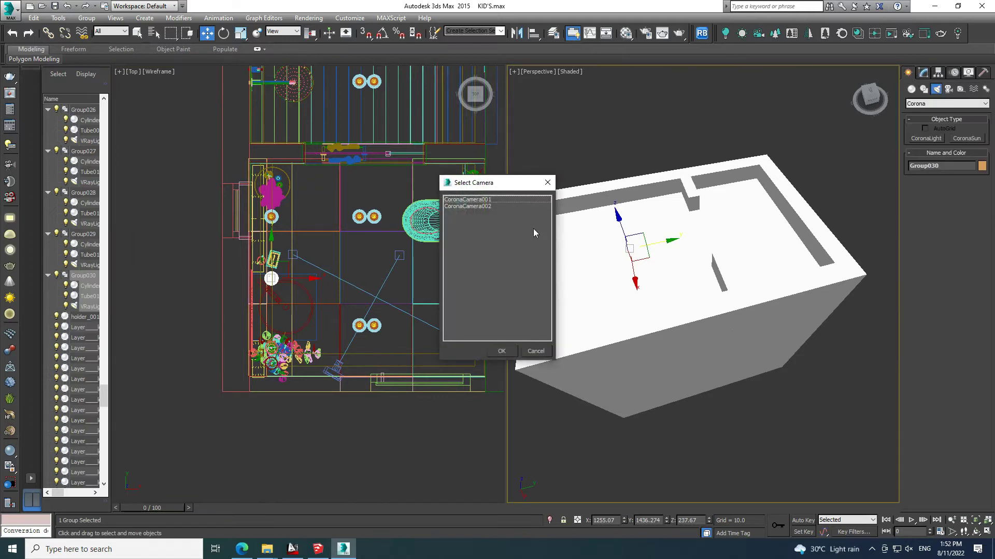
{"action": "left_click", "coordinate": [487, 200]}
{"action": "left_click", "coordinate": [502, 350]}
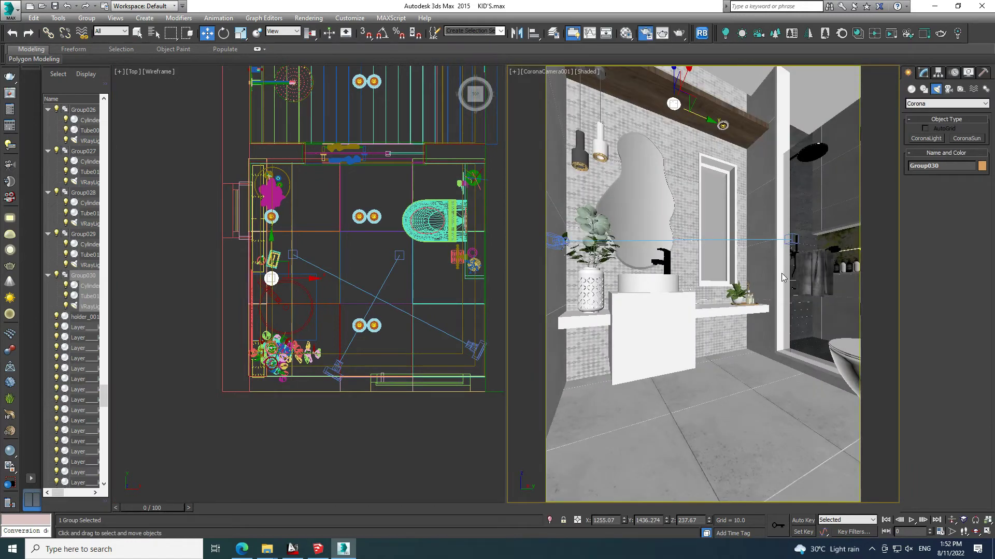
- Run a Corona interactive test render, then stop it and close the frame buffer
{"action": "key", "text": "F10"}
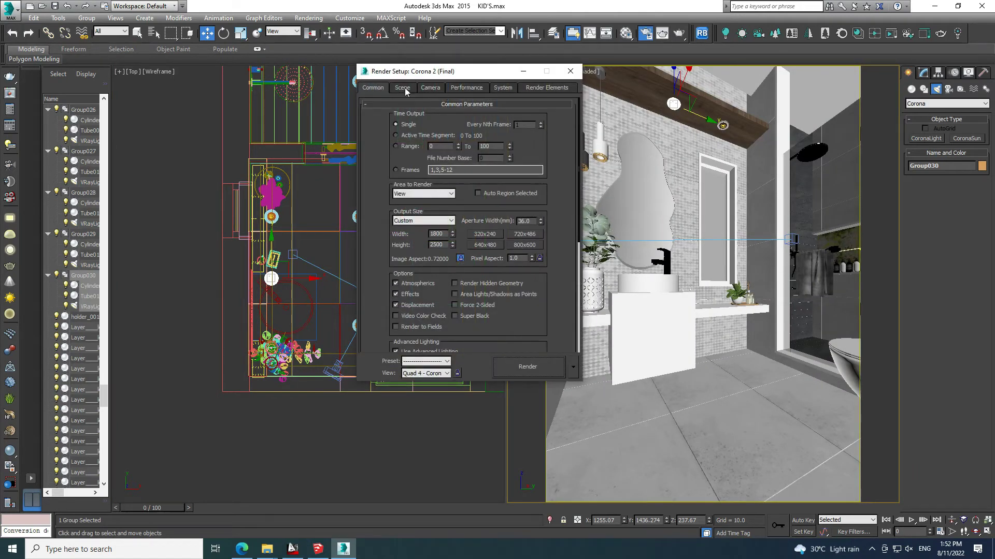
{"action": "left_click", "coordinate": [402, 88]}
{"action": "left_click", "coordinate": [540, 115]}
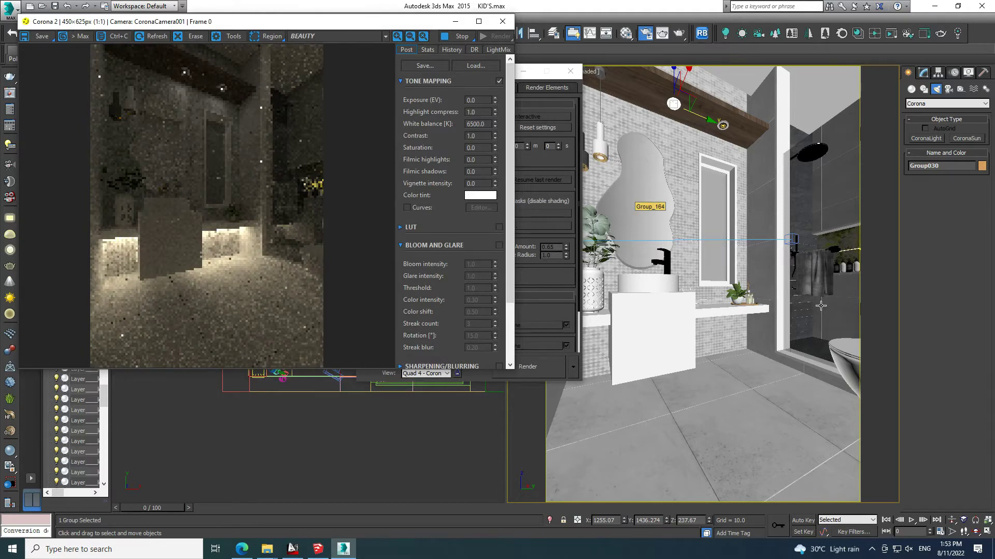
{"action": "scroll", "coordinate": [241, 222], "scroll_direction": "up", "scroll_amount": 1}
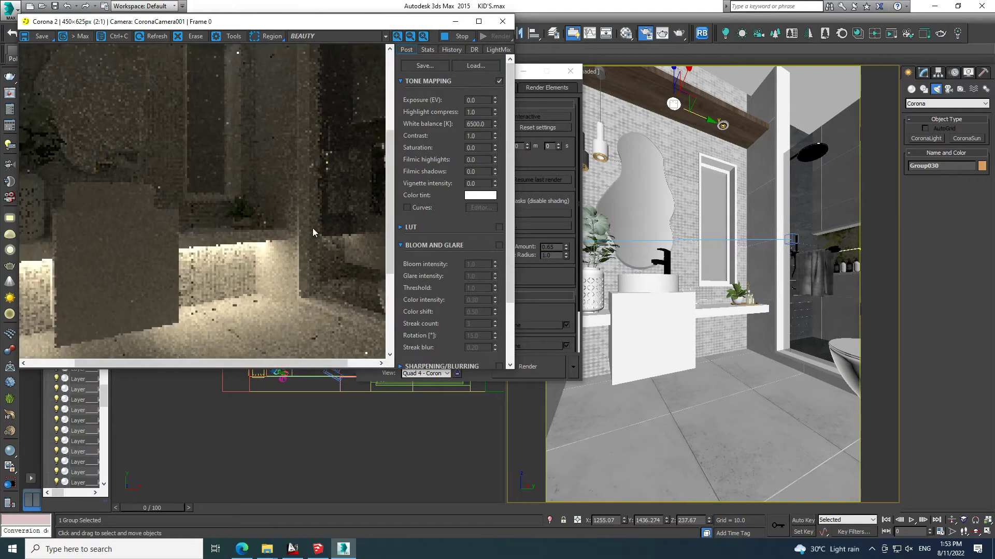
{"action": "scroll", "coordinate": [321, 231], "scroll_direction": "down", "scroll_amount": 1}
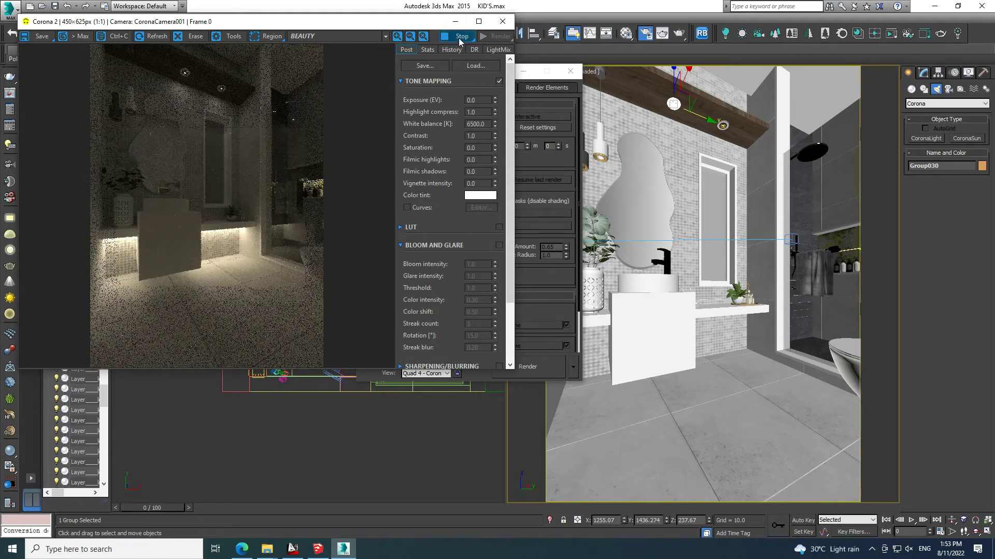
{"action": "left_click", "coordinate": [502, 22]}
{"action": "left_click", "coordinate": [570, 71]}
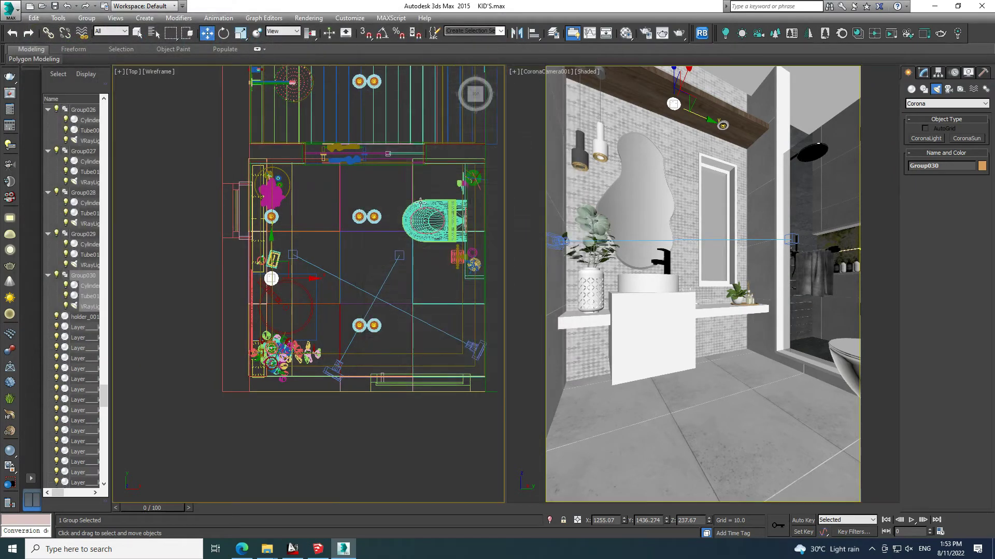
- In Front view, move CoronaLight003 higher on the wall, then deselect it
{"action": "scroll", "coordinate": [337, 150], "scroll_direction": "up", "scroll_amount": 2}
{"action": "scroll", "coordinate": [306, 124], "scroll_direction": "up", "scroll_amount": 2}
{"action": "scroll", "coordinate": [298, 165], "scroll_direction": "up", "scroll_amount": 6}
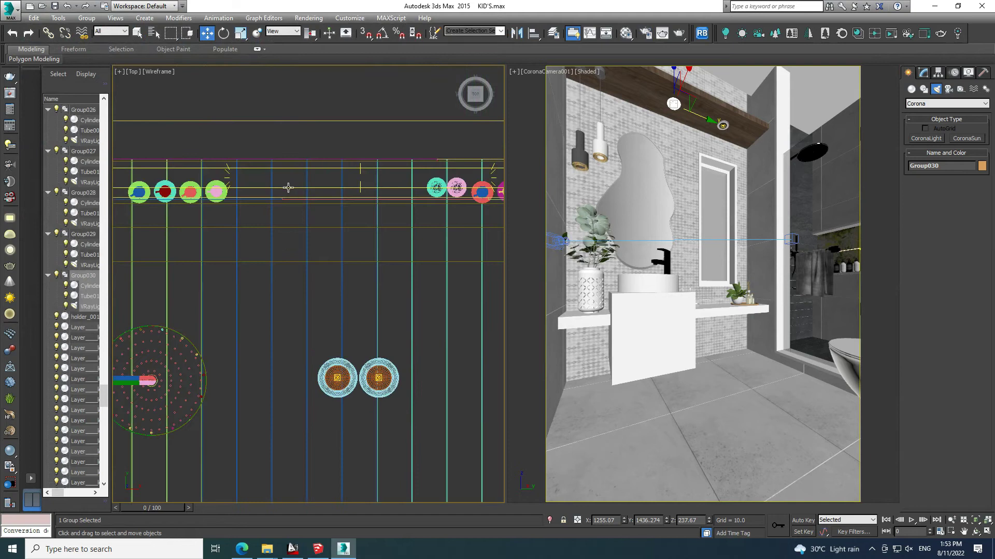
{"action": "left_click", "coordinate": [288, 187]}
{"action": "scroll", "coordinate": [411, 199], "scroll_direction": "down", "scroll_amount": 3}
{"action": "key", "text": "f"}
{"action": "scroll", "coordinate": [353, 256], "scroll_direction": "down", "scroll_amount": 3}
{"action": "scroll", "coordinate": [393, 306], "scroll_direction": "up", "scroll_amount": 2}
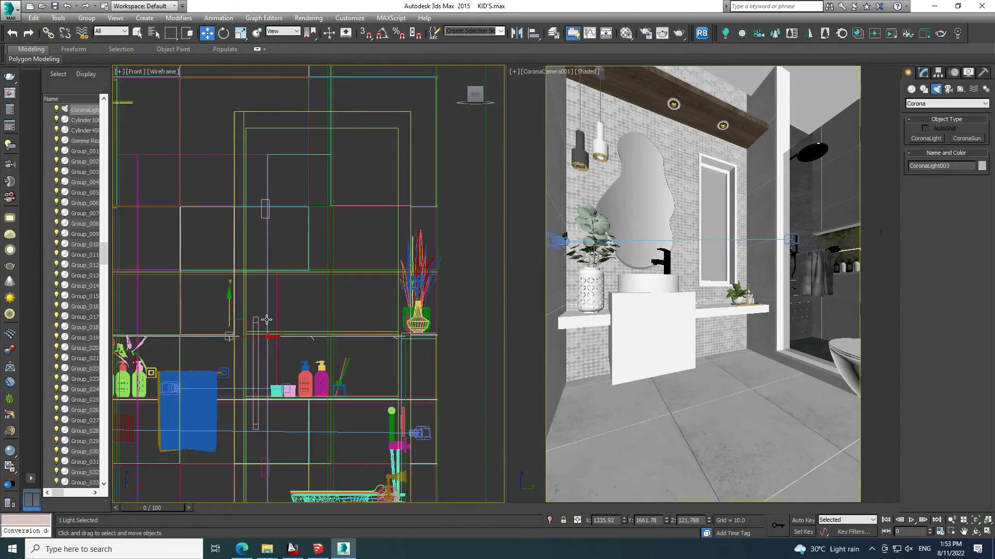
{"action": "left_click_drag", "start_coordinate": [229, 311], "coordinate": [236, 251]}
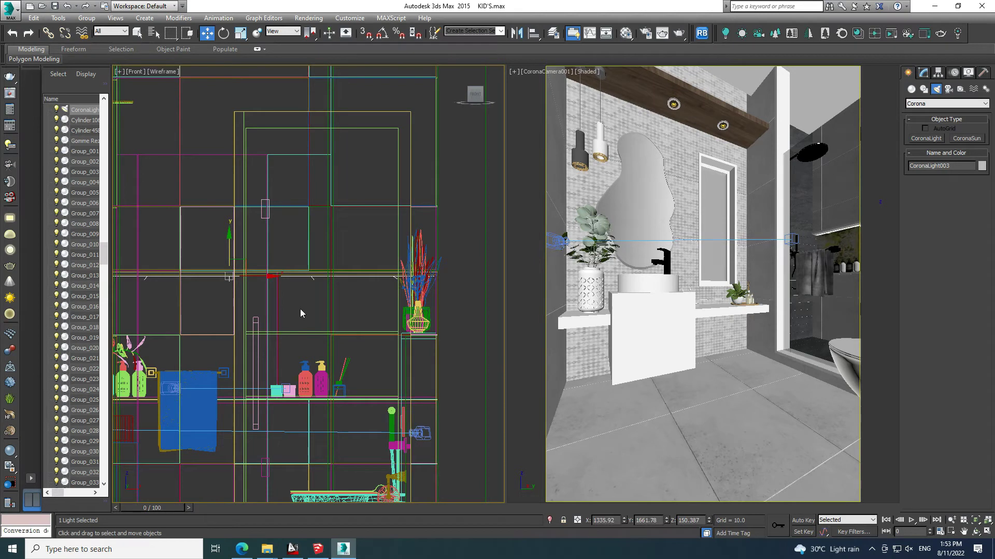
{"action": "scroll", "coordinate": [299, 311], "scroll_direction": "down", "scroll_amount": 3}
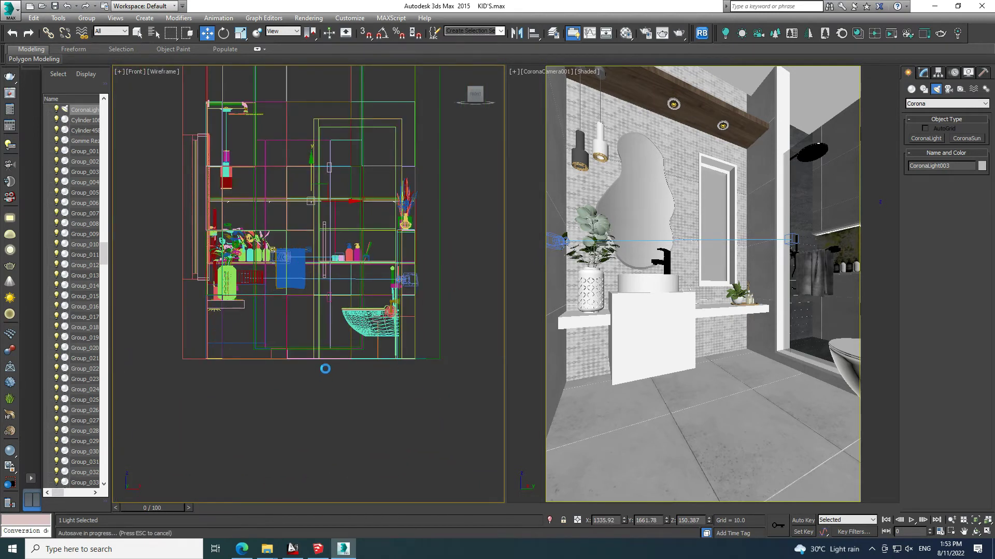
{"action": "left_click", "coordinate": [327, 373]}
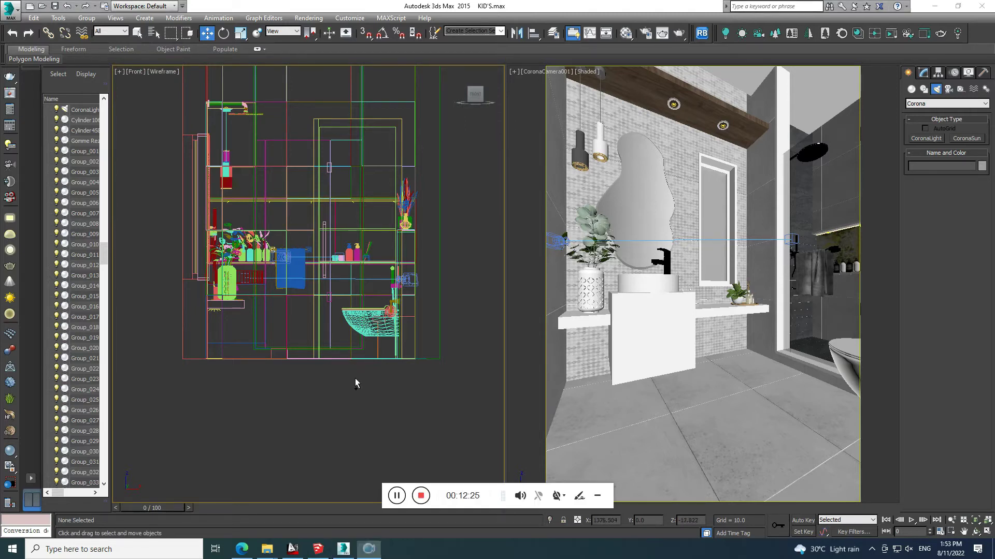
- Return the left viewport to the top plan and centre the bathroom floor plan
{"action": "scroll", "coordinate": [355, 381], "scroll_direction": "down", "scroll_amount": 3}
{"action": "scroll", "coordinate": [360, 344], "scroll_direction": "up", "scroll_amount": 2}
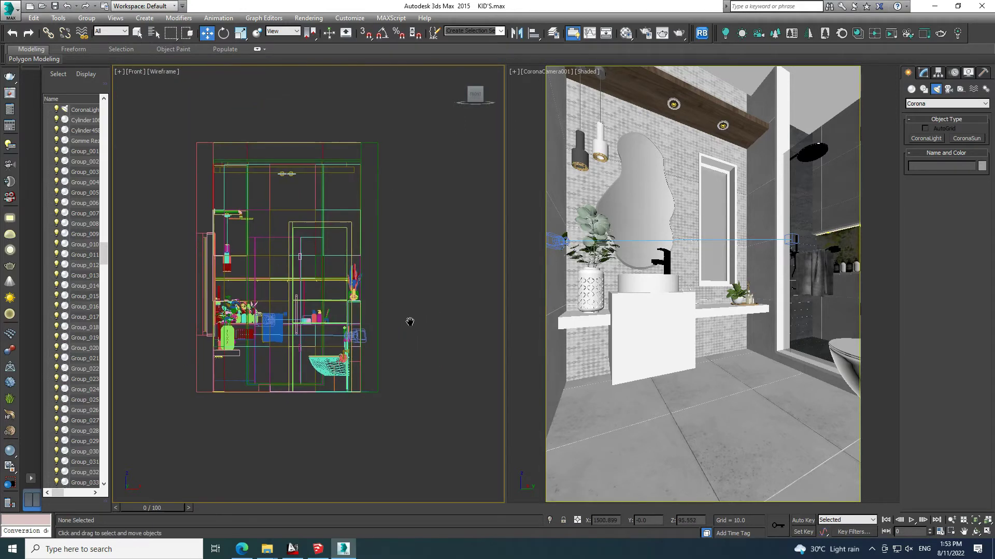
{"action": "key", "text": "t"}
{"action": "scroll", "coordinate": [322, 213], "scroll_direction": "down", "scroll_amount": 2}
{"action": "middle_click_drag", "start_coordinate": [322, 214], "coordinate": [320, 210]}
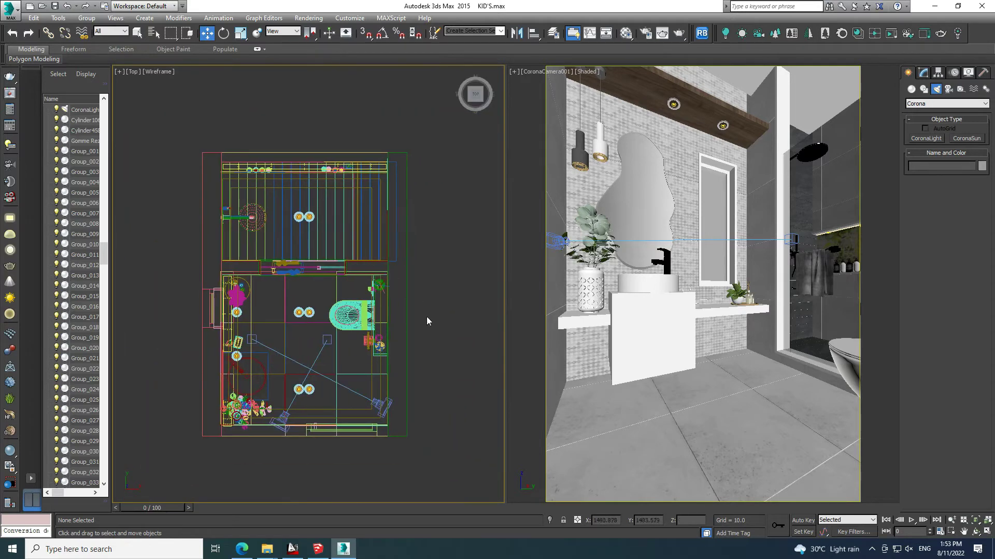
{"action": "middle_click_drag", "start_coordinate": [427, 316], "coordinate": [423, 286]}
{"action": "middle_click_drag", "start_coordinate": [350, 195], "coordinate": [363, 184]}
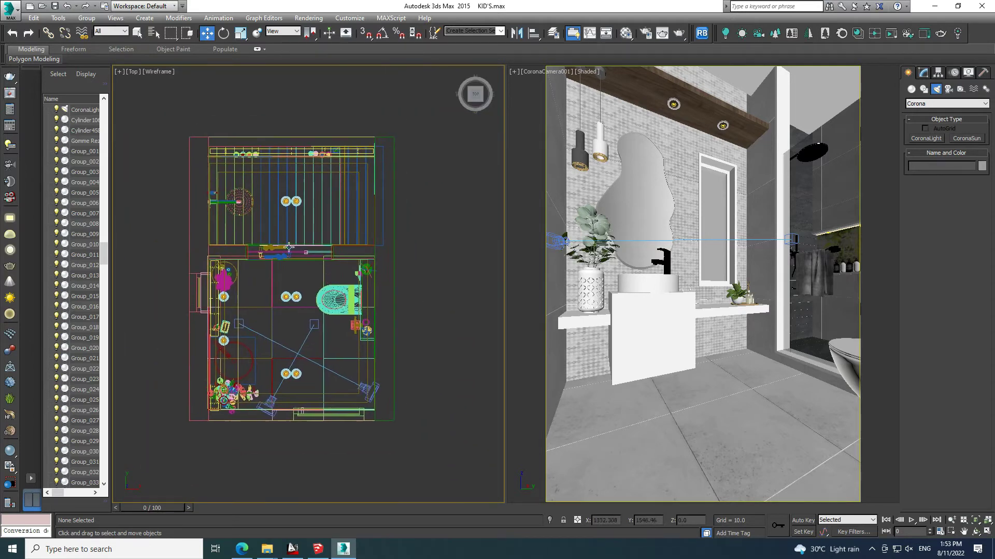
- Draw a disk-shaped Corona light over the round ceiling fixture
{"action": "left_click", "coordinate": [925, 74]}
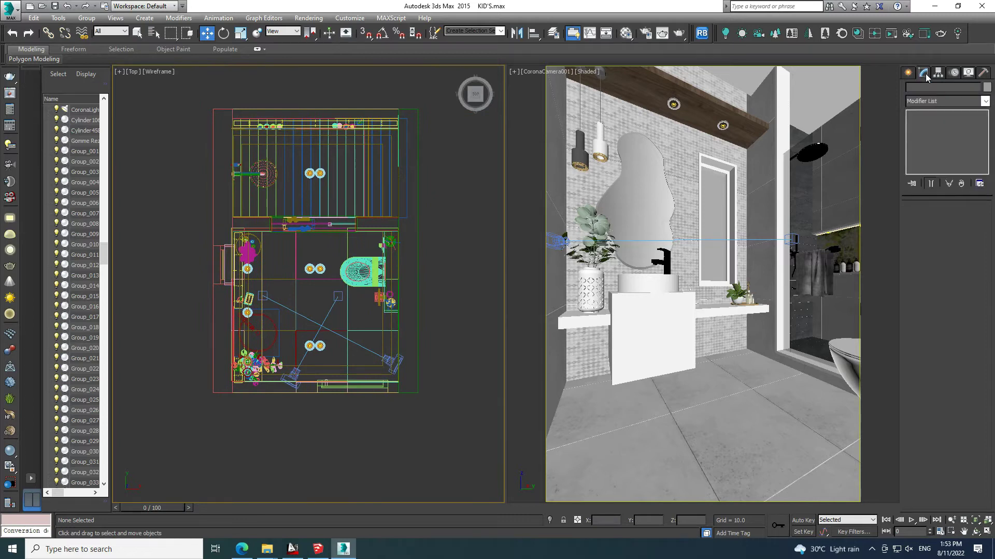
{"action": "left_click", "coordinate": [926, 138]}
{"action": "left_click", "coordinate": [940, 282]}
{"action": "scroll", "coordinate": [255, 284], "scroll_direction": "up", "scroll_amount": 5}
{"action": "scroll", "coordinate": [264, 256], "scroll_direction": "up", "scroll_amount": 3}
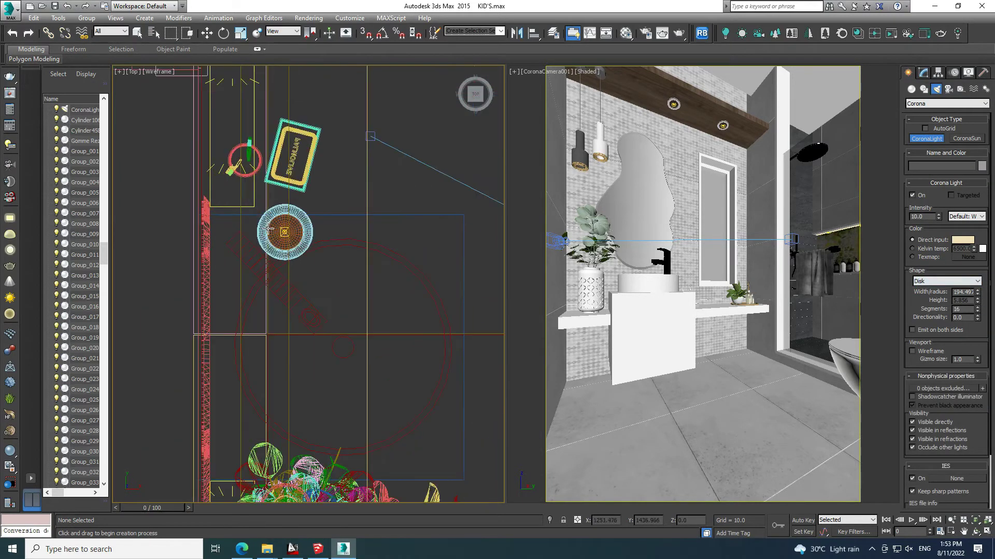
{"action": "left_click_drag", "start_coordinate": [284, 233], "coordinate": [298, 246]}
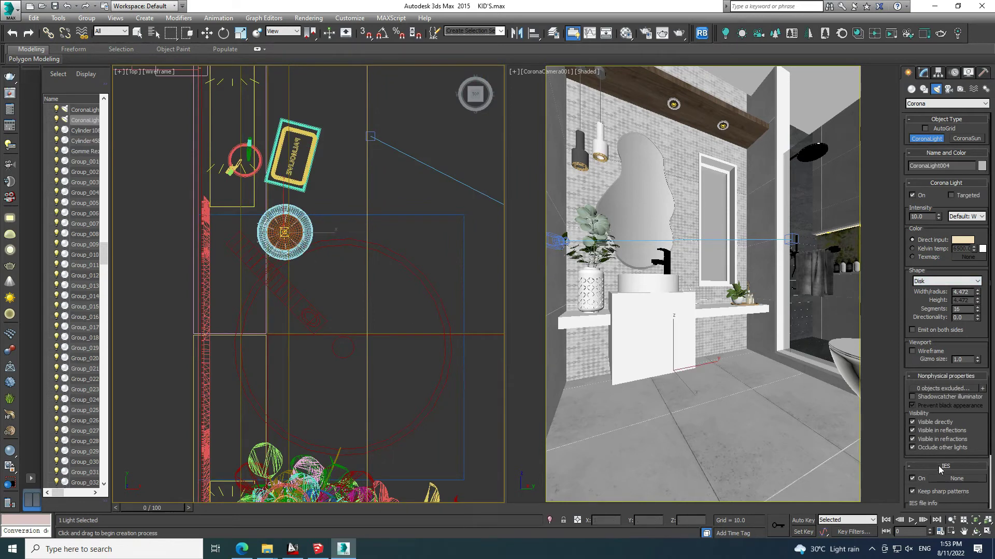
{"action": "scroll", "coordinate": [948, 415], "scroll_direction": "down", "scroll_amount": 3}
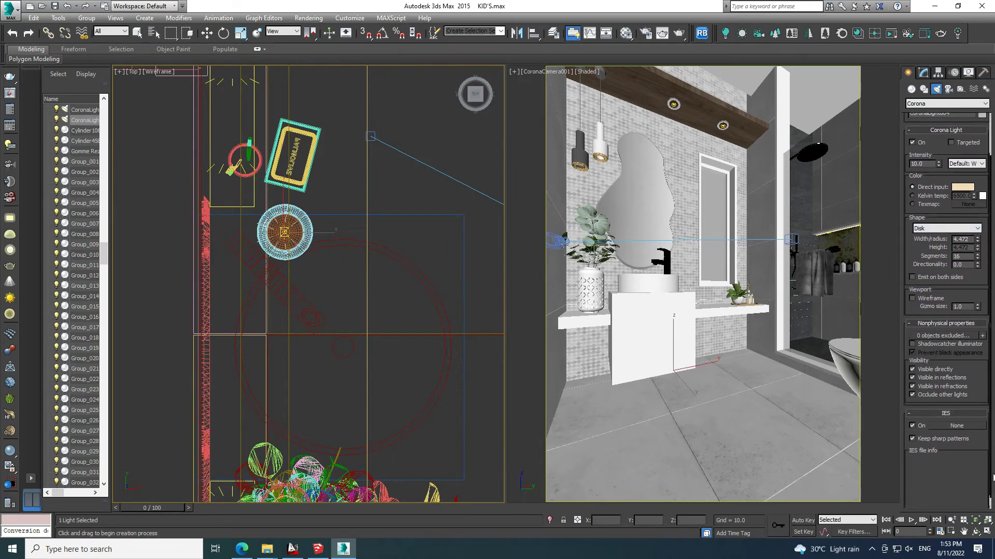
- Load the 1.IES profile from the Best IES 3 folder onto the disk light
{"action": "left_click", "coordinate": [966, 424]}
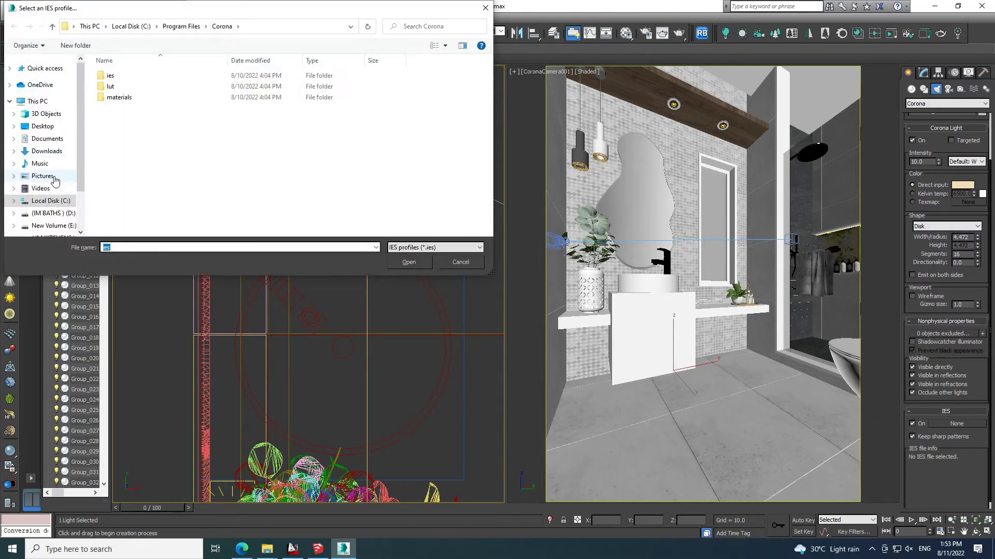
{"action": "scroll", "coordinate": [52, 191], "scroll_direction": "down", "scroll_amount": 2}
{"action": "left_click", "coordinate": [51, 200]}
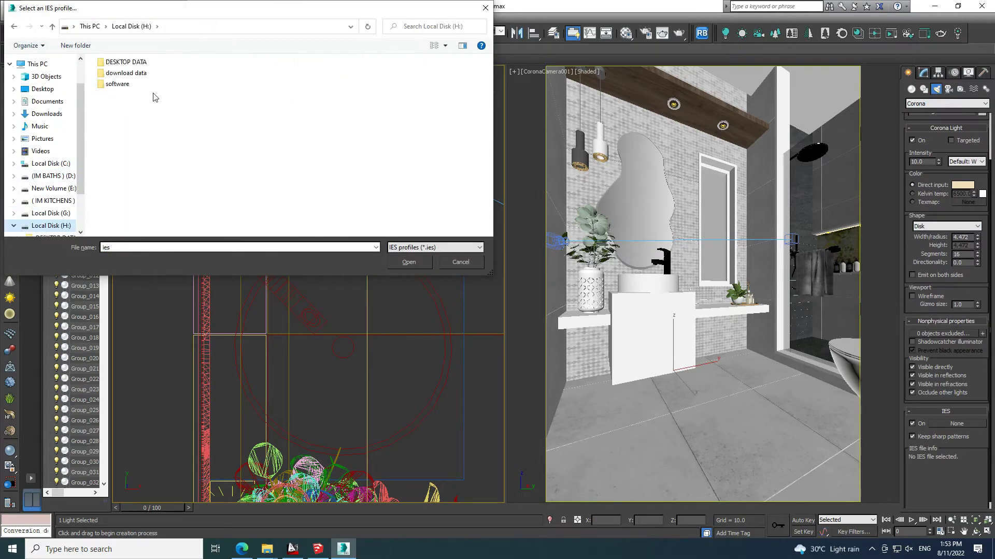
{"action": "double_click", "coordinate": [126, 84]}
{"action": "left_click", "coordinate": [145, 80]}
{"action": "double_click", "coordinate": [145, 78]}
{"action": "double_click", "coordinate": [140, 95]}
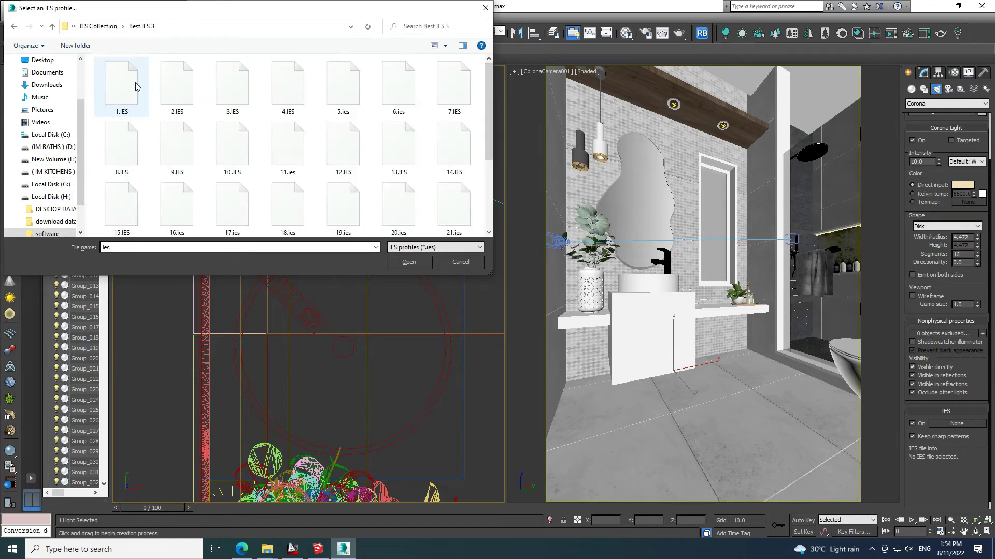
{"action": "left_click", "coordinate": [130, 86]}
{"action": "left_click", "coordinate": [412, 263]}
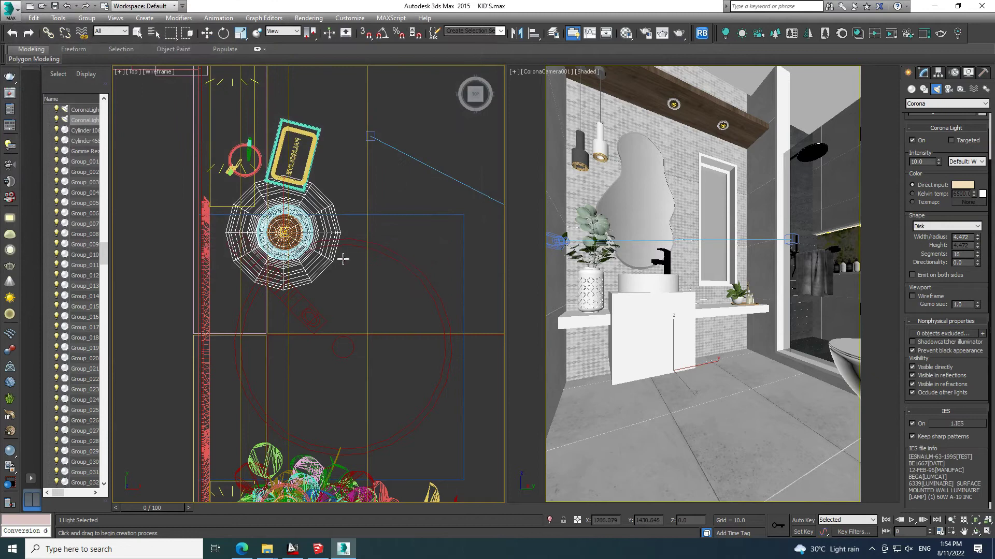
- Scale the disk light to 38% and lift it up to the ceiling
{"action": "middle_click_drag", "start_coordinate": [343, 259], "coordinate": [371, 245]}
{"action": "right_click", "coordinate": [314, 222]}
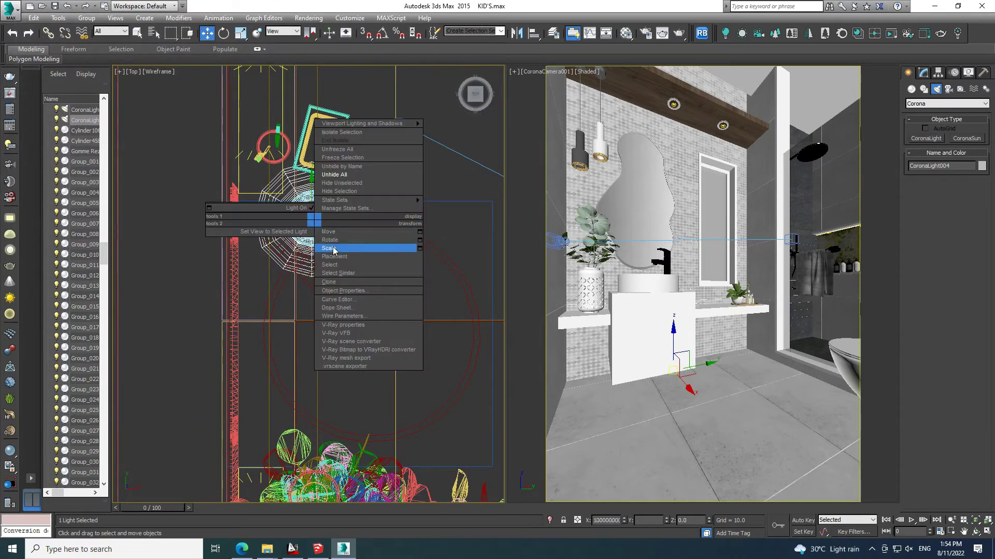
{"action": "left_click", "coordinate": [333, 249]}
{"action": "left_click_drag", "start_coordinate": [314, 215], "coordinate": [301, 301]}
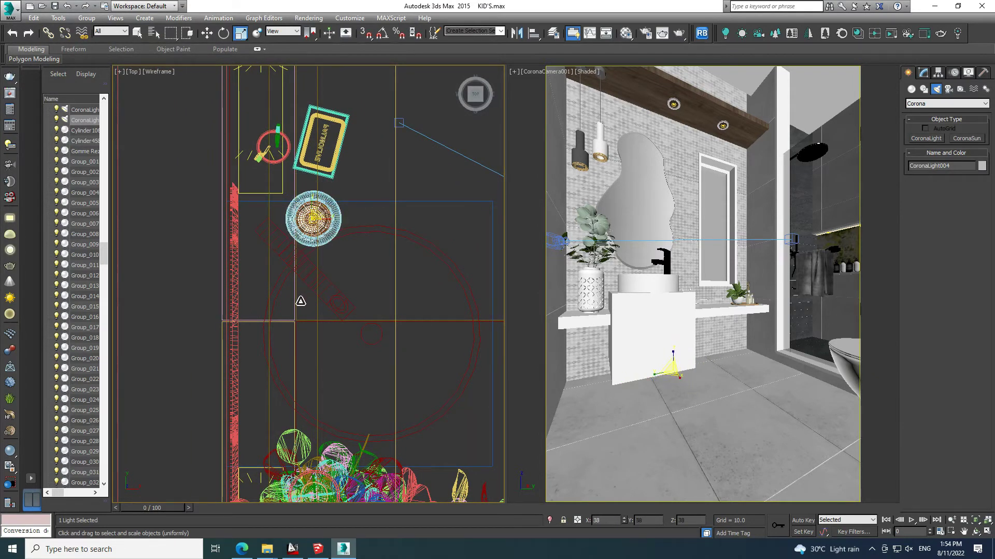
{"action": "scroll", "coordinate": [300, 301], "scroll_direction": "down", "scroll_amount": 5}
{"action": "key", "text": "f"}
{"action": "scroll", "coordinate": [237, 320], "scroll_direction": "up", "scroll_amount": 4}
{"action": "right_click", "coordinate": [237, 319]}
{"action": "left_click", "coordinate": [249, 326]}
{"action": "left_click_drag", "start_coordinate": [232, 325], "coordinate": [237, 80]}
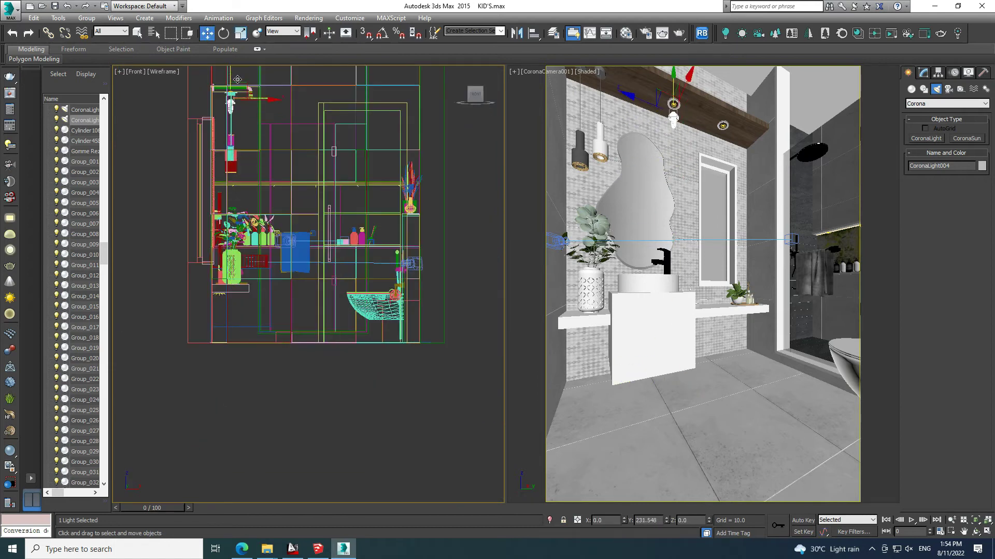
{"action": "scroll", "coordinate": [237, 80], "scroll_direction": "up", "scroll_amount": 8}
{"action": "middle_click_drag", "start_coordinate": [238, 80], "coordinate": [258, 162]}
{"action": "mouse_move", "coordinate": [261, 226]}
{"action": "left_mouse_down"}
{"action": "mouse_move", "coordinate": [260, 194]}
{"action": "mouse_move", "coordinate": [261, 203]}
{"action": "left_mouse_up"}
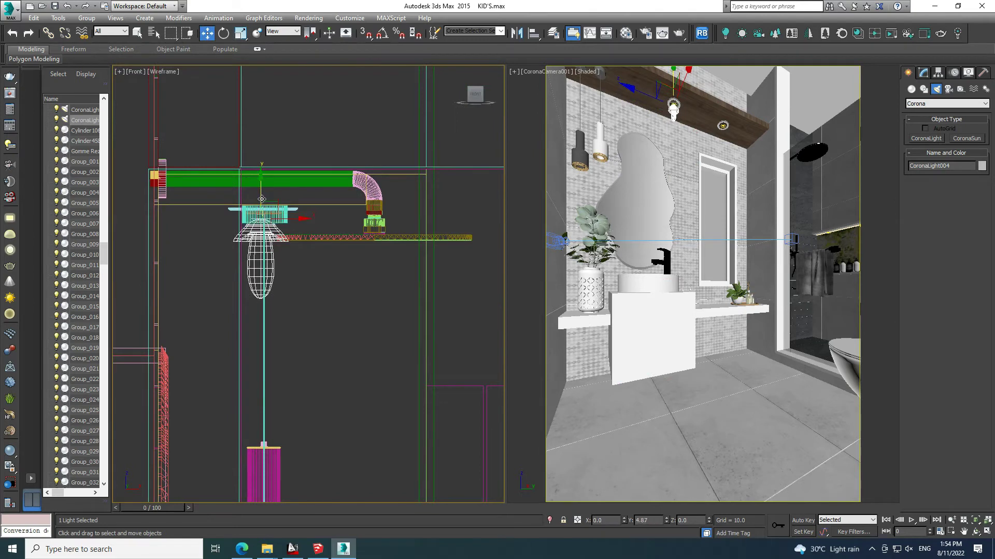
- Dim the disk light by entering a new intensity value
{"action": "left_click", "coordinate": [923, 77]}
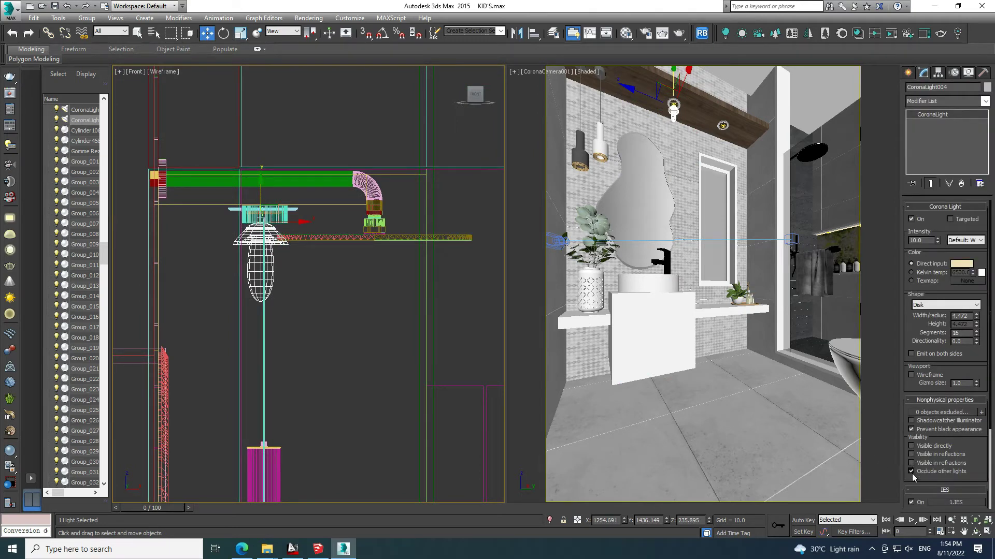
{"action": "middle_click_drag", "start_coordinate": [387, 319], "coordinate": [368, 323]}
{"action": "key", "text": "t"}
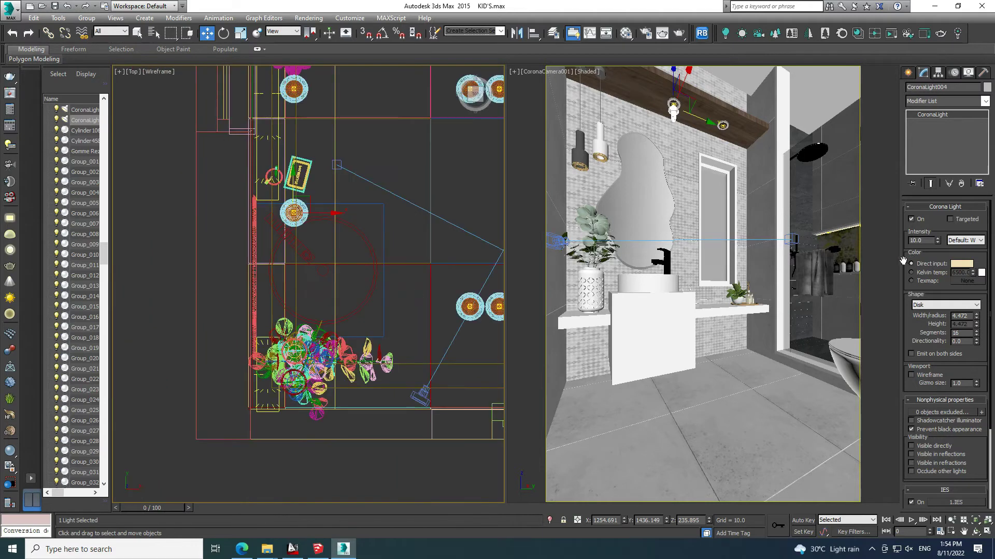
{"action": "double_click", "coordinate": [925, 241]}
{"action": "type", "text": "6"}
- Shift-clone another ceiling downlight as an independent copy, CoronaLight005
{"action": "middle_click_drag", "start_coordinate": [381, 184], "coordinate": [380, 276]}
{"action": "left_click", "coordinate": [291, 176]}
{"action": "left_click_drag", "start_coordinate": [292, 172], "coordinate": [293, 167], "text": "shift"}
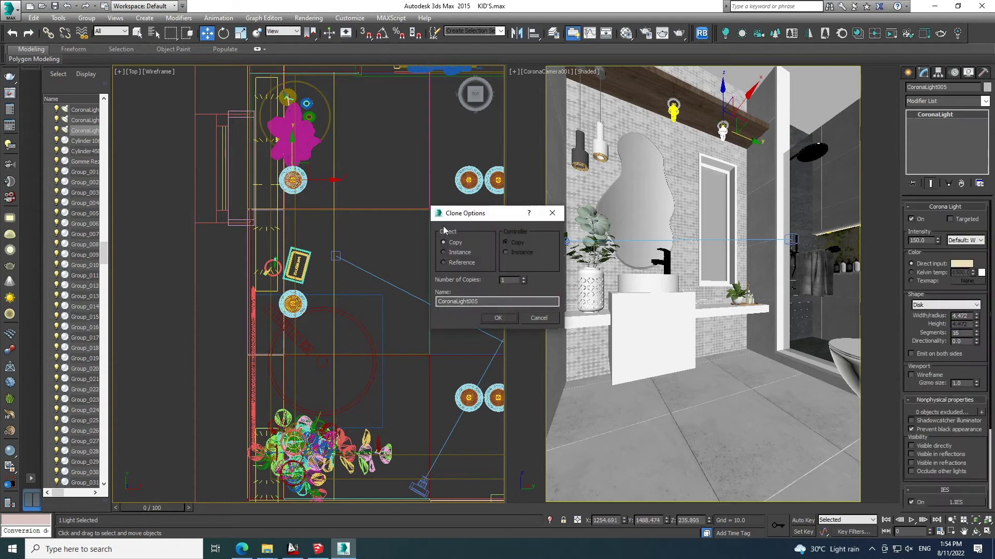
{"action": "left_click", "coordinate": [487, 318]}
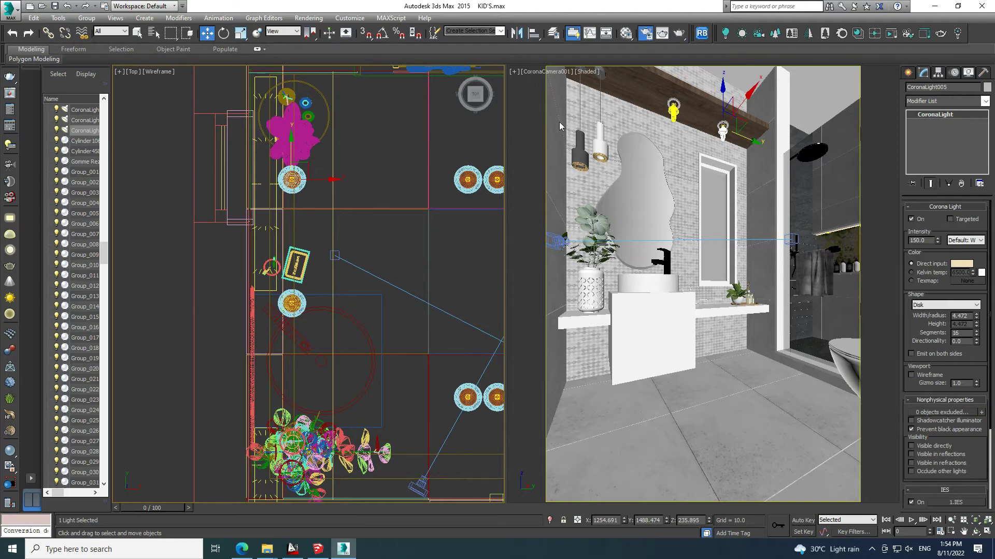
{"action": "key", "text": "F10"}
{"action": "left_click", "coordinate": [527, 115]}
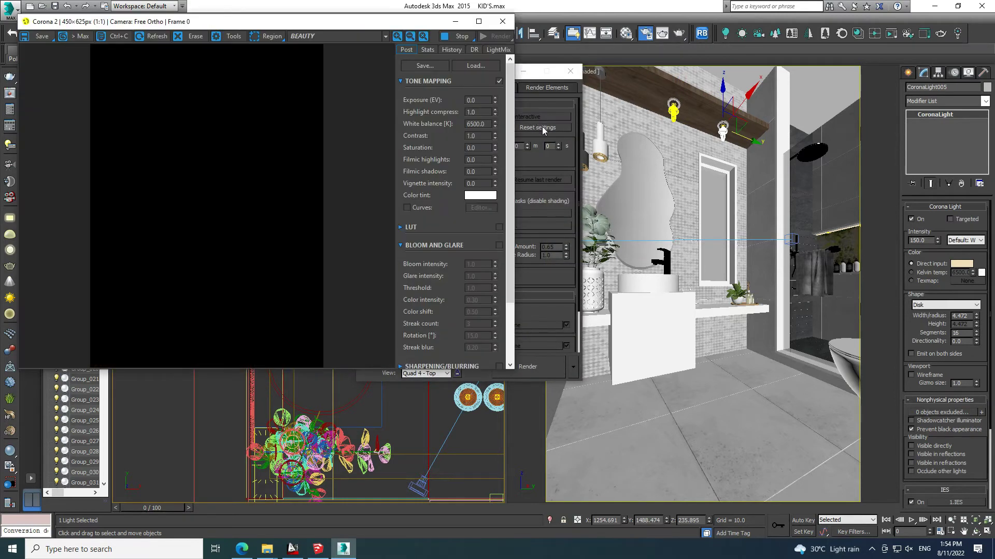
{"action": "left_click", "coordinate": [460, 36]}
{"action": "left_click", "coordinate": [523, 118]}
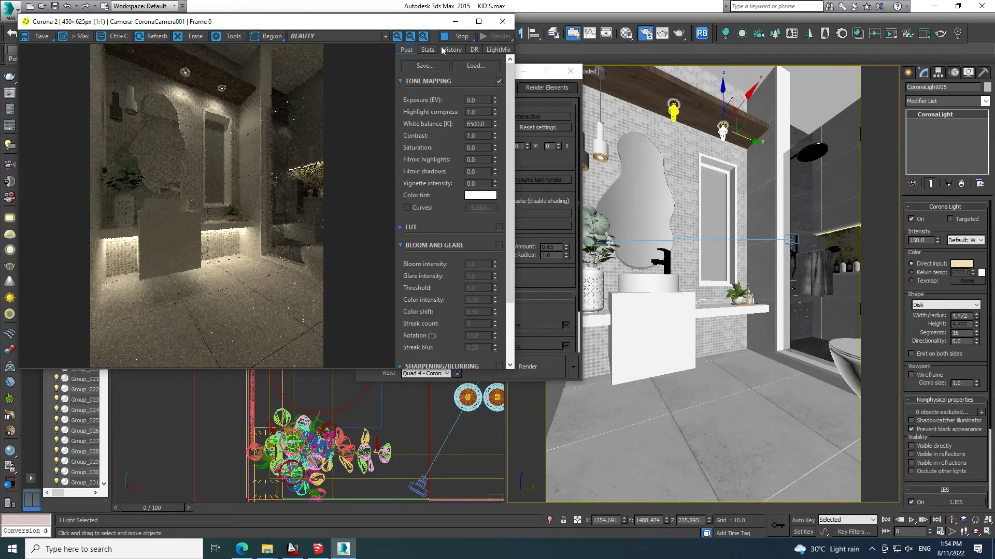
{"action": "left_click", "coordinate": [502, 21]}
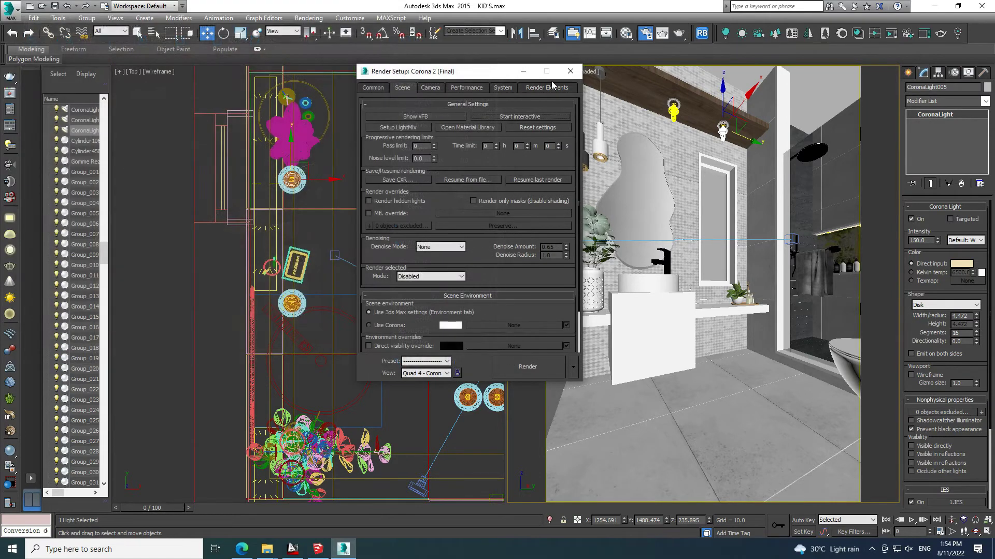
- Draw a sphere-shaped Corona light over the pendant in the plan view
{"action": "left_click", "coordinate": [908, 73]}
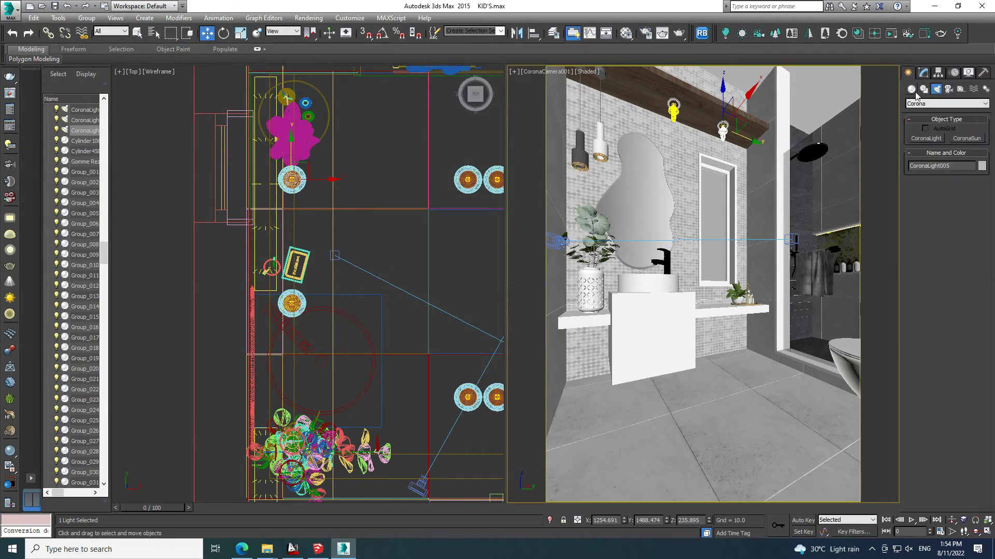
{"action": "left_click", "coordinate": [925, 138]}
{"action": "left_click", "coordinate": [932, 282]}
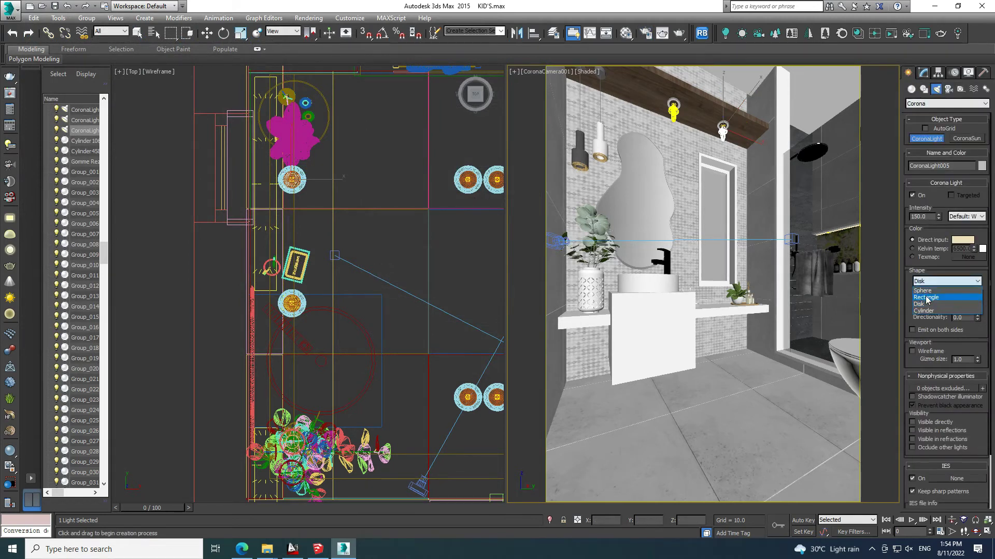
{"action": "left_click", "coordinate": [922, 290]}
{"action": "middle_click_drag", "start_coordinate": [406, 249], "coordinate": [441, 172]}
{"action": "scroll", "coordinate": [309, 351], "scroll_direction": "up", "scroll_amount": 2}
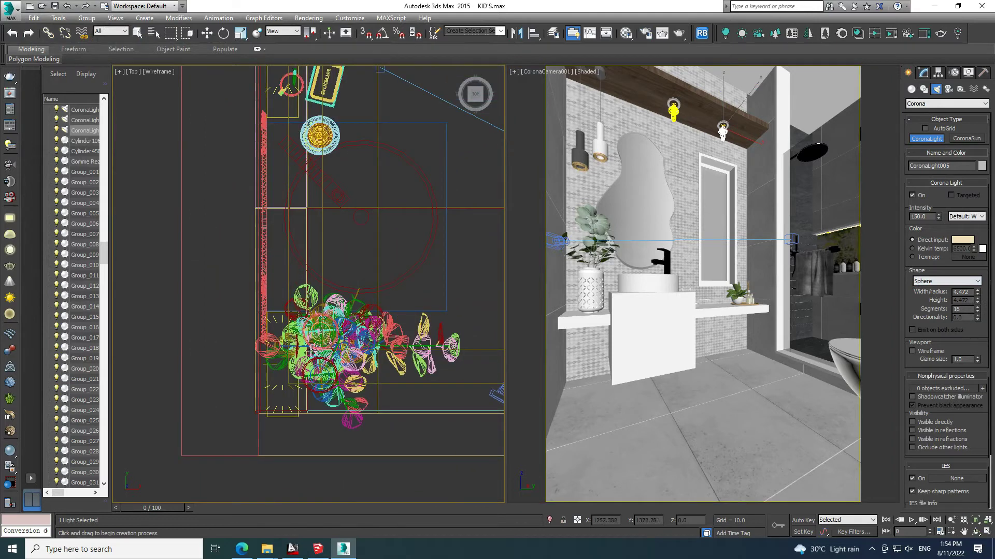
{"action": "middle_click_drag", "start_coordinate": [309, 351], "coordinate": [326, 283]}
{"action": "scroll", "coordinate": [326, 283], "scroll_direction": "up", "scroll_amount": 2}
{"action": "left_click_drag", "start_coordinate": [321, 251], "coordinate": [324, 253]}
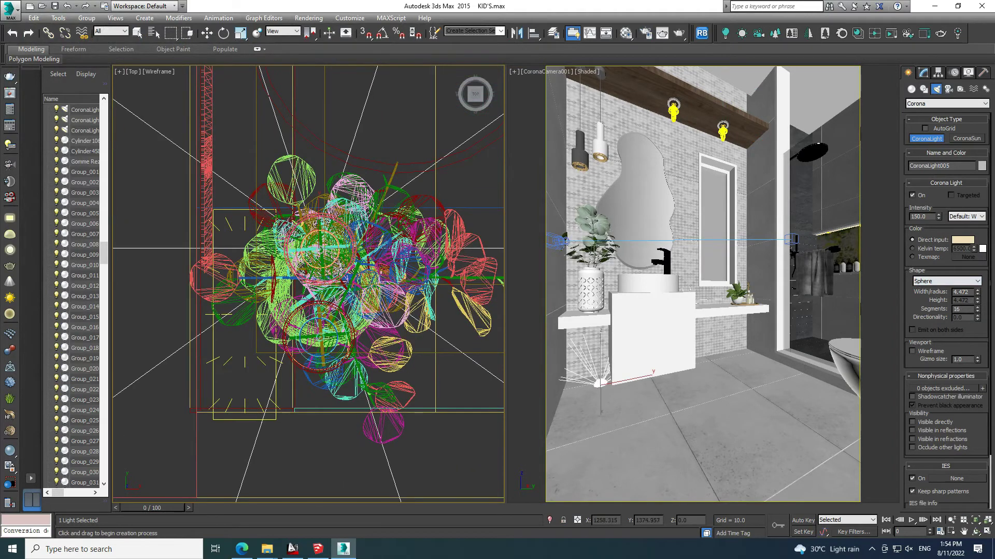
- Raise the sphere light up inside the pendant lamp in the front view
{"action": "key", "text": "f"}
{"action": "scroll", "coordinate": [359, 221], "scroll_direction": "down", "scroll_amount": 3}
{"action": "middle_click_drag", "start_coordinate": [359, 221], "coordinate": [359, 124]}
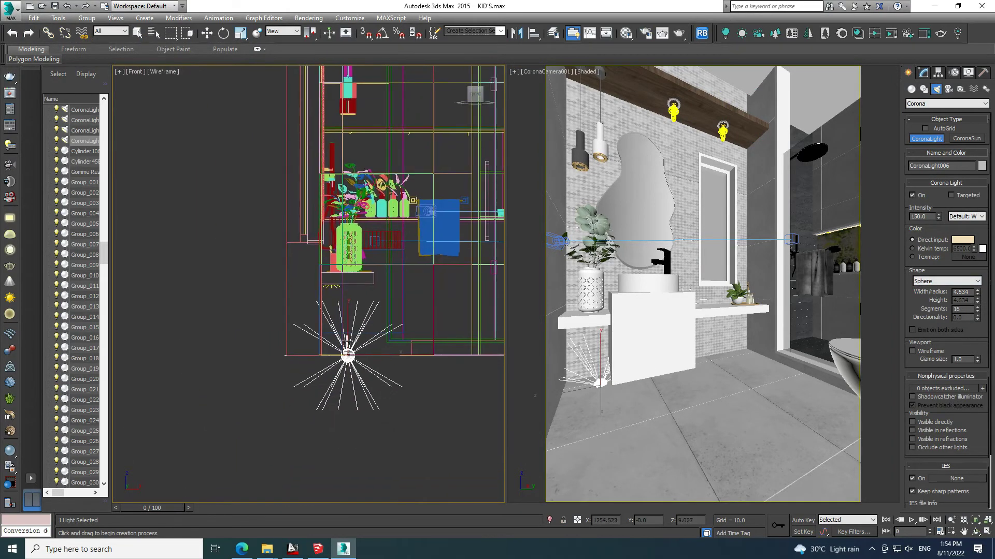
{"action": "key", "text": "w"}
{"action": "left_click_drag", "start_coordinate": [359, 124], "coordinate": [358, 98]}
{"action": "scroll", "coordinate": [347, 135], "scroll_direction": "up", "scroll_amount": 5}
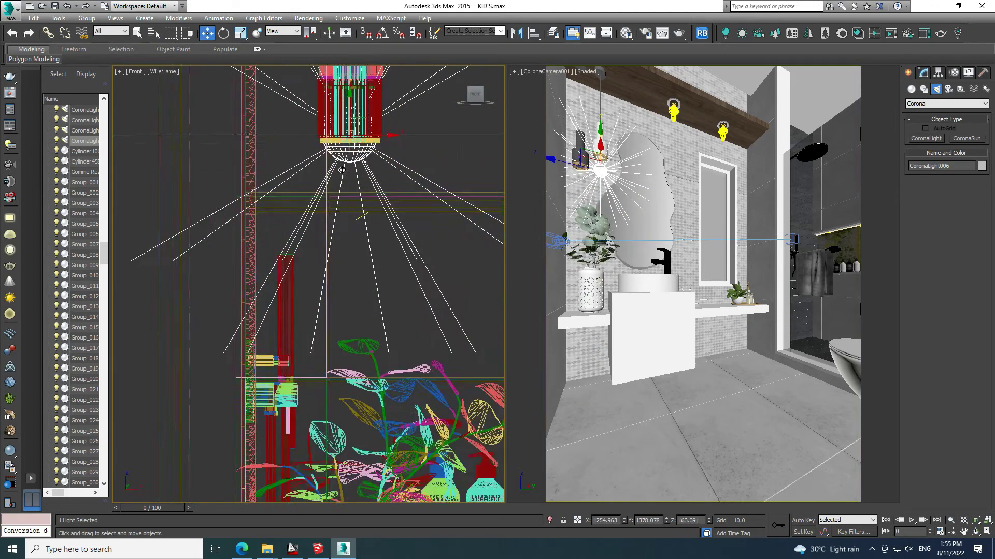
{"action": "scroll", "coordinate": [334, 223], "scroll_direction": "up", "scroll_amount": 2}
{"action": "left_click_drag", "start_coordinate": [332, 220], "coordinate": [336, 132]}
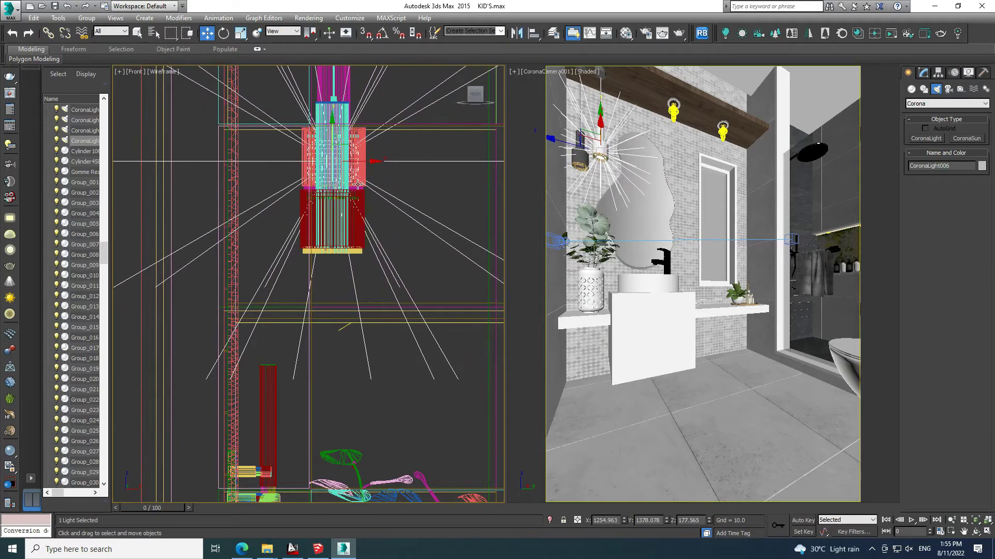
- Set the sphere light's intensity to 60
{"action": "key", "text": "t"}
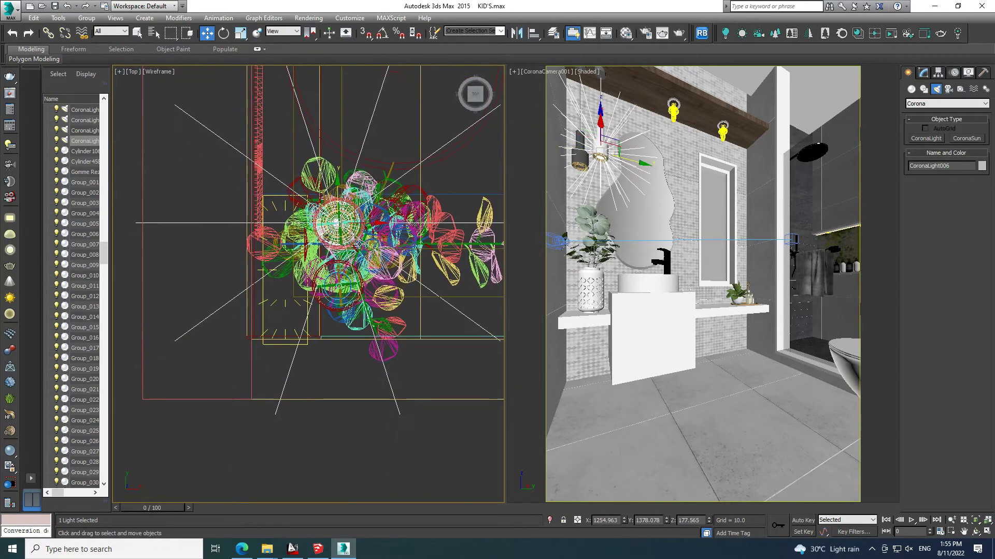
{"action": "left_click", "coordinate": [922, 72]}
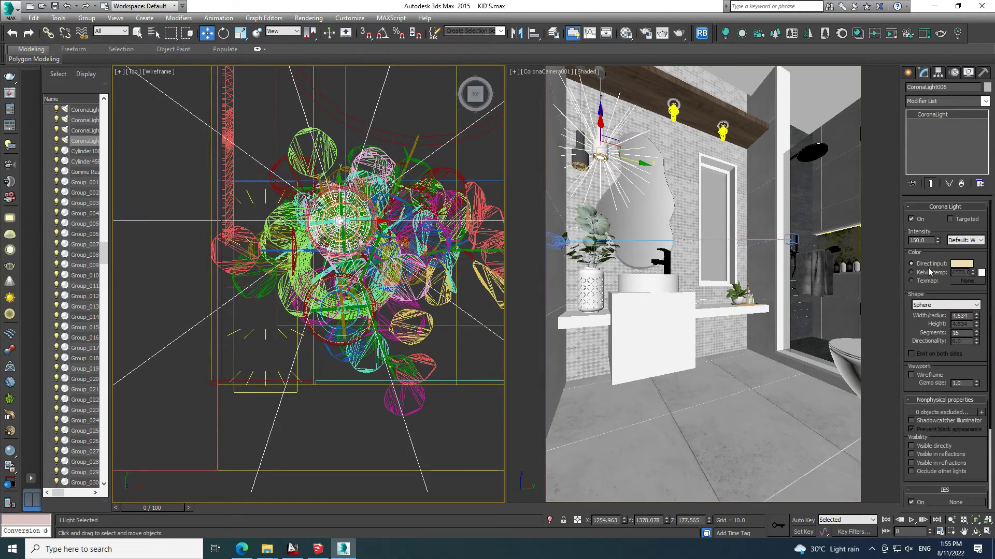
{"action": "type", "text": "60"}
{"action": "key", "text": "Return"}
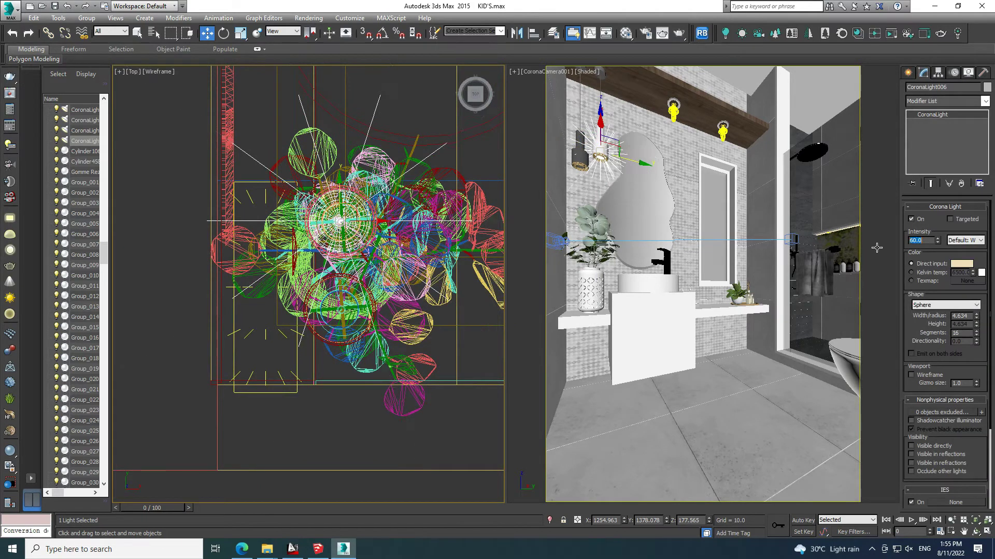
- Place an instanced copy of the light in the second pendant, then deselect it
{"action": "middle_click_drag", "start_coordinate": [307, 289], "coordinate": [322, 251]}
{"action": "left_click_drag", "start_coordinate": [344, 171], "coordinate": [344, 263], "text": "shift"}
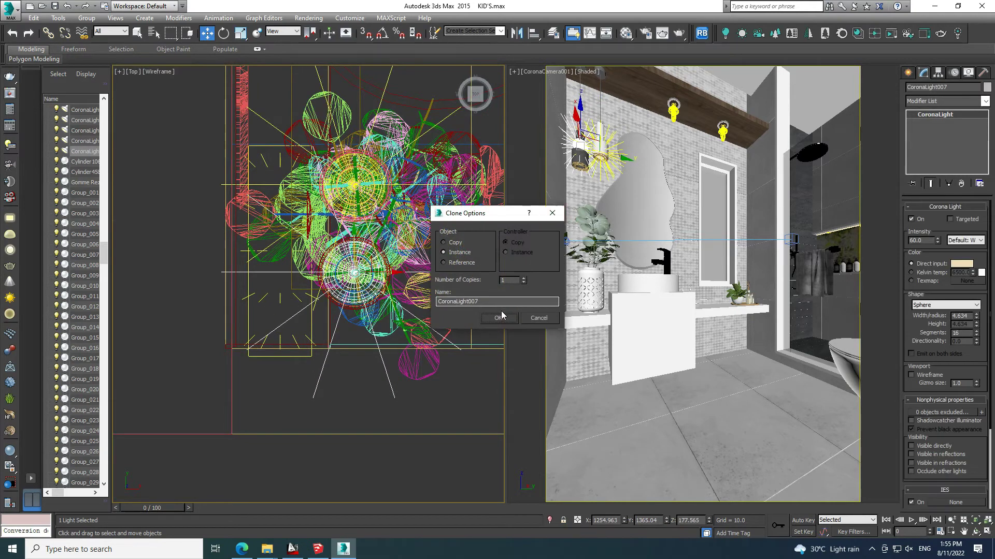
{"action": "left_click", "coordinate": [498, 318]}
{"action": "left_click", "coordinate": [581, 128]}
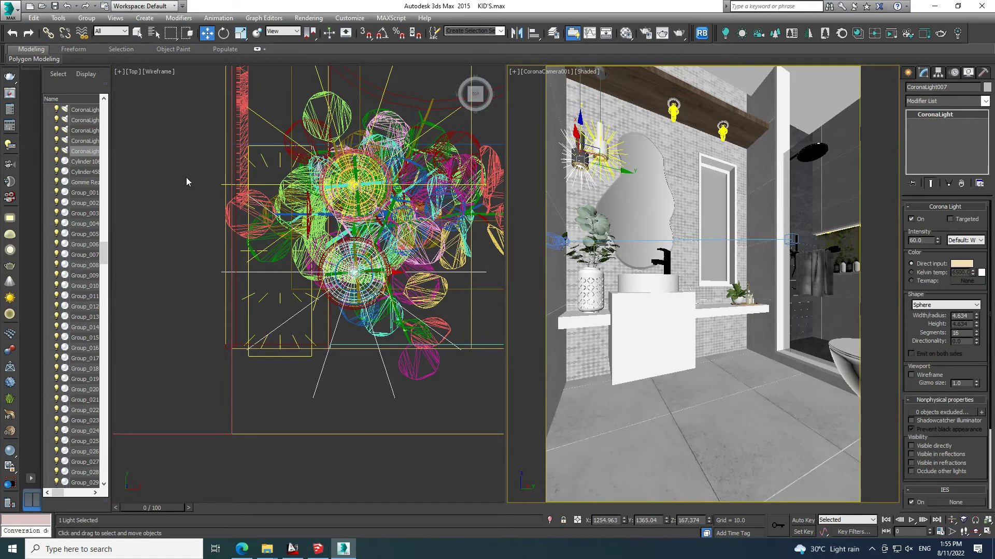
{"action": "left_click", "coordinate": [421, 290]}
{"action": "mouse_move", "coordinate": [420, 290]}
{"action": "middle_mouse_down"}
{"action": "mouse_move", "coordinate": [346, 307]}
{"action": "mouse_move", "coordinate": [339, 334]}
{"action": "middle_mouse_up"}
{"action": "scroll", "coordinate": [360, 372], "scroll_direction": "down", "scroll_amount": 4}
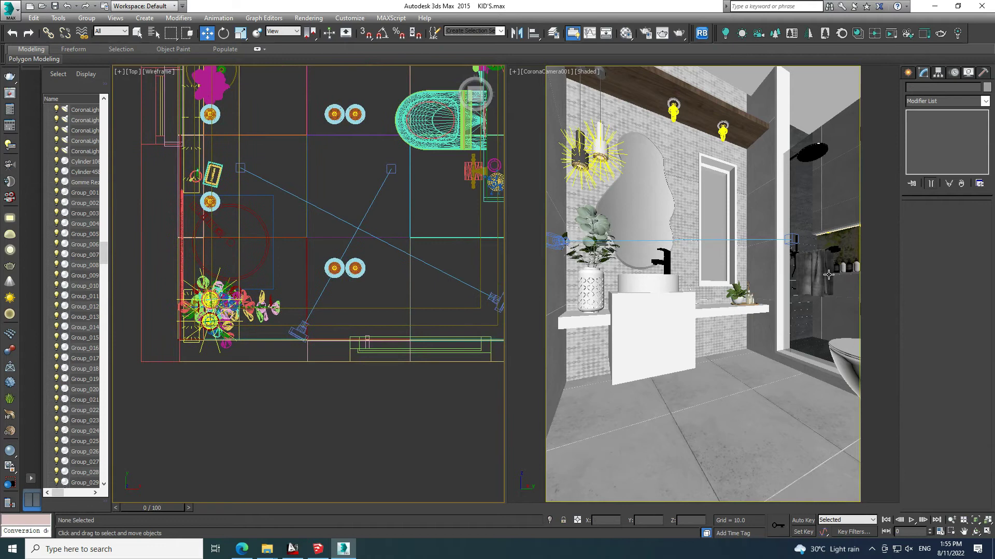
- Run an interactive Corona test render with the pendant lights, then close the frame buffer
{"action": "left_click", "coordinate": [646, 35]}
{"action": "left_click", "coordinate": [540, 115]}
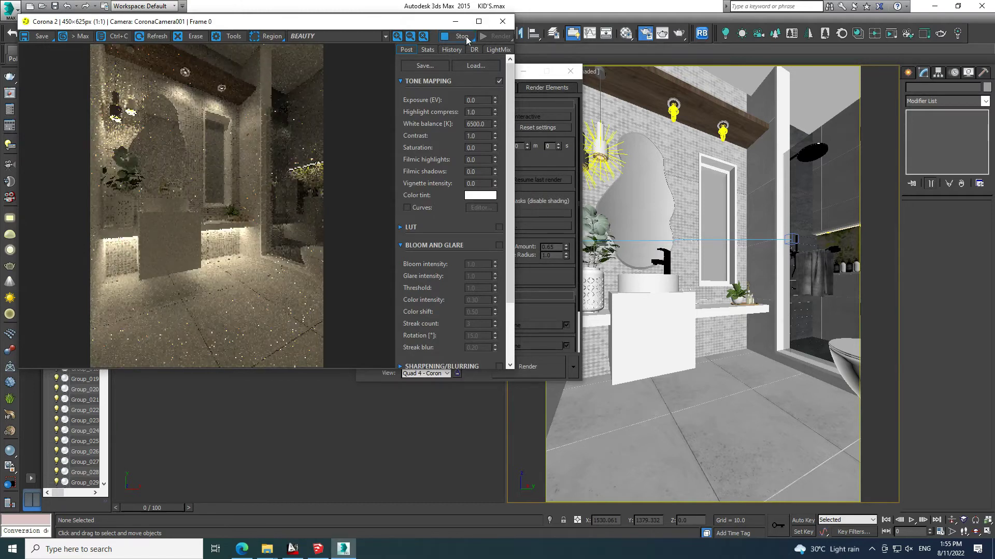
{"action": "left_click", "coordinate": [502, 22]}
{"action": "scroll", "coordinate": [344, 210], "scroll_direction": "down", "scroll_amount": 4}
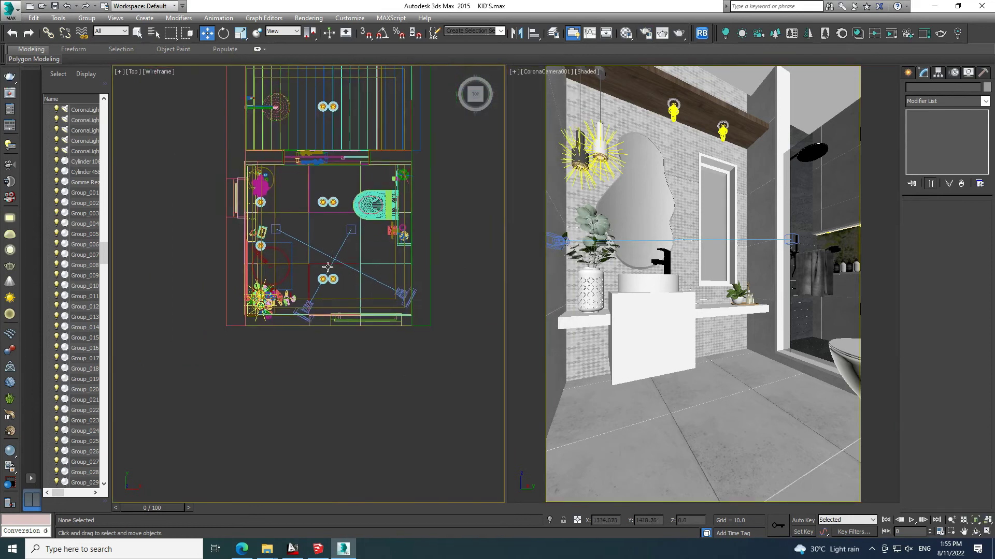
{"action": "scroll", "coordinate": [309, 341], "scroll_direction": "up", "scroll_amount": 6}
- Hide everything except the room walls group Group_203
{"action": "left_click", "coordinate": [355, 239]}
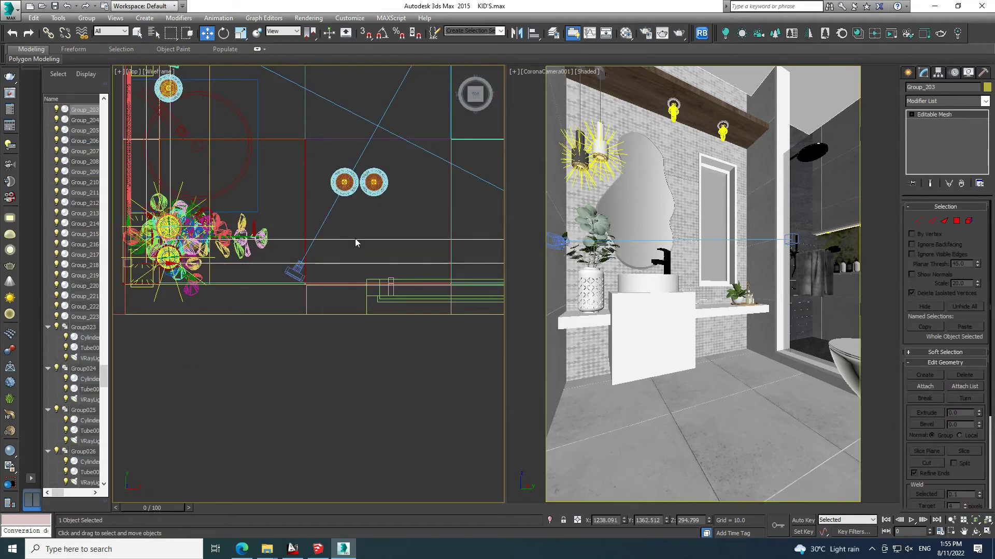
{"action": "right_click", "coordinate": [354, 237]}
{"action": "left_click", "coordinate": [384, 199]}
{"action": "scroll", "coordinate": [327, 316], "scroll_direction": "down", "scroll_amount": 5}
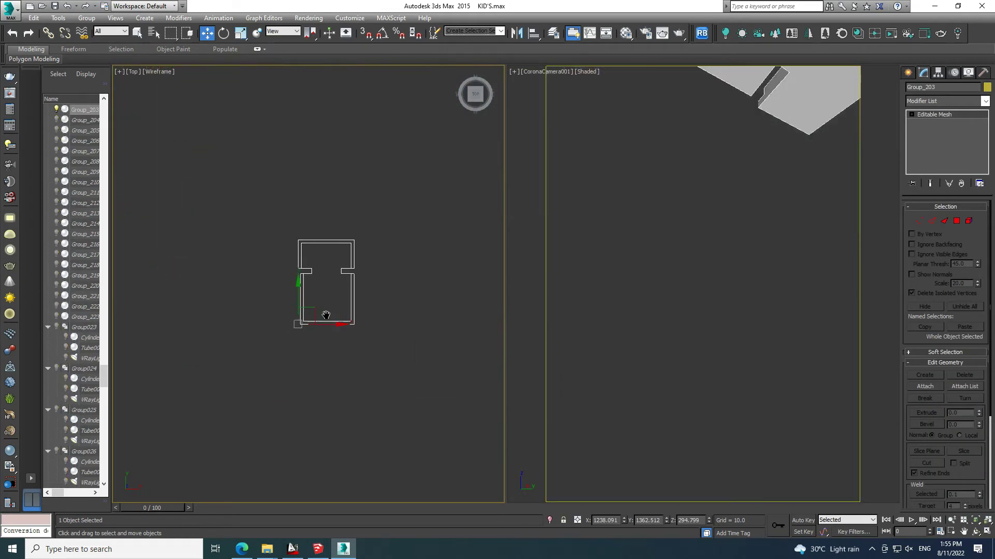
{"action": "scroll", "coordinate": [327, 316], "scroll_direction": "up", "scroll_amount": 3}
{"action": "left_click", "coordinate": [402, 279]}
{"action": "scroll", "coordinate": [402, 280], "scroll_direction": "up", "scroll_amount": 2}
- Draw a rectangle Corona light along the room's top wall in a maximized Top view
{"action": "left_click", "coordinate": [907, 72]}
{"action": "left_click", "coordinate": [936, 89]}
{"action": "left_click", "coordinate": [927, 139]}
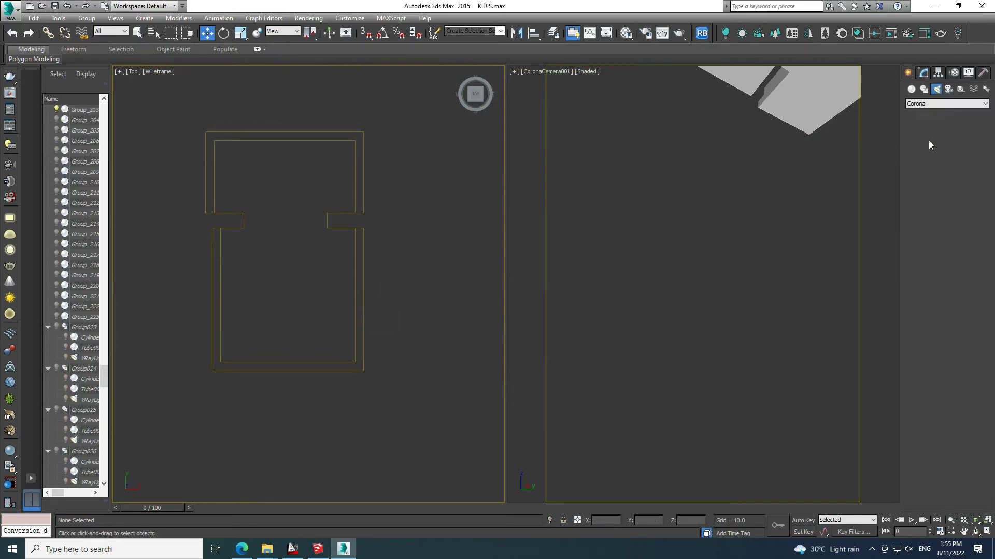
{"action": "left_click", "coordinate": [943, 281]}
{"action": "left_click", "coordinate": [925, 298]}
{"action": "scroll", "coordinate": [222, 161], "scroll_direction": "up", "scroll_amount": 3}
{"action": "scroll", "coordinate": [175, 164], "scroll_direction": "down", "scroll_amount": 1}
{"action": "key", "text": "alt+w"}
{"action": "scroll", "coordinate": [343, 260], "scroll_direction": "down", "scroll_amount": 3}
{"action": "left_click_drag", "start_coordinate": [284, 132], "coordinate": [502, 137]}
- Raise the rectangle light to the ceiling strip and mirror it on Y to face upward
{"action": "key", "text": "f"}
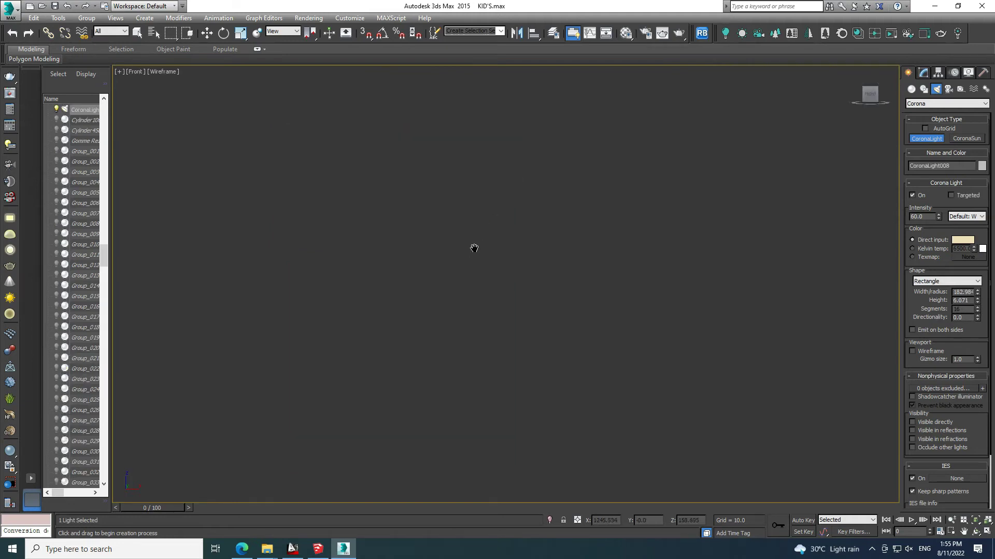
{"action": "scroll", "coordinate": [482, 295], "scroll_direction": "up", "scroll_amount": 3}
{"action": "key", "text": "w"}
{"action": "mouse_move", "coordinate": [516, 354]}
{"action": "left_mouse_down"}
{"action": "mouse_move", "coordinate": [510, 127]}
{"action": "mouse_move", "coordinate": [523, 147]}
{"action": "left_mouse_up"}
{"action": "scroll", "coordinate": [508, 122], "scroll_direction": "up", "scroll_amount": 5}
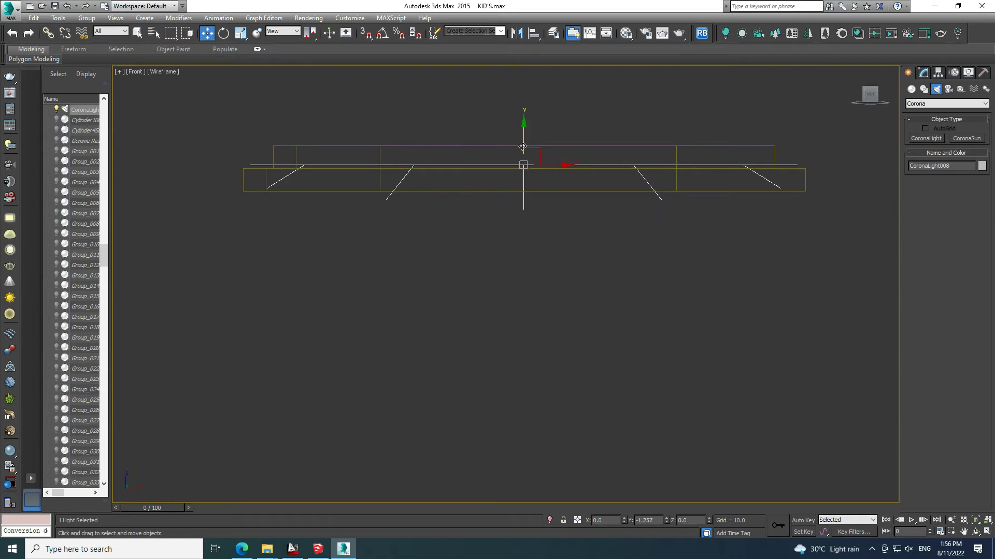
{"action": "left_click", "coordinate": [516, 32]}
{"action": "left_click", "coordinate": [475, 225]}
{"action": "left_click", "coordinate": [472, 349]}
- Set the rectangle light's intensity to 10
{"action": "key", "text": "t"}
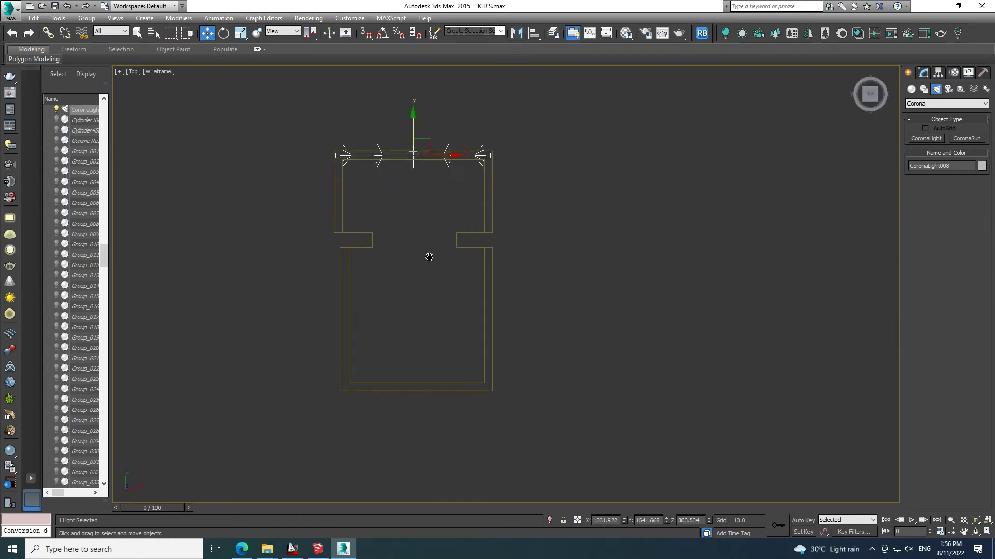
{"action": "scroll", "coordinate": [420, 171], "scroll_direction": "up", "scroll_amount": 2}
{"action": "left_click", "coordinate": [922, 73]}
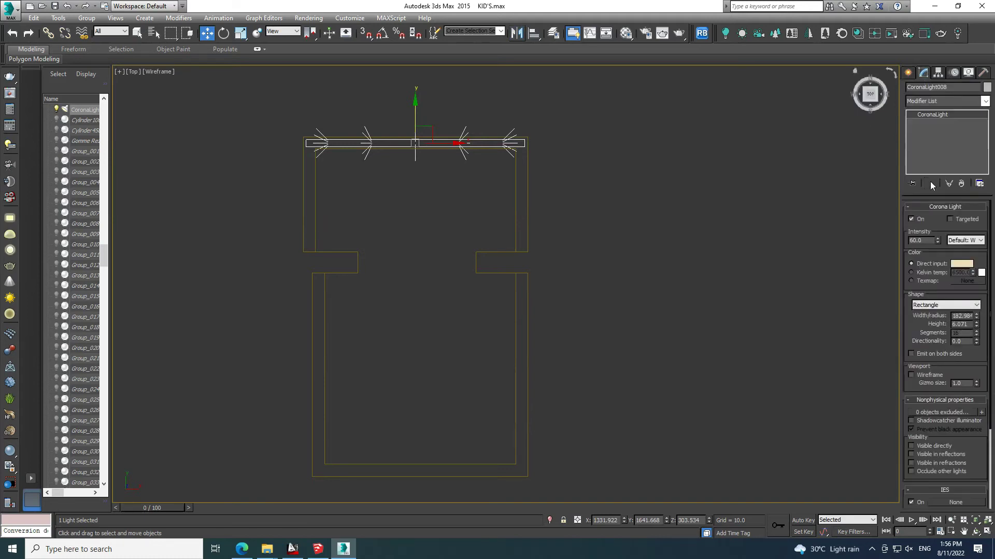
{"action": "double_click", "coordinate": [923, 241]}
{"action": "type", "text": "10"}
{"action": "key", "text": "Return"}
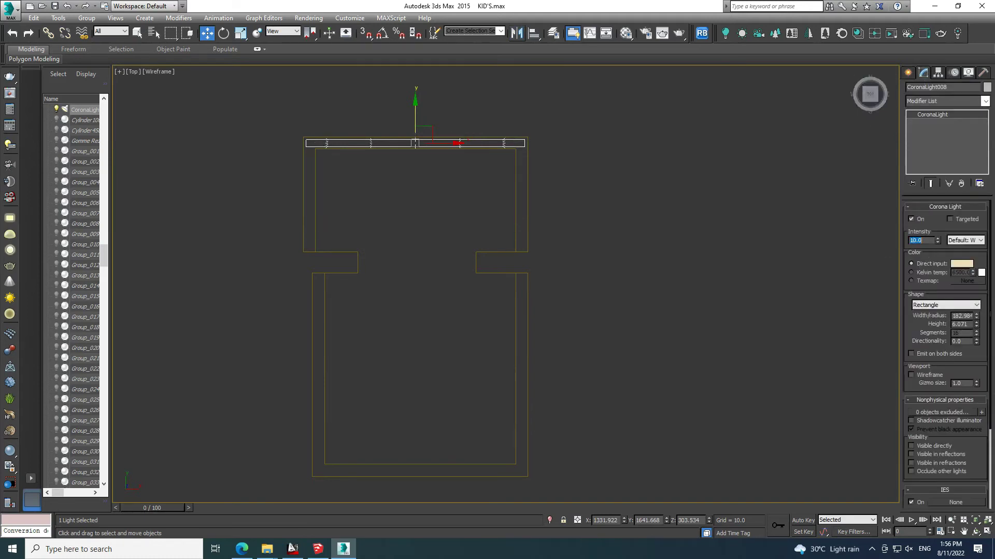
- Try copying the strip light to the bottom wall, then undo that copy
{"action": "middle_click_drag", "start_coordinate": [568, 294], "coordinate": [581, 268]}
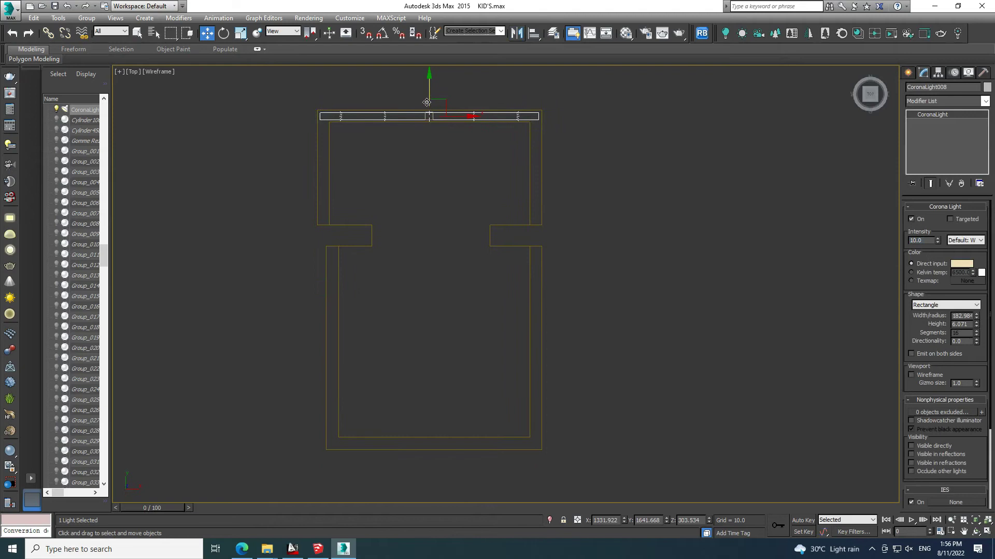
{"action": "left_click_drag", "start_coordinate": [426, 102], "coordinate": [417, 426]}
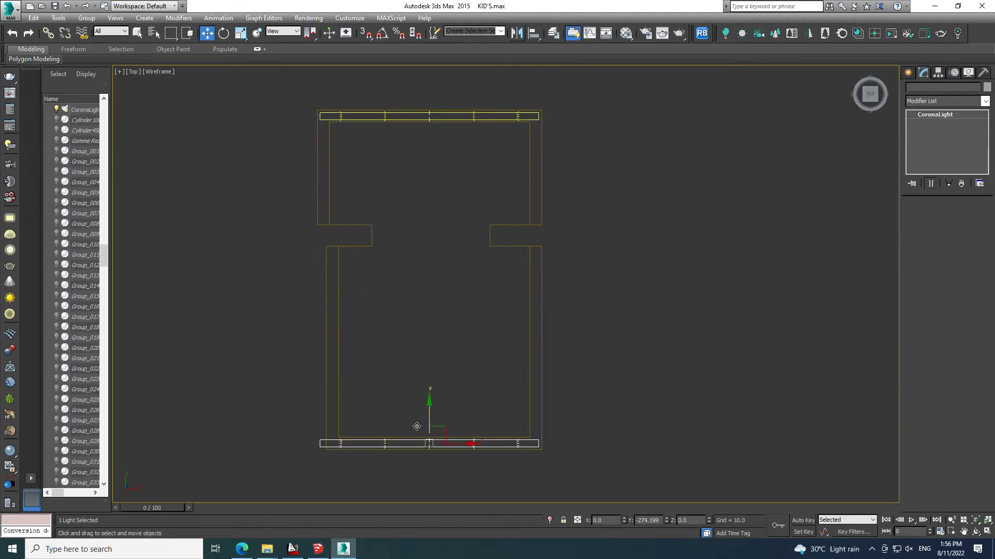
{"action": "left_click_drag", "start_coordinate": [417, 427], "coordinate": [418, 424]}
{"action": "left_click", "coordinate": [495, 316]}
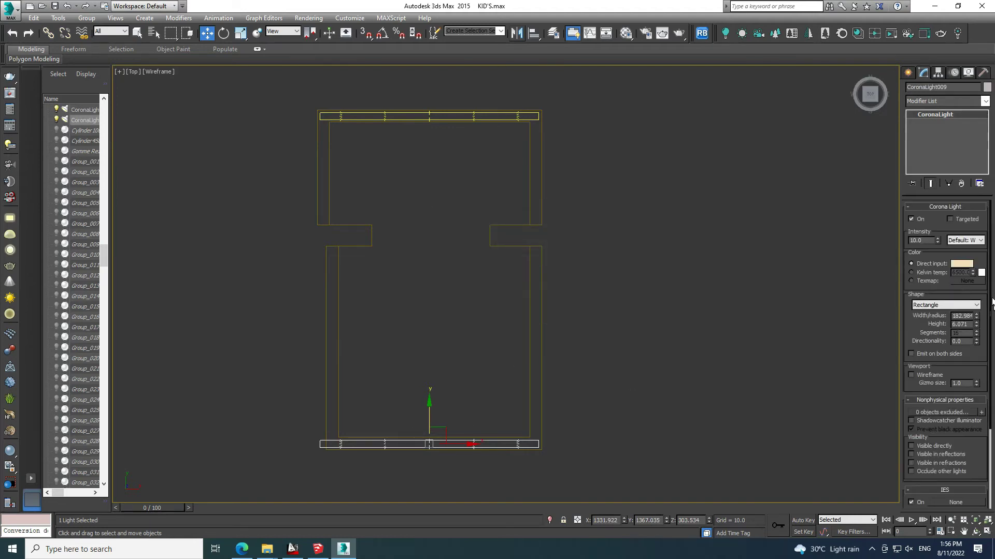
{"action": "left_click_drag", "start_coordinate": [977, 316], "coordinate": [977, 320]}
{"action": "key", "text": "ctrl+z"}
{"action": "key", "text": "ctrl+z"}
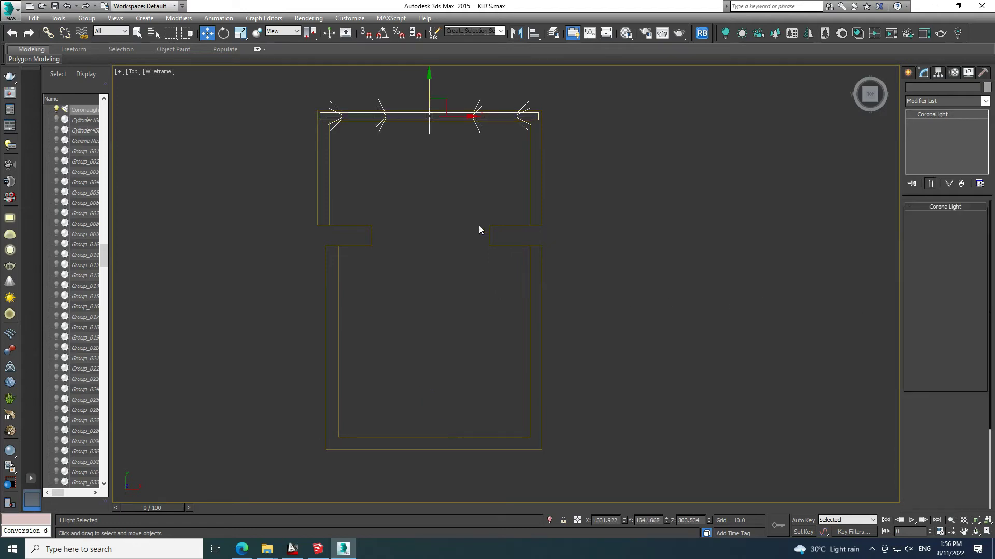
{"action": "left_click", "coordinate": [935, 114]}
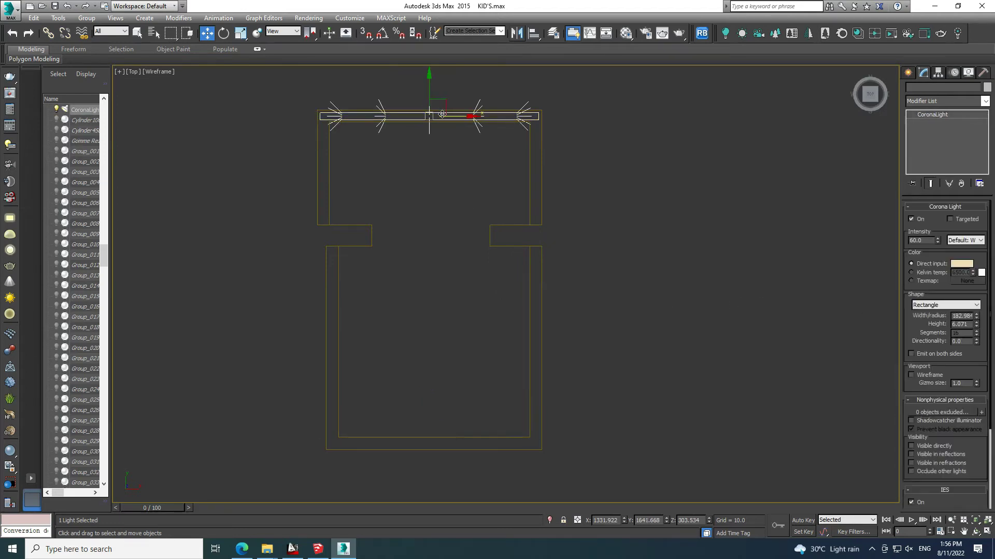
{"action": "key", "text": "Return"}
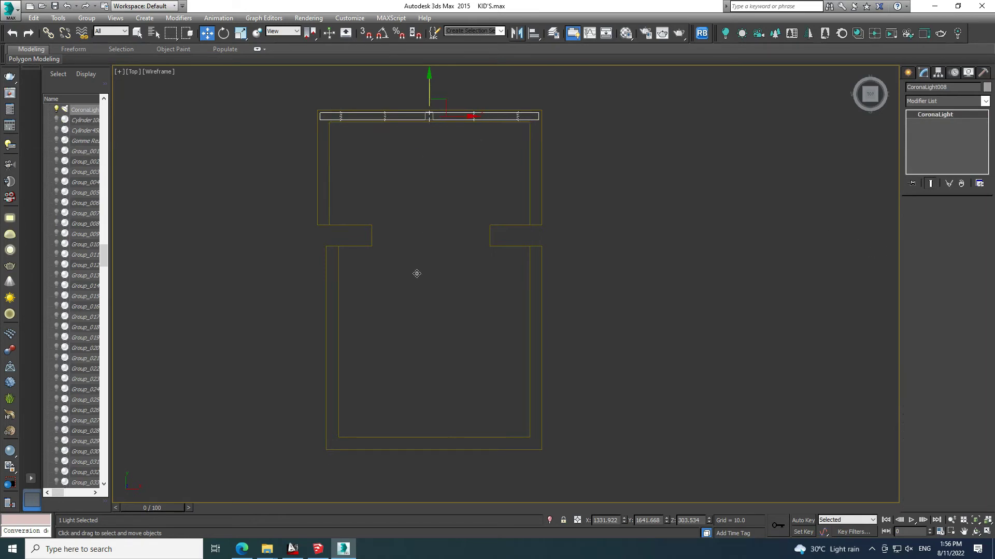
- Copy the strip light to the bottom wall, shorten it and shift it slightly right
{"action": "left_click_drag", "start_coordinate": [421, 99], "coordinate": [421, 427], "text": "shift"}
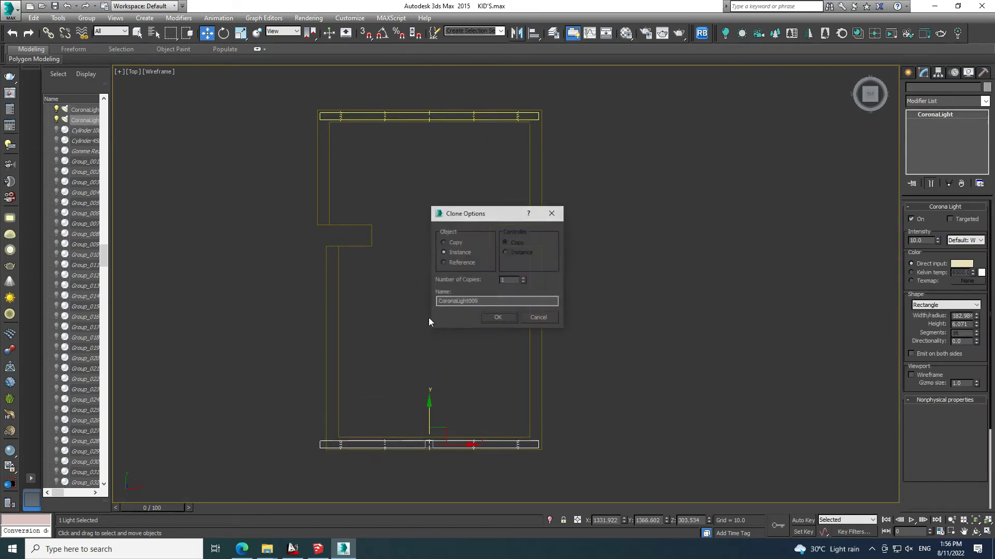
{"action": "left_click", "coordinate": [482, 319]}
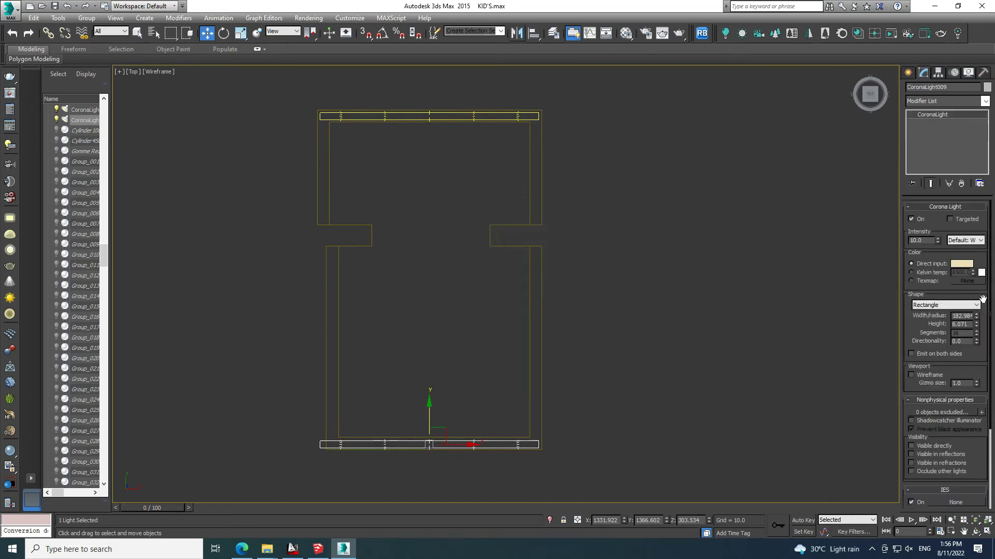
{"action": "left_click_drag", "start_coordinate": [977, 316], "coordinate": [977, 332]}
{"action": "left_click_drag", "start_coordinate": [448, 445], "coordinate": [435, 444]}
{"action": "scroll", "coordinate": [455, 445], "scroll_direction": "up", "scroll_amount": 3}
{"action": "scroll", "coordinate": [443, 421], "scroll_direction": "down", "scroll_amount": 3}
- Copy the strip light, rotate it 90 degrees and fit it along the right wall
{"action": "left_click_drag", "start_coordinate": [439, 411], "coordinate": [438, 222], "text": "shift"}
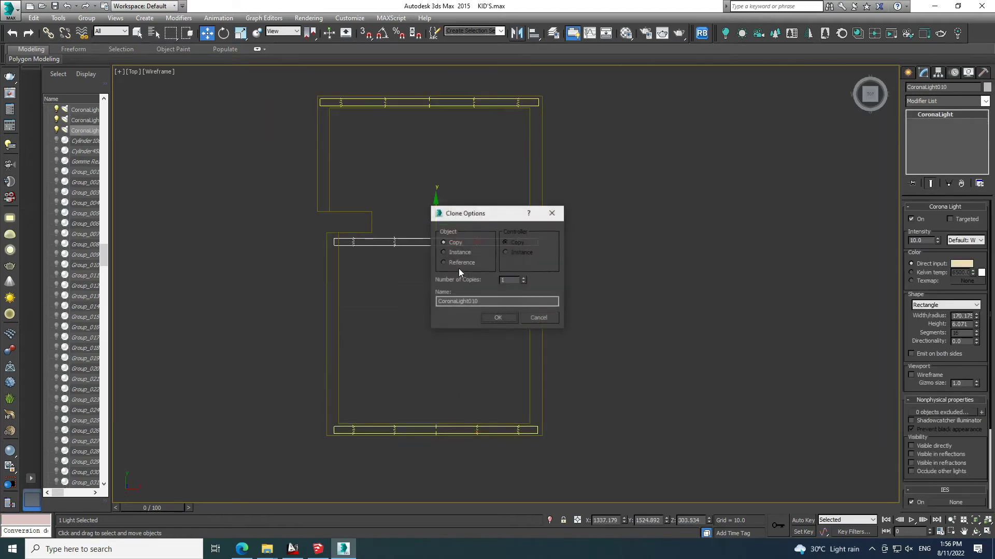
{"action": "left_click", "coordinate": [498, 320]}
{"action": "right_click", "coordinate": [432, 244]}
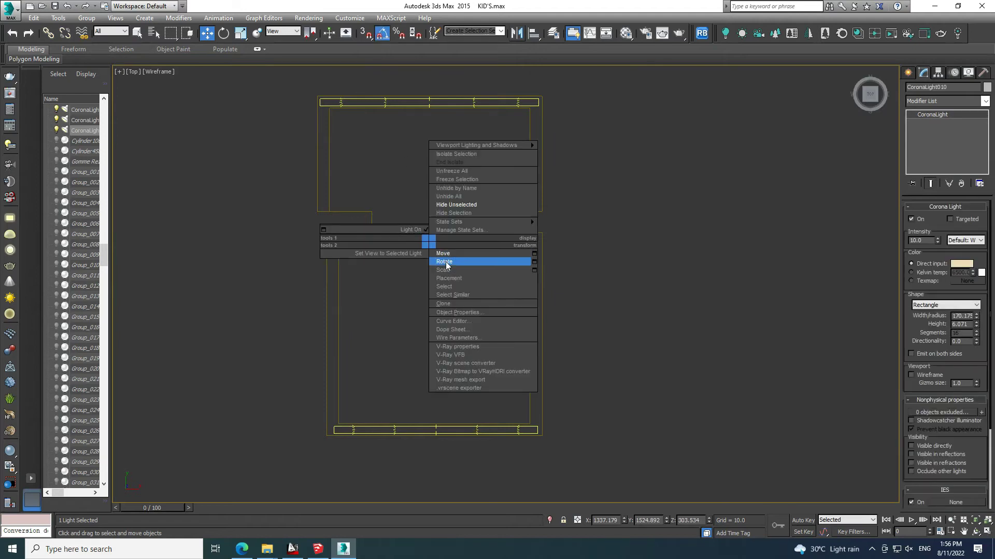
{"action": "left_click", "coordinate": [448, 271]}
{"action": "left_click_drag", "start_coordinate": [451, 206], "coordinate": [425, 217]}
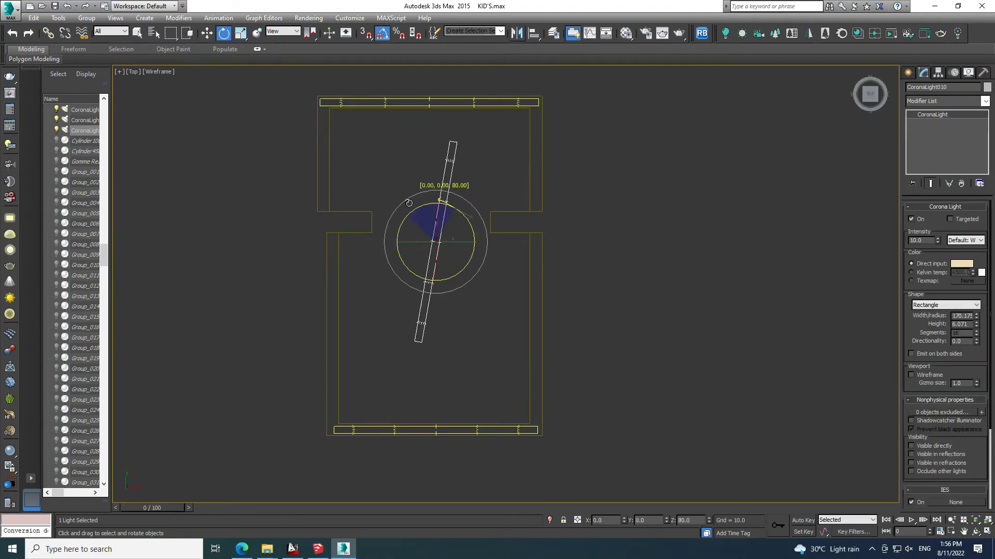
{"action": "right_click", "coordinate": [444, 243]}
{"action": "left_click", "coordinate": [451, 259]}
{"action": "mouse_move", "coordinate": [447, 240]}
{"action": "left_mouse_down"}
{"action": "mouse_move", "coordinate": [555, 263]}
{"action": "mouse_move", "coordinate": [543, 262]}
{"action": "left_mouse_up"}
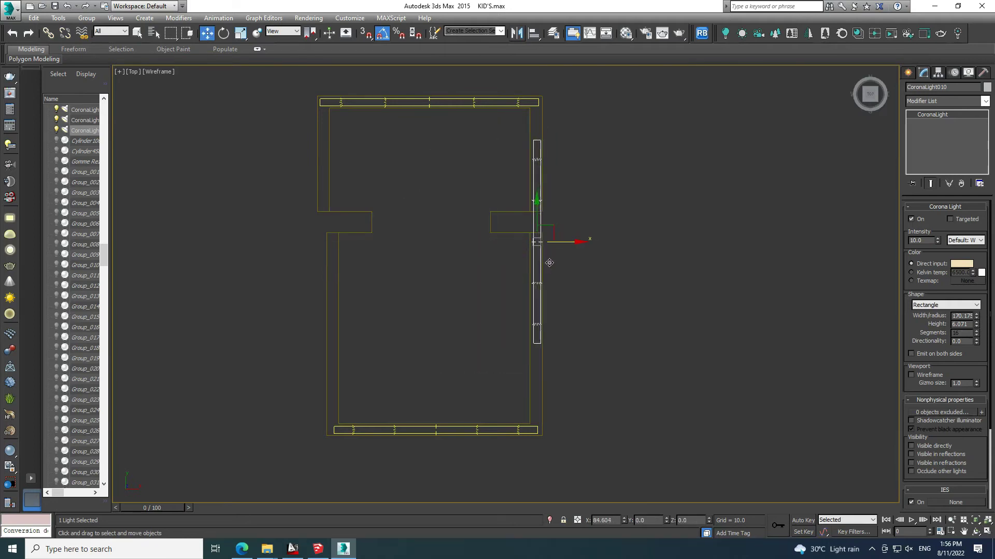
{"action": "left_click_drag", "start_coordinate": [536, 218], "coordinate": [539, 298]}
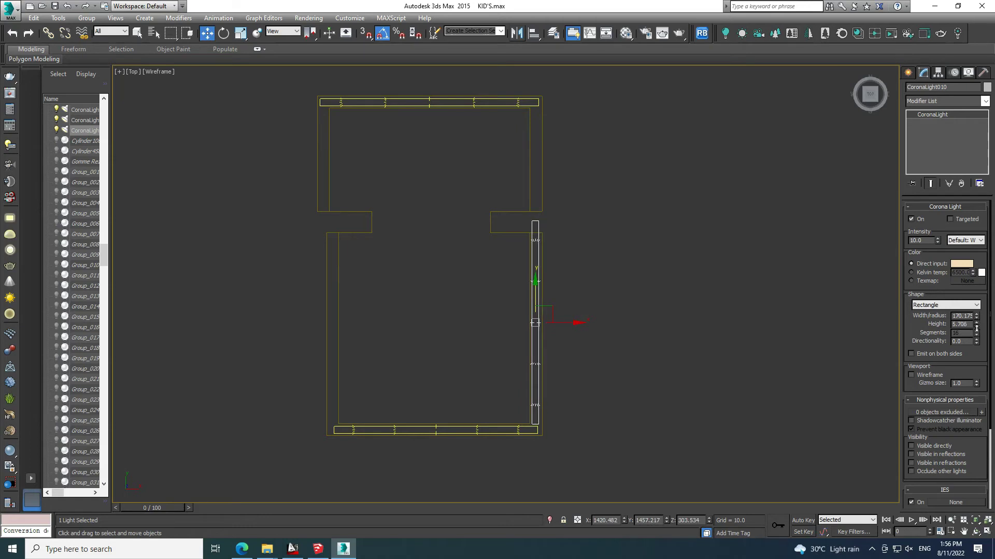
{"action": "left_click_drag", "start_coordinate": [977, 324], "coordinate": [977, 325]}
{"action": "left_click_drag", "start_coordinate": [536, 292], "coordinate": [536, 301]}
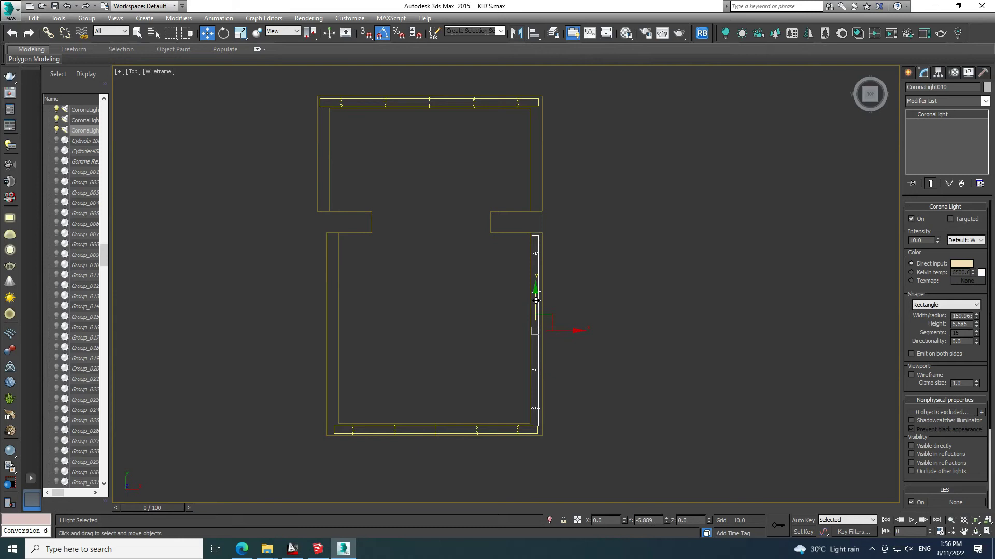
- Copy the vertical strip to the left wall, then a half-length copy to the upper right wall
{"action": "left_click_drag", "start_coordinate": [557, 332], "coordinate": [355, 333], "text": "shift"}
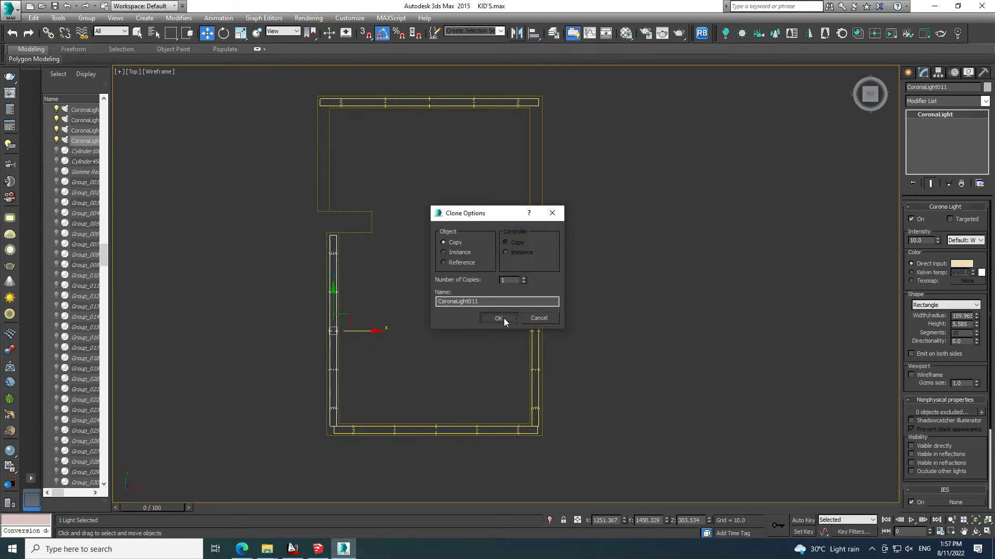
{"action": "left_click", "coordinate": [503, 317]}
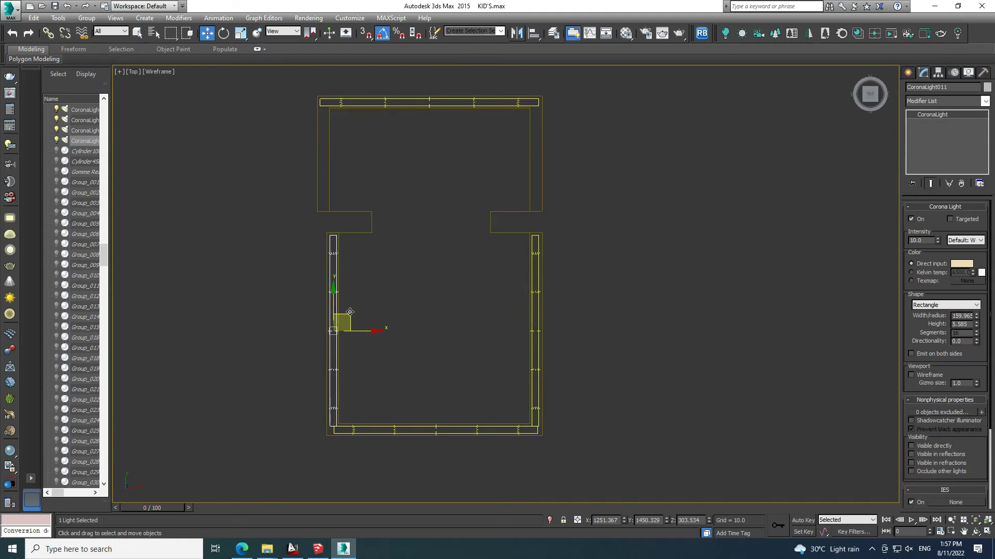
{"action": "left_click_drag", "start_coordinate": [336, 290], "coordinate": [336, 155], "text": "shift"}
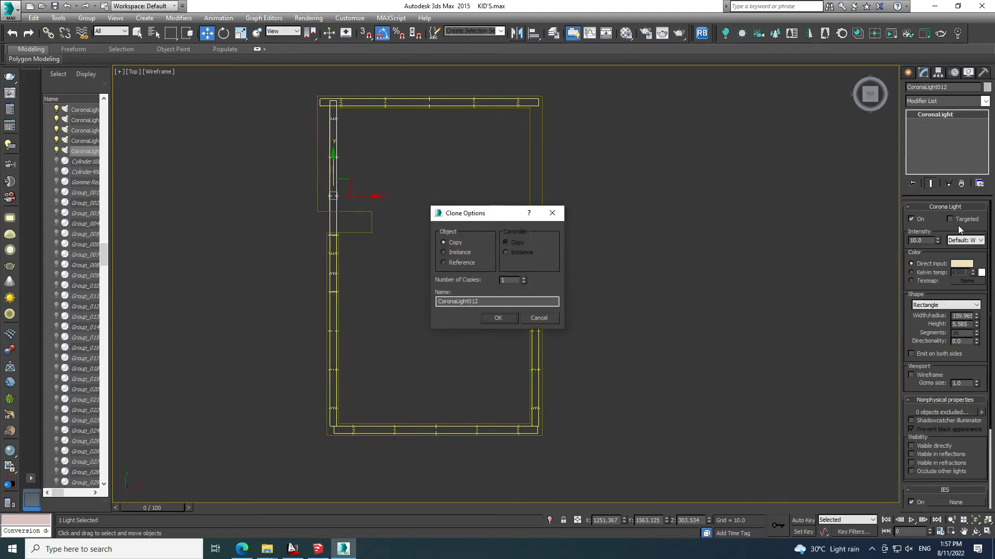
{"action": "left_click", "coordinate": [493, 317]}
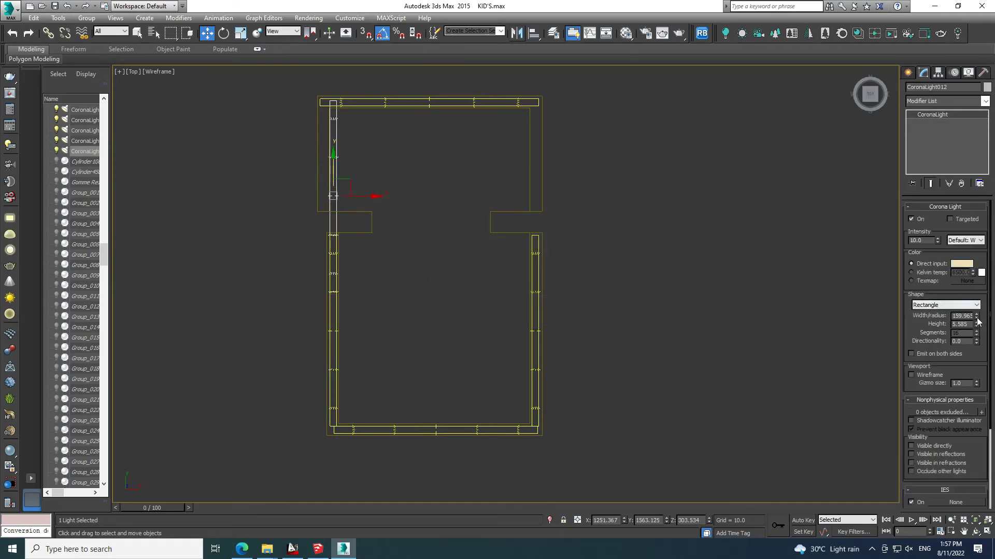
{"action": "left_click_drag", "start_coordinate": [977, 325], "coordinate": [980, 345]}
{"action": "left_click_drag", "start_coordinate": [338, 196], "coordinate": [339, 157]}
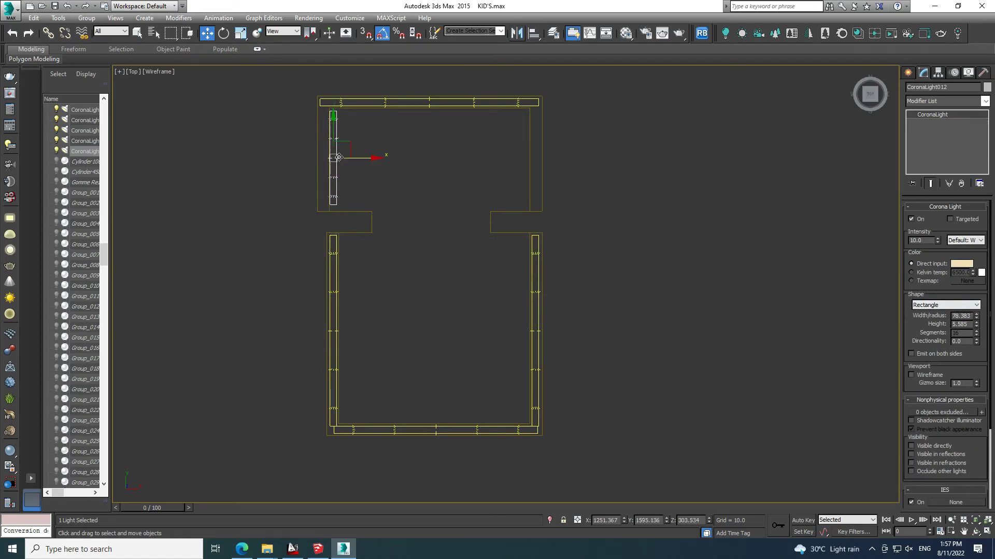
{"action": "left_click_drag", "start_coordinate": [354, 156], "coordinate": [551, 157]}
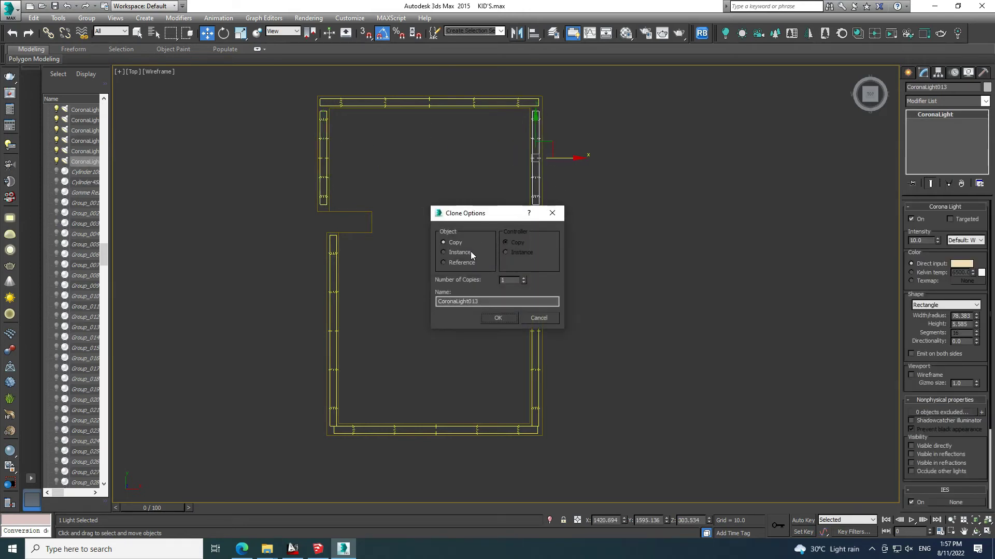
{"action": "left_click", "coordinate": [493, 322]}
- Restore the two-viewport layout and unhide all objects
{"action": "key", "text": "alt+w"}
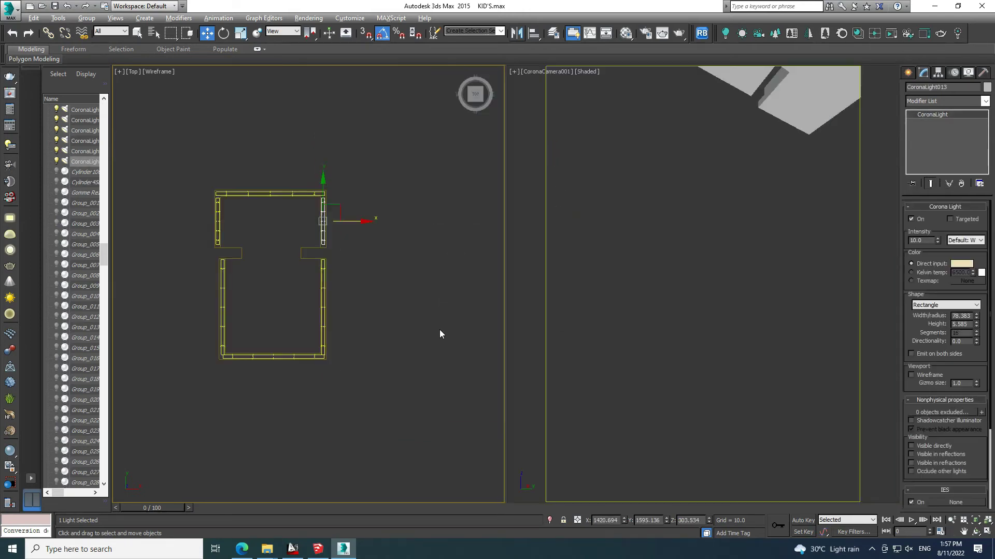
{"action": "right_click", "coordinate": [629, 257]}
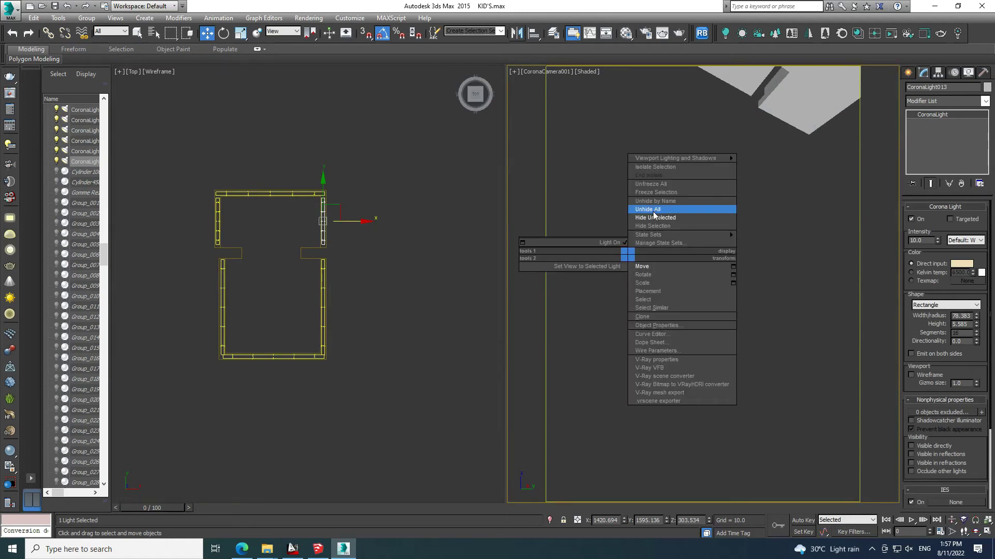
{"action": "left_click", "coordinate": [659, 213]}
{"action": "middle_click_drag", "start_coordinate": [399, 261], "coordinate": [373, 229]}
{"action": "left_click", "coordinate": [395, 293]}
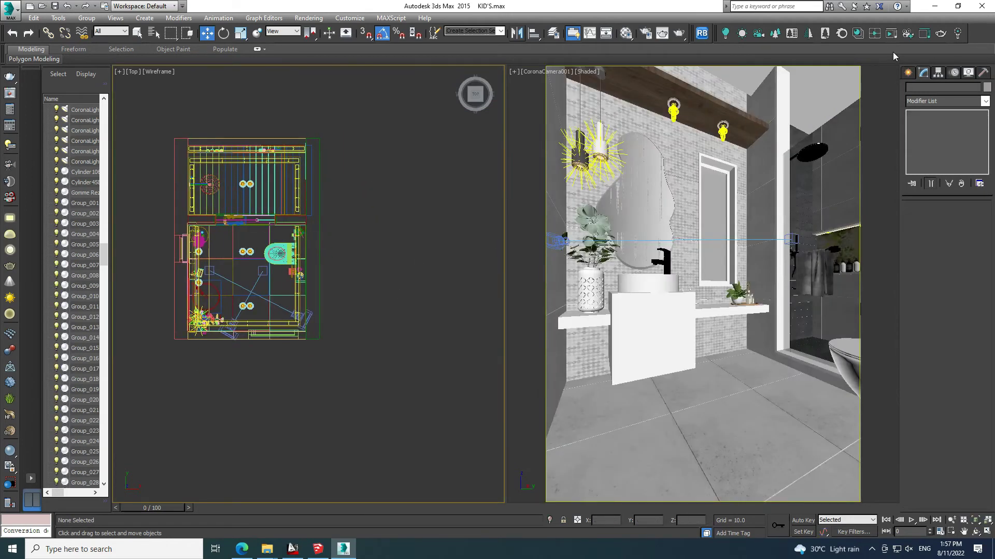
- Start a new Corona light with its colour set to pure white
{"action": "left_click", "coordinate": [907, 72]}
{"action": "left_click", "coordinate": [926, 138]}
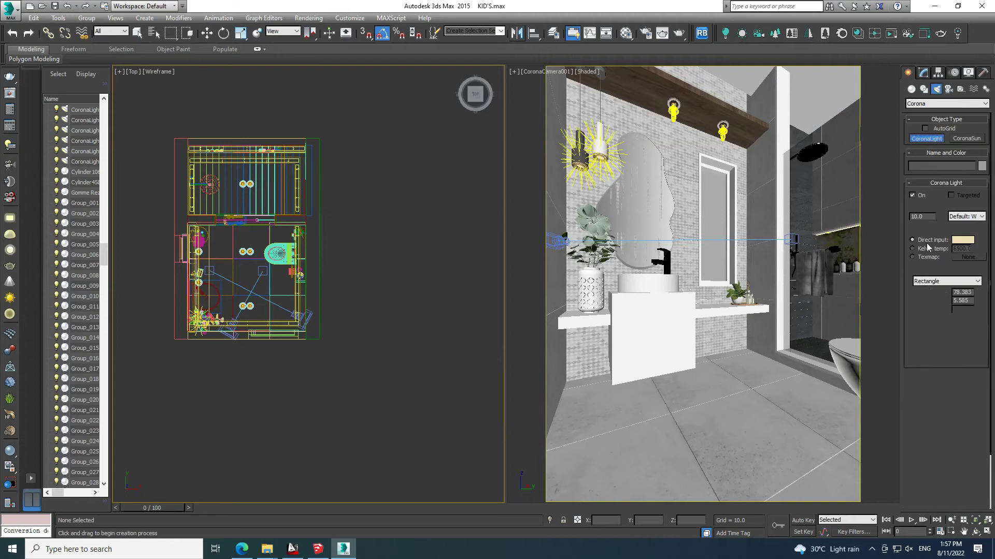
{"action": "left_click", "coordinate": [963, 239]}
{"action": "left_click_drag", "start_coordinate": [307, 106], "coordinate": [303, 151]}
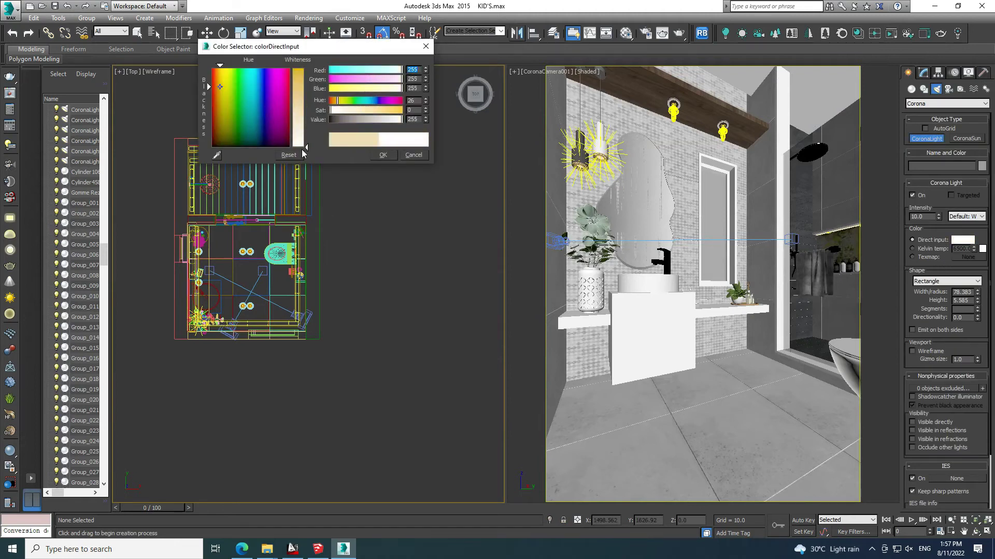
{"action": "left_click", "coordinate": [384, 156]}
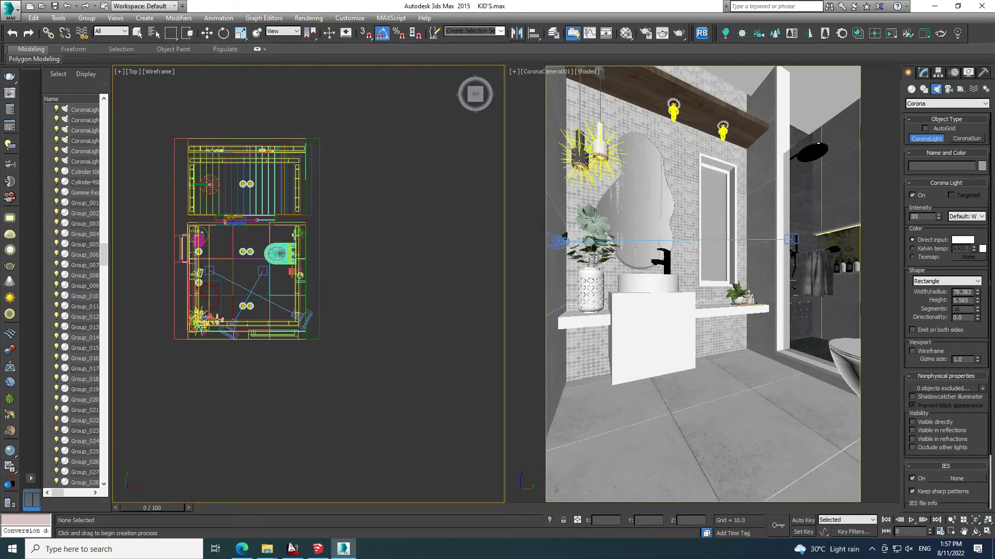
- Draw the rectangle light over the lower room and adjust its height in the front view
{"action": "middle_click_drag", "start_coordinate": [248, 280], "coordinate": [262, 273]}
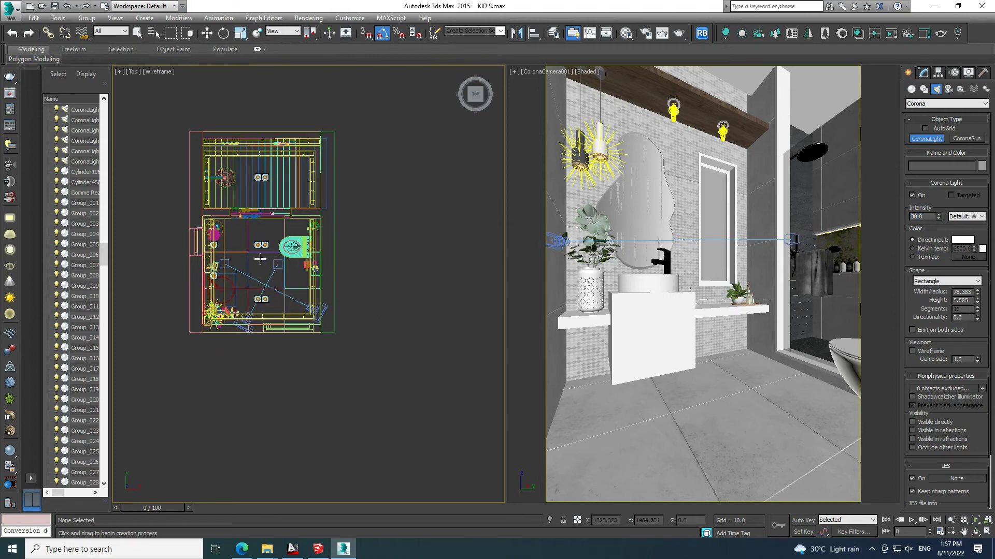
{"action": "scroll", "coordinate": [249, 255], "scroll_direction": "up", "scroll_amount": 5}
{"action": "left_click_drag", "start_coordinate": [254, 250], "coordinate": [293, 296]}
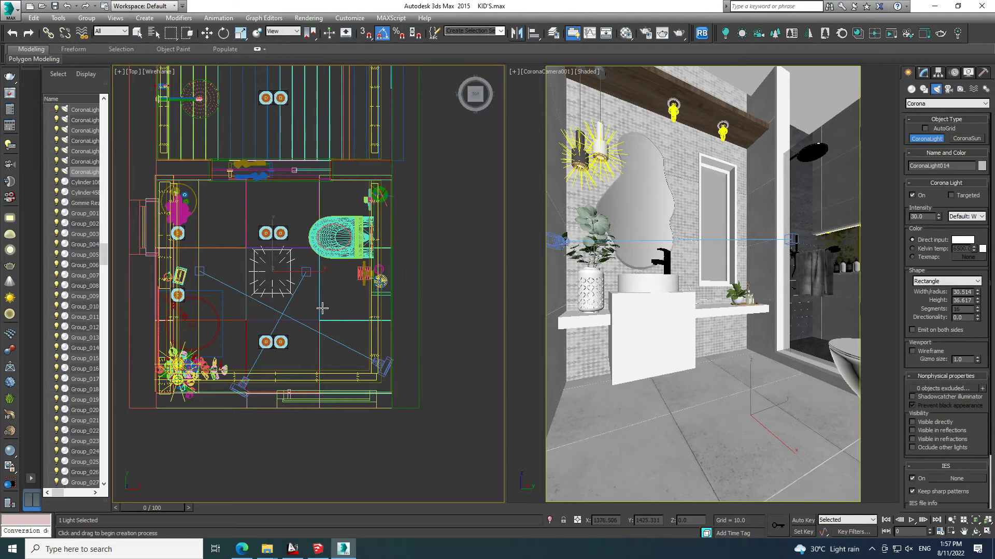
{"action": "key", "text": "f"}
{"action": "scroll", "coordinate": [326, 290], "scroll_direction": "down", "scroll_amount": 5}
{"action": "key", "text": "w"}
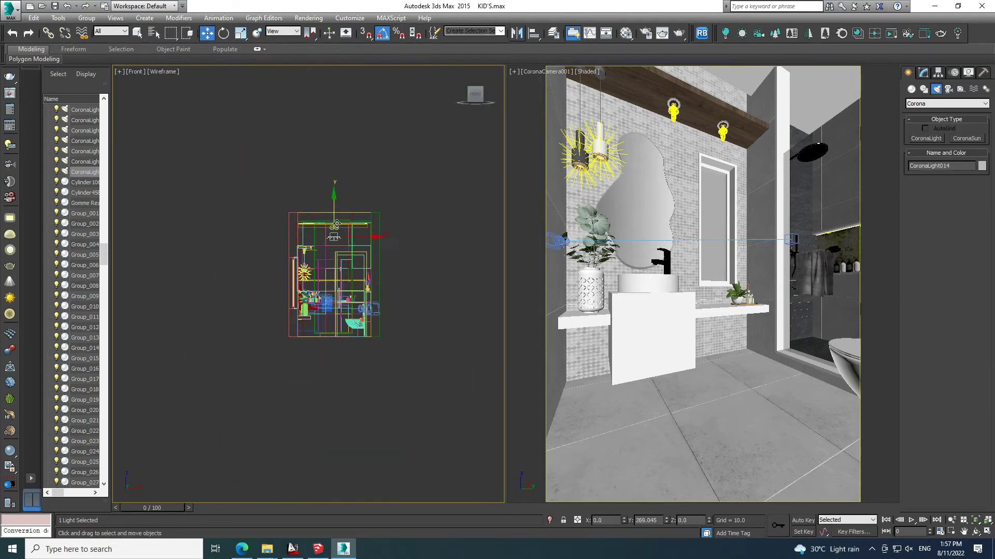
{"action": "scroll", "coordinate": [337, 223], "scroll_direction": "up", "scroll_amount": 8}
{"action": "left_click_drag", "start_coordinate": [323, 233], "coordinate": [322, 264]}
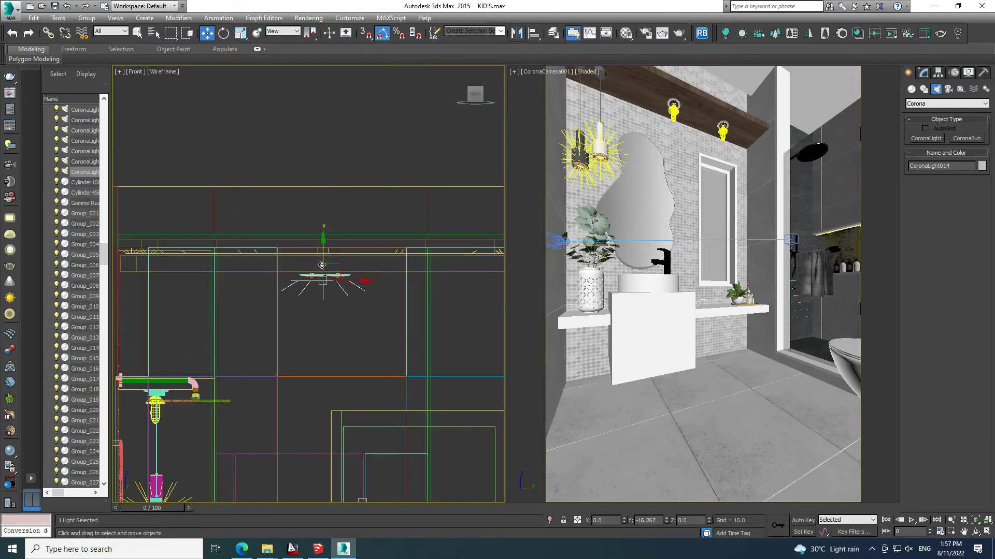
{"action": "scroll", "coordinate": [357, 303], "scroll_direction": "down", "scroll_amount": 3}
{"action": "scroll", "coordinate": [352, 310], "scroll_direction": "down", "scroll_amount": 3}
- Drag a copy of the rectangle light into the upper room in the Top view
{"action": "key", "text": "t"}
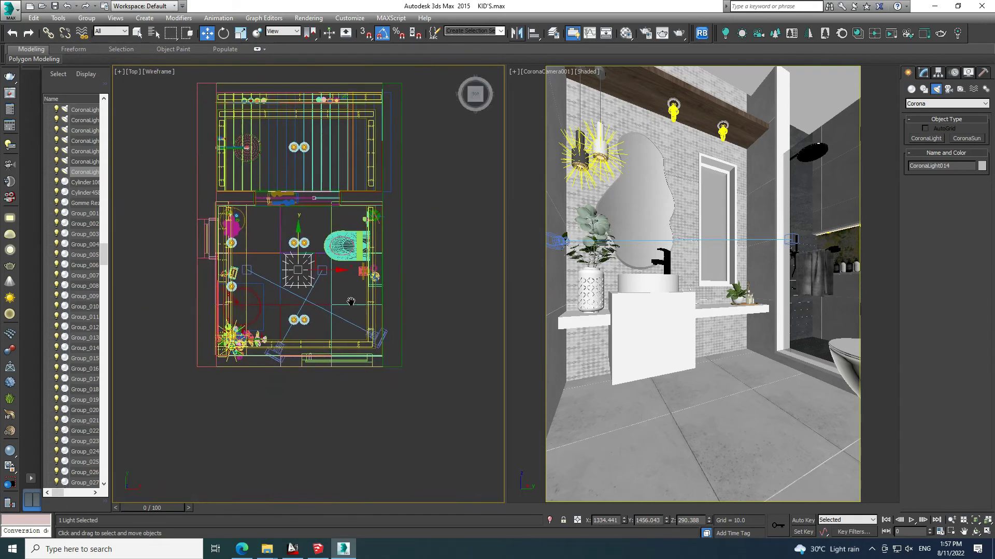
{"action": "middle_click_drag", "start_coordinate": [351, 302], "coordinate": [355, 354]}
{"action": "left_click_drag", "start_coordinate": [303, 322], "coordinate": [305, 182], "text": "shift"}
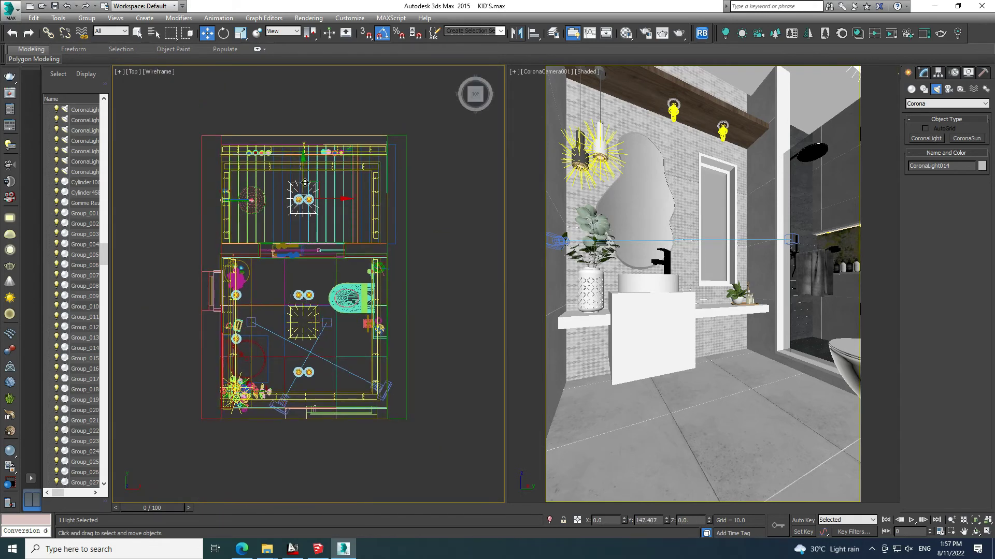
- Confirm the copied light and start an interactive Corona render of the camera view
{"action": "left_click", "coordinate": [502, 317]}
{"action": "right_click", "coordinate": [675, 280]}
{"action": "left_click", "coordinate": [644, 34]}
{"action": "left_click", "coordinate": [506, 117]}
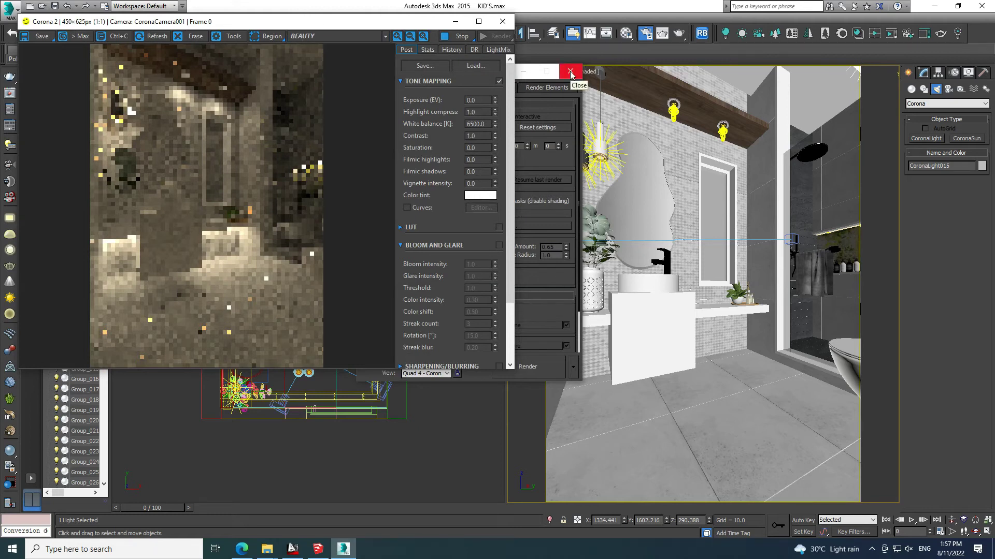
{"action": "left_click_drag", "start_coordinate": [372, 22], "coordinate": [310, 39]}
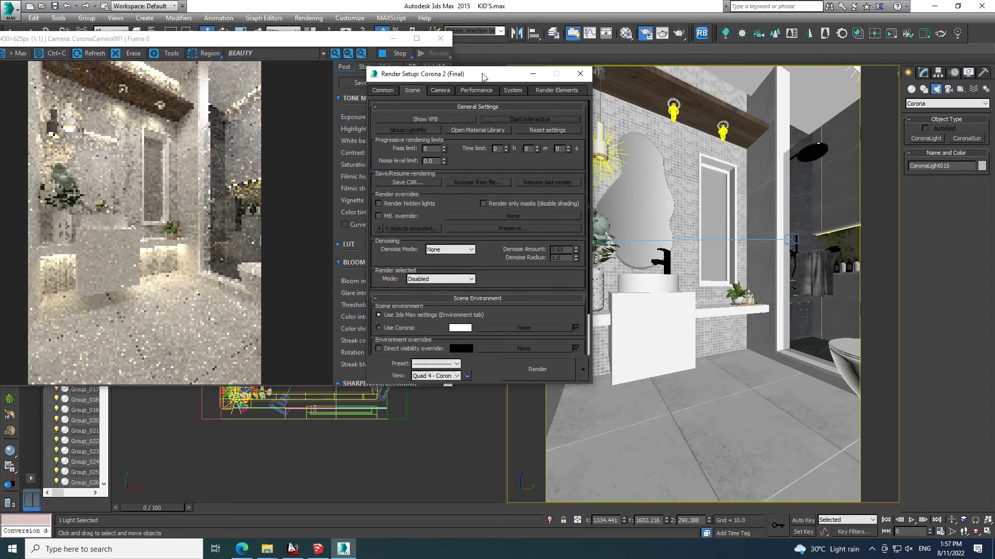
{"action": "left_click_drag", "start_coordinate": [493, 80], "coordinate": [751, 96]}
{"action": "mouse_move", "coordinate": [366, 41]}
{"action": "left_mouse_down"}
{"action": "mouse_move", "coordinate": [528, 47]}
{"action": "mouse_move", "coordinate": [513, 43]}
{"action": "left_mouse_up"}
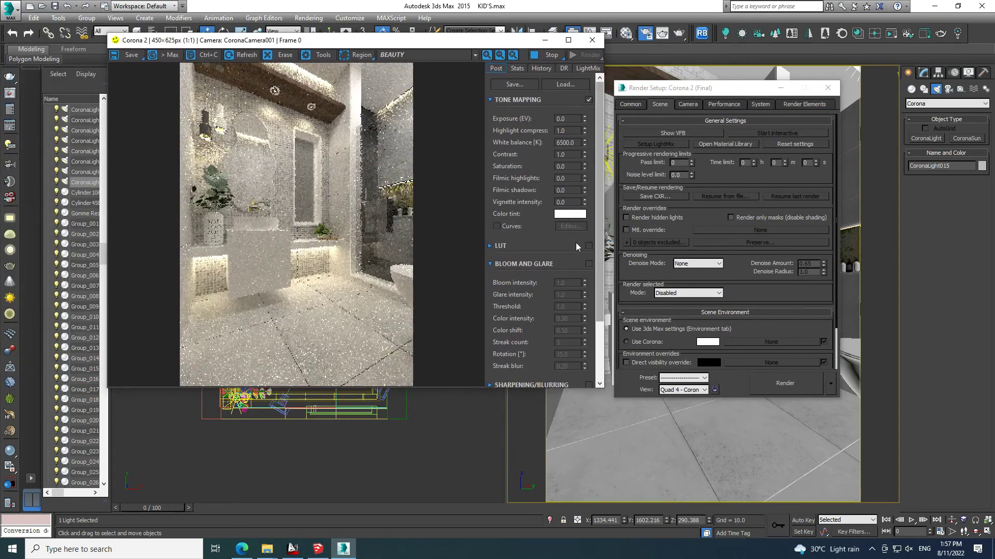
{"action": "left_click", "coordinate": [715, 390]}
{"action": "left_click", "coordinate": [827, 88]}
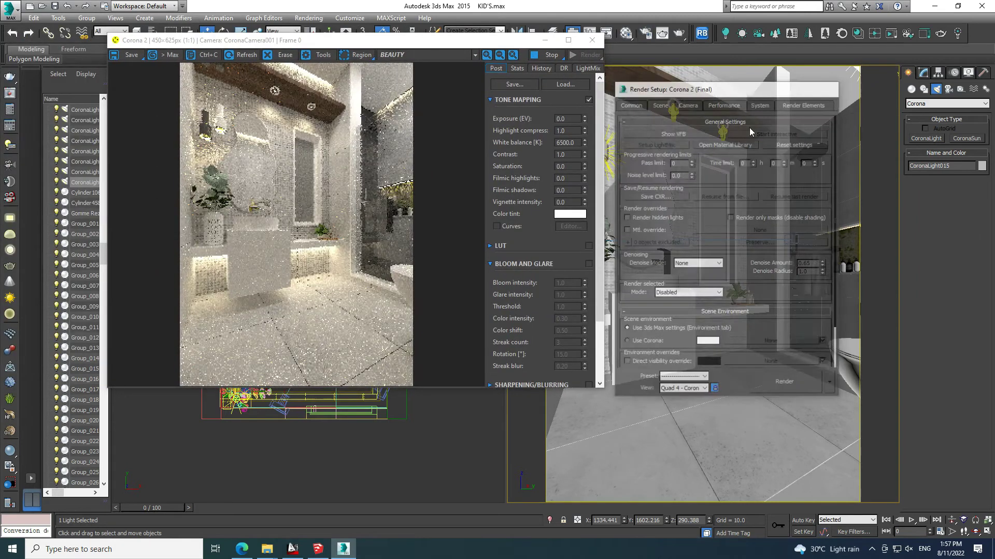
- Enable Bloom and Glare and a LUT at 0.50 opacity, then close the frame buffer
{"action": "scroll", "coordinate": [334, 238], "scroll_direction": "up", "scroll_amount": 1}
{"action": "scroll", "coordinate": [360, 253], "scroll_direction": "down", "scroll_amount": 1}
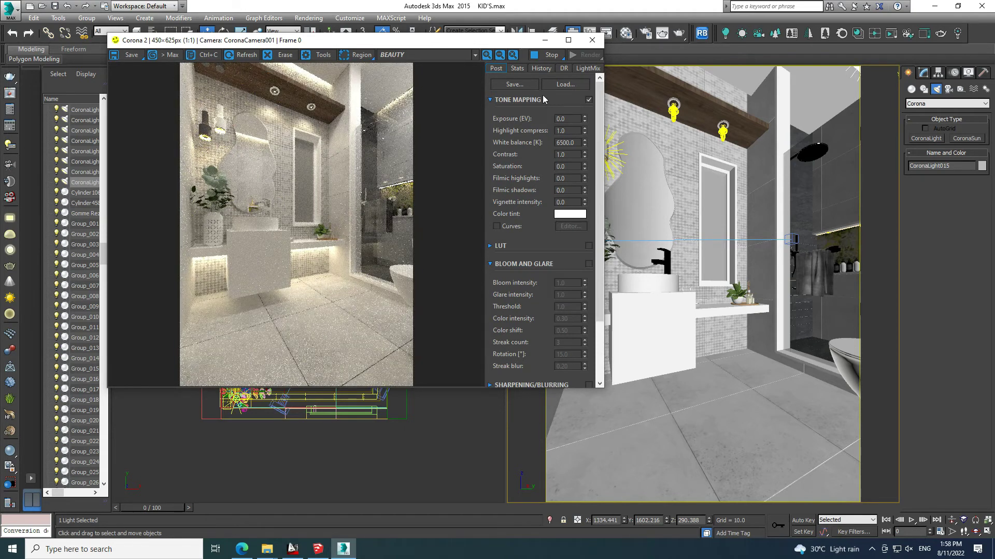
{"action": "scroll", "coordinate": [256, 231], "scroll_direction": "up", "scroll_amount": 2}
{"action": "scroll", "coordinate": [324, 153], "scroll_direction": "down", "scroll_amount": 2}
{"action": "left_click", "coordinate": [589, 263]}
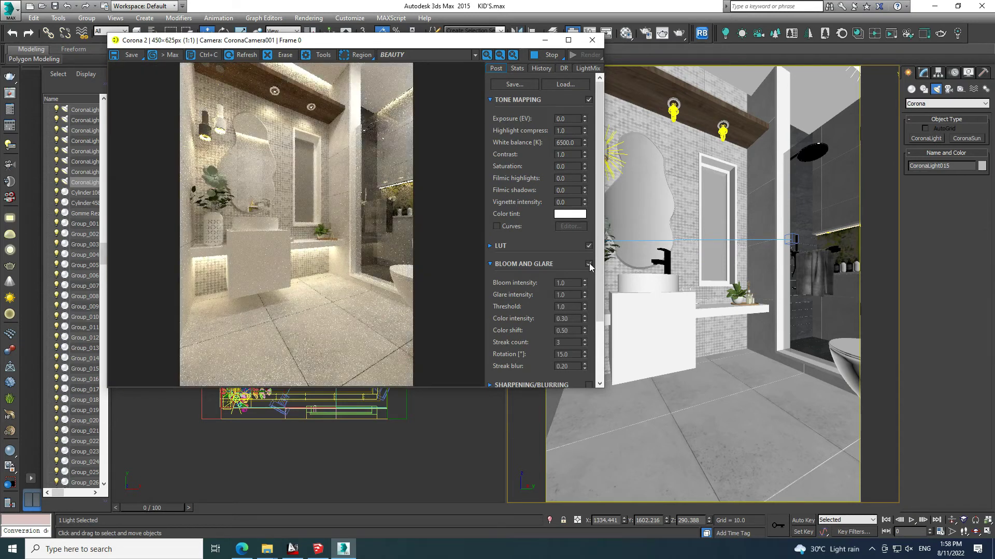
{"action": "left_click", "coordinate": [490, 246]}
{"action": "double_click", "coordinate": [561, 290]}
{"action": "type", "text": "0.5"}
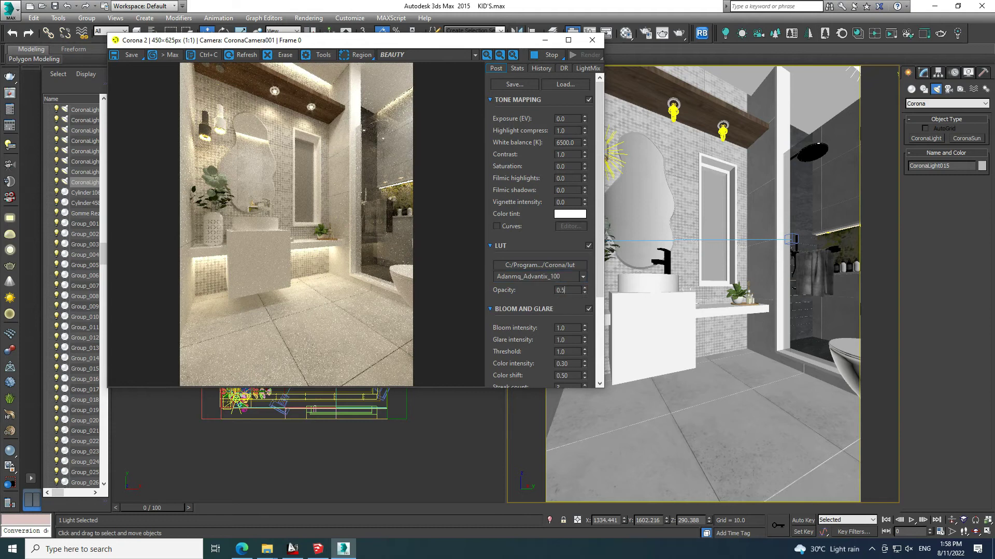
{"action": "key", "text": "Return"}
{"action": "left_click", "coordinate": [490, 245]}
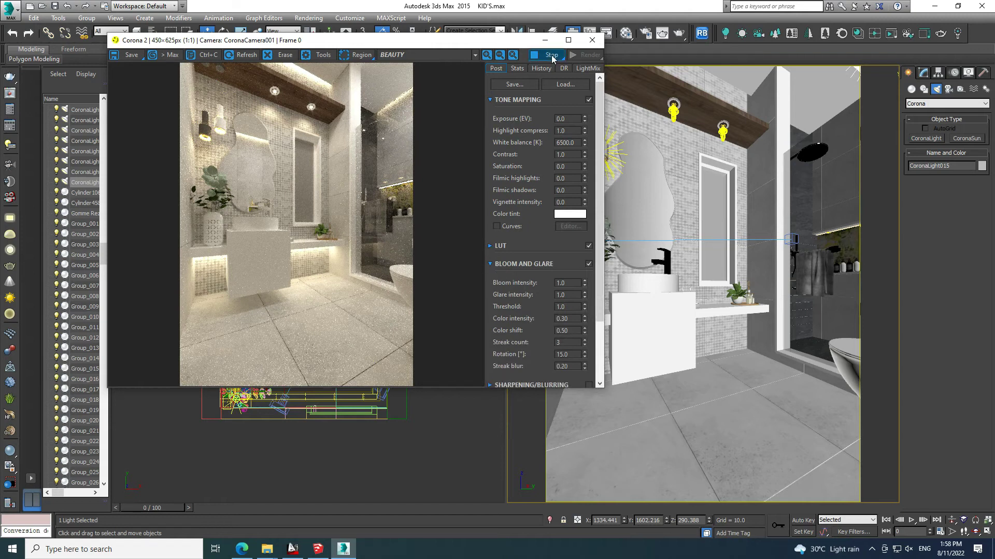
{"action": "left_click", "coordinate": [592, 40]}
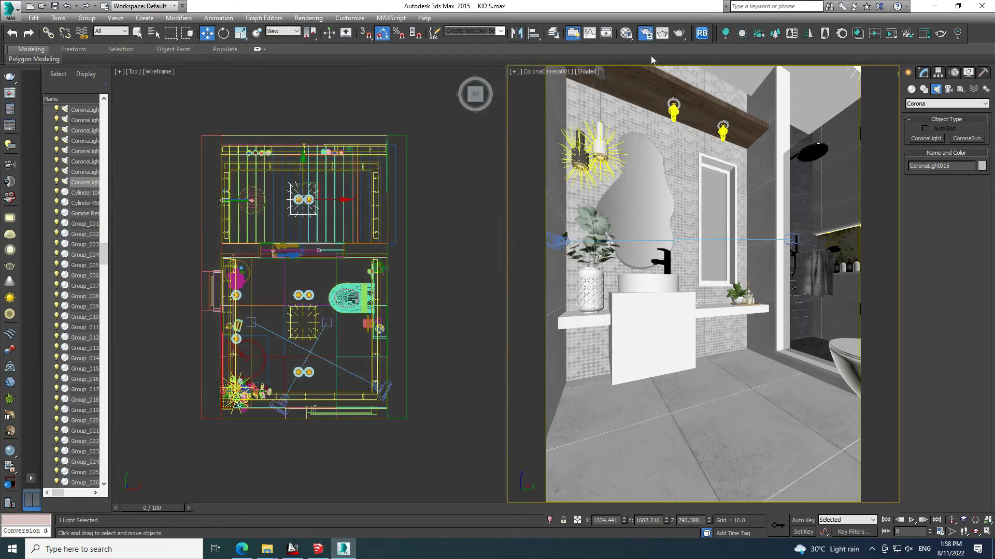
- Verify in Render Setup that the output size is 1800×2500, leaving denoising unchanged
{"action": "key", "text": "F10"}
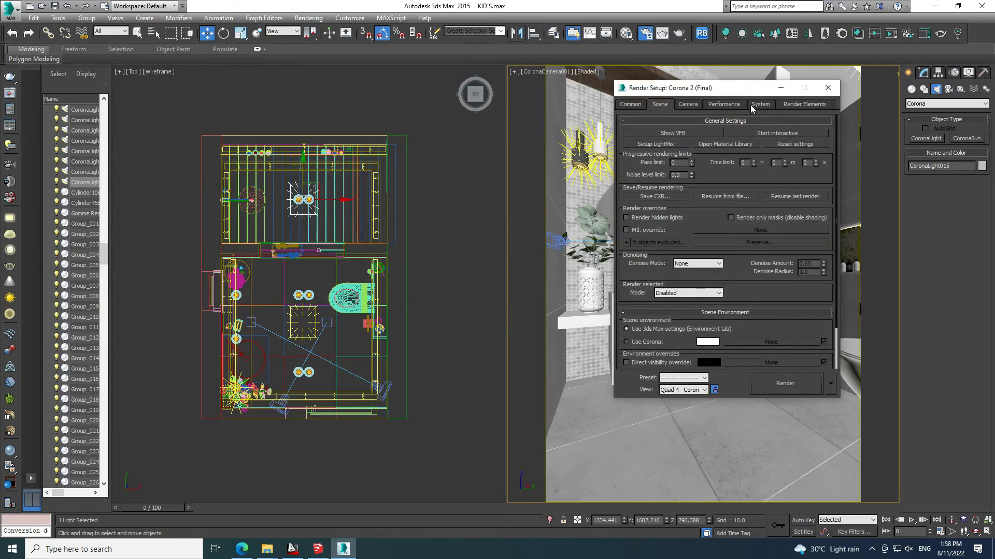
{"action": "left_click", "coordinate": [697, 264]}
{"action": "left_click", "coordinate": [692, 281]}
{"action": "left_click", "coordinate": [630, 104]}
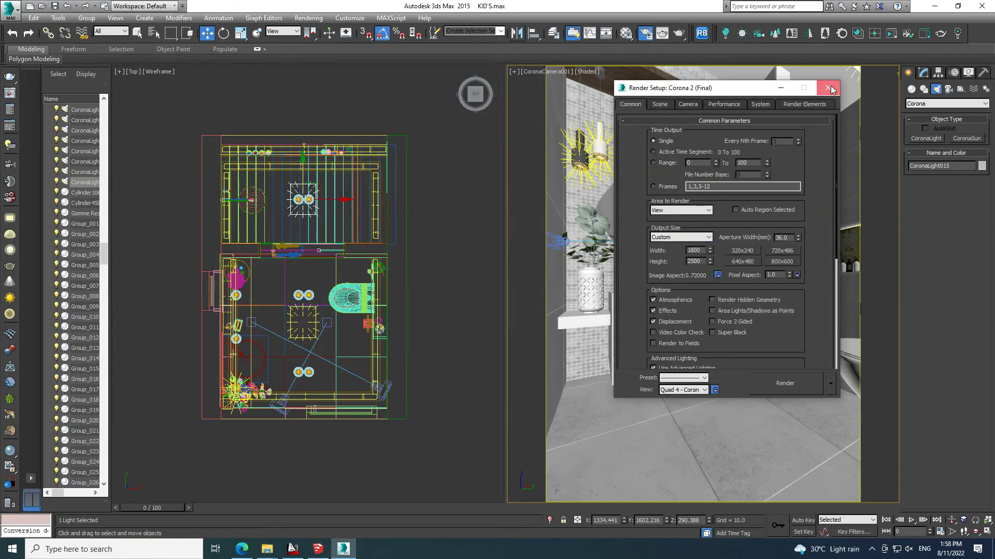
{"action": "left_click", "coordinate": [827, 88]}
- Start the production render and view the Corona frame buffer full screen
{"action": "left_click", "coordinate": [679, 33]}
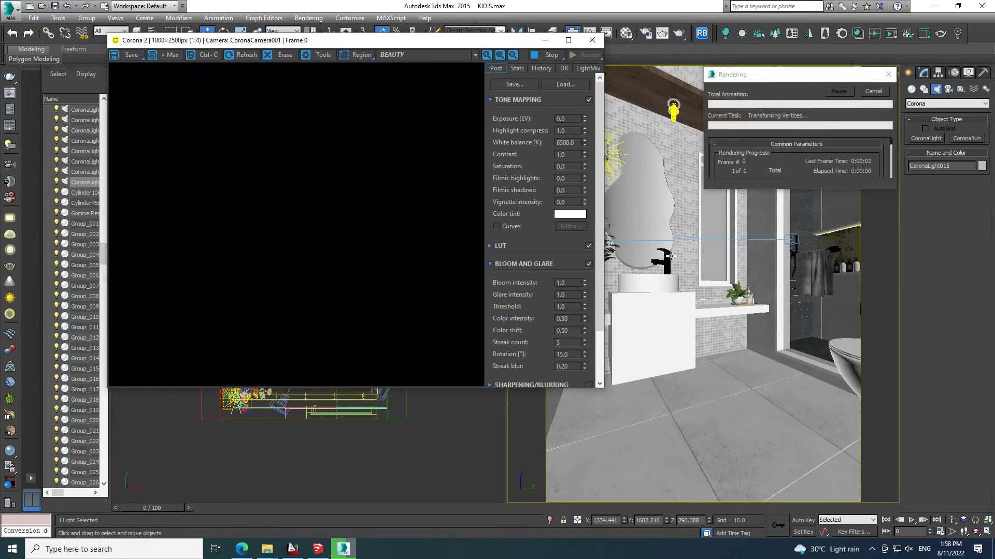
{"action": "left_click_drag", "start_coordinate": [518, 41], "coordinate": [543, 79]}
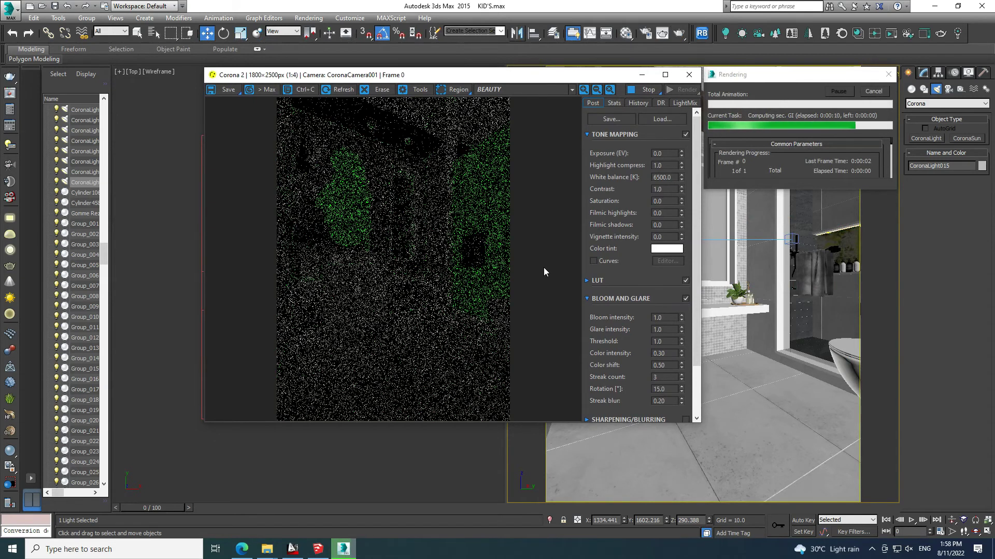
{"action": "left_click", "coordinate": [665, 75]}
{"action": "scroll", "coordinate": [489, 257], "scroll_direction": "up", "scroll_amount": 1}
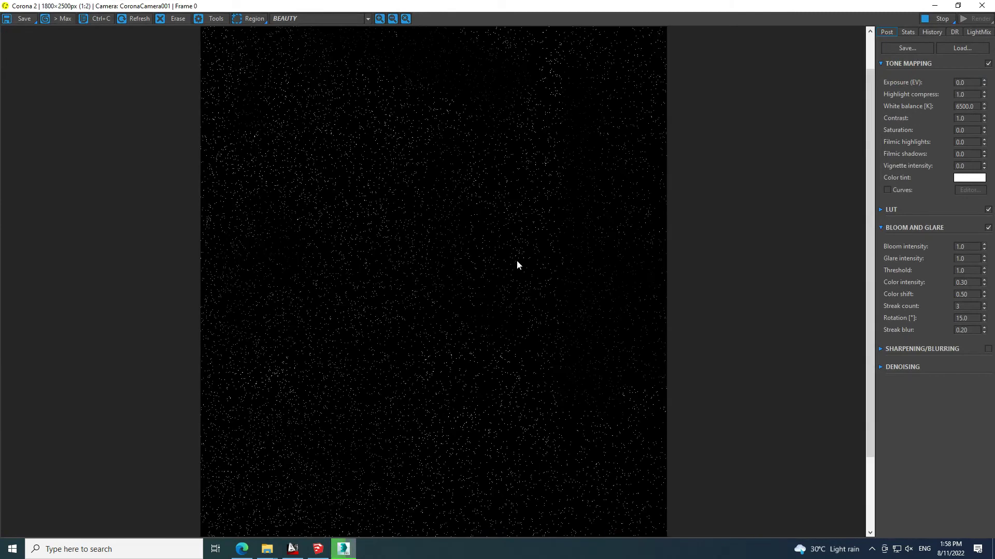
{"action": "scroll", "coordinate": [517, 261], "scroll_direction": "down", "scroll_amount": 1}
{"action": "scroll", "coordinate": [523, 281], "scroll_direction": "up", "scroll_amount": 1}
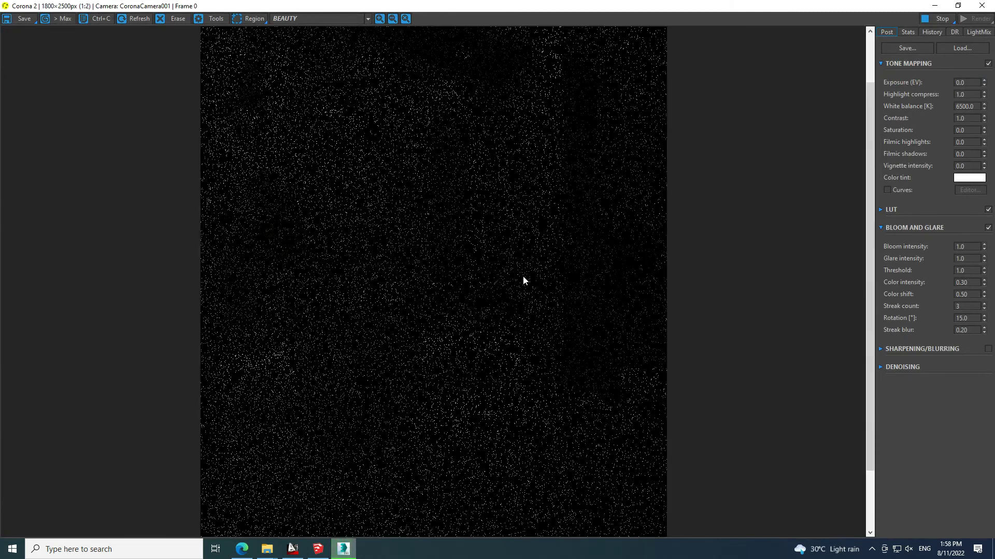
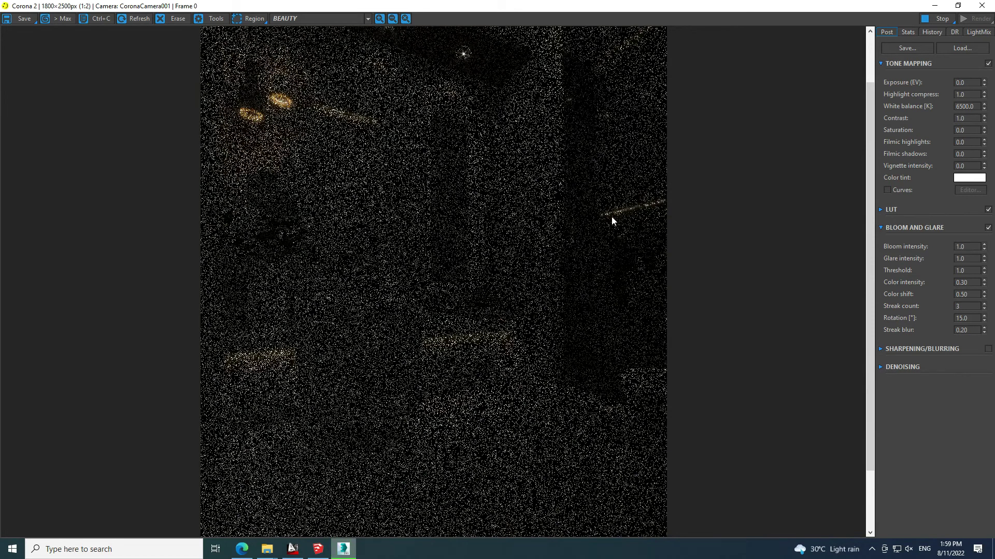
- Restore the Corona frame buffer from full screen and move it right to uncover the scene list
{"action": "scroll", "coordinate": [598, 225], "scroll_direction": "down", "scroll_amount": 2}
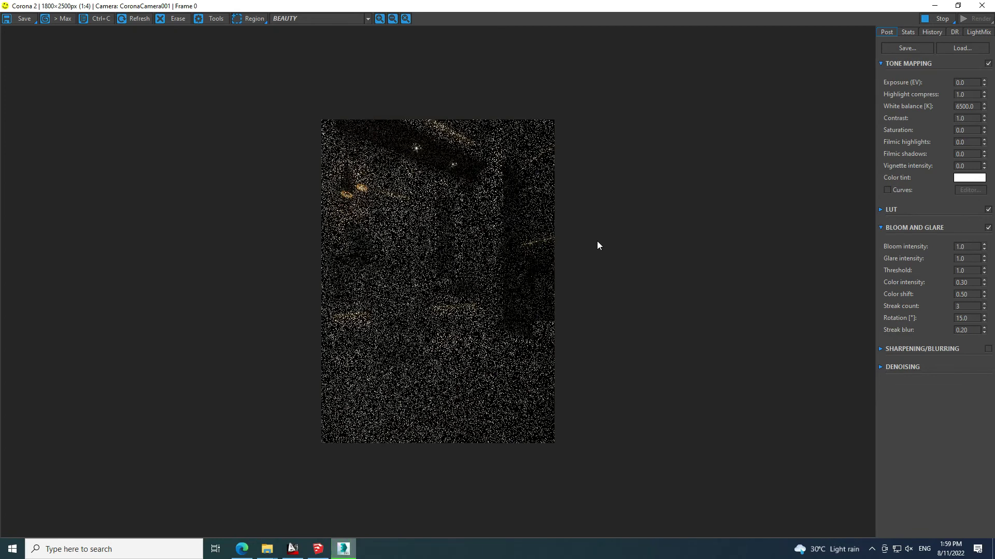
{"action": "left_click", "coordinate": [957, 6]}
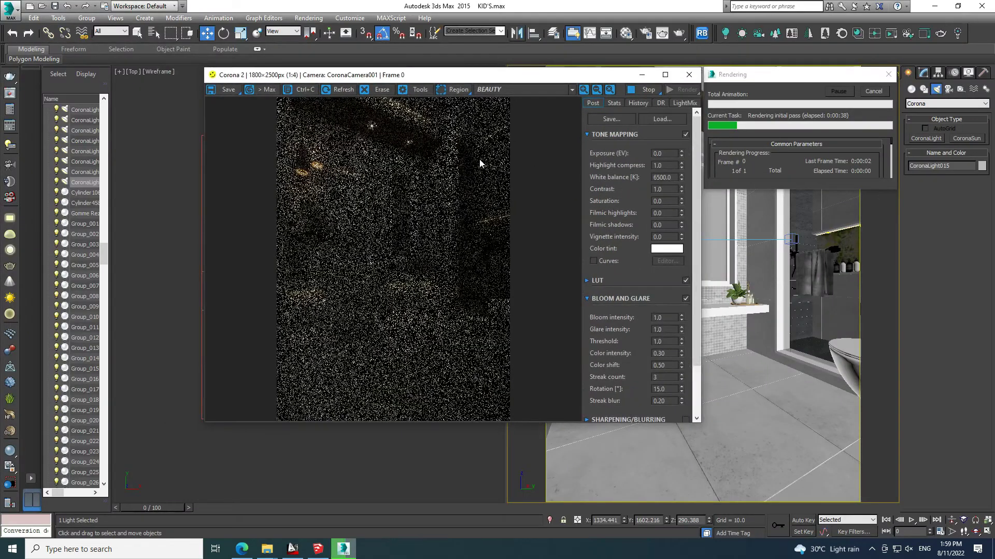
{"action": "mouse_move", "coordinate": [442, 69]}
{"action": "left_mouse_down"}
{"action": "mouse_move", "coordinate": [83, 15]}
{"action": "mouse_move", "coordinate": [0, 45]}
{"action": "left_mouse_up"}
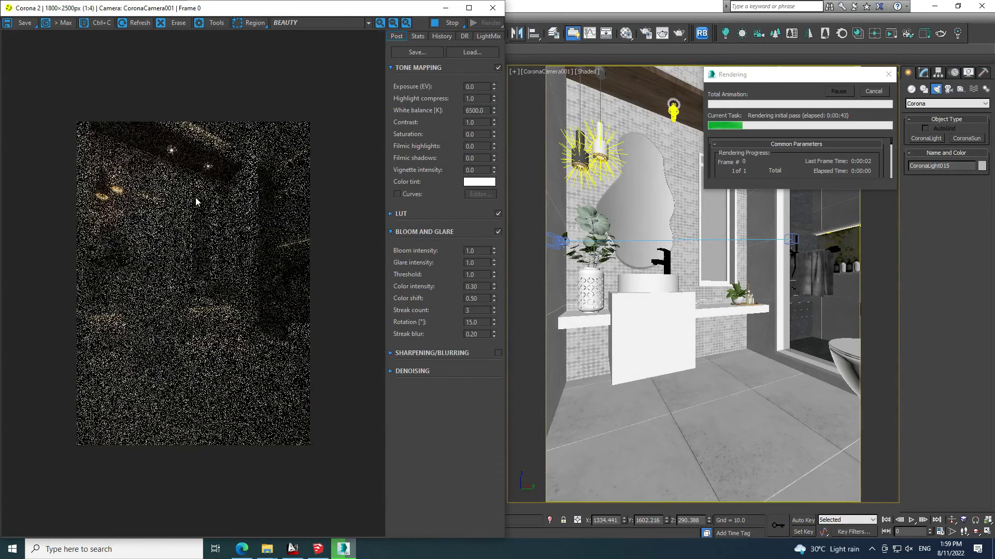
{"action": "left_click_drag", "start_coordinate": [358, 15], "coordinate": [447, 15]}
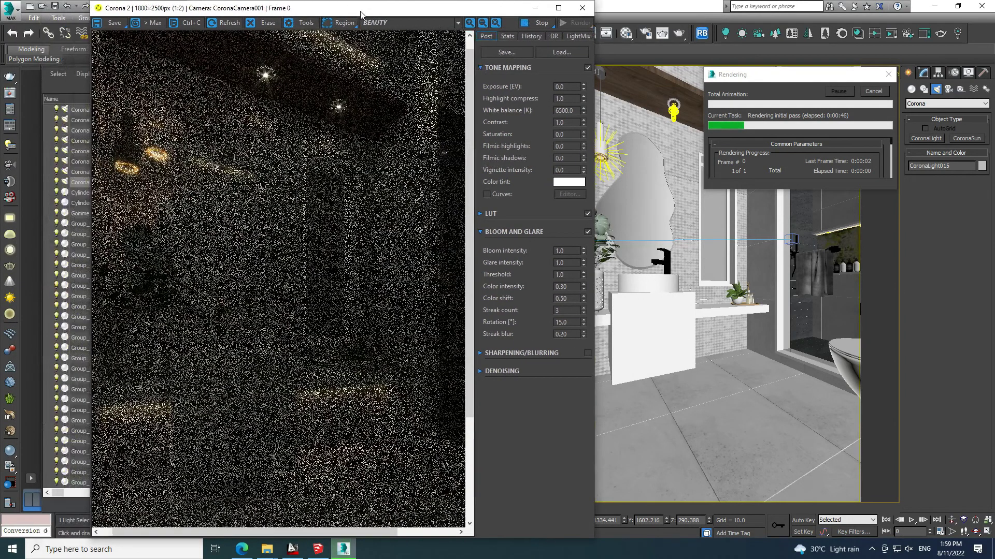
{"action": "scroll", "coordinate": [341, 272], "scroll_direction": "down", "scroll_amount": 1}
{"action": "scroll", "coordinate": [269, 284], "scroll_direction": "up", "scroll_amount": 1}
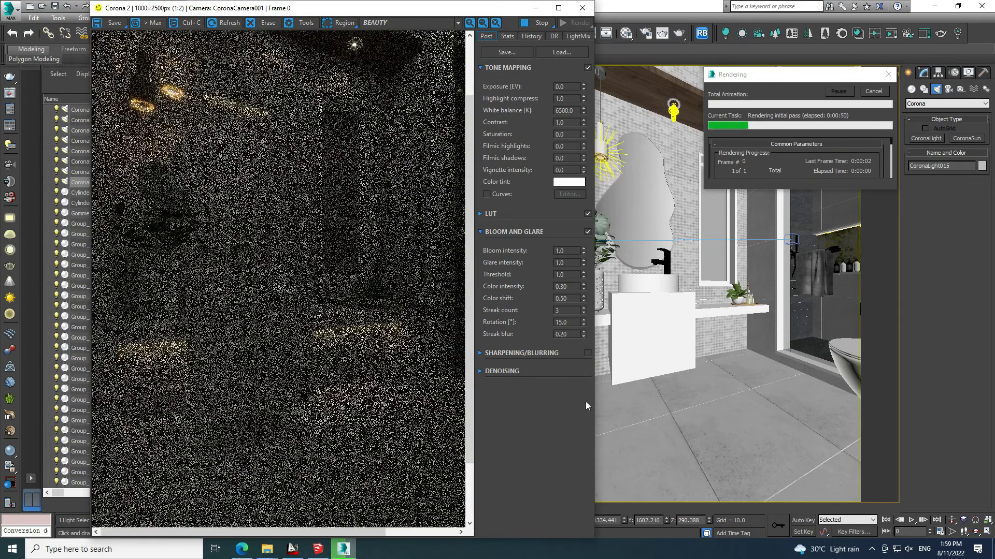
- Widen the Corona render window so the bathroom render fills most of the workspace
{"action": "mouse_move", "coordinate": [595, 402]}
{"action": "left_mouse_down"}
{"action": "mouse_move", "coordinate": [783, 404]}
{"action": "mouse_move", "coordinate": [772, 402]}
{"action": "left_mouse_up"}
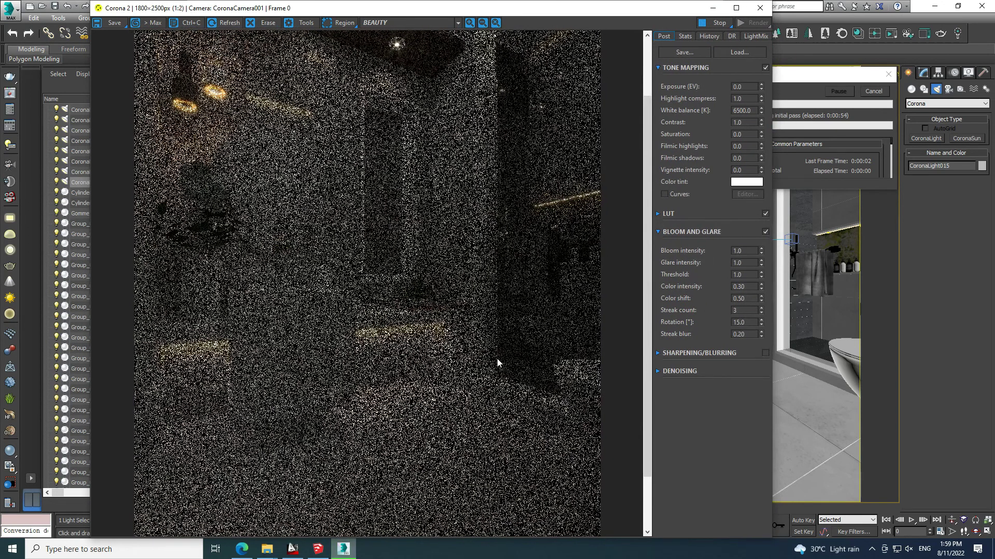
{"action": "left_click_drag", "start_coordinate": [777, 403], "coordinate": [802, 403]}
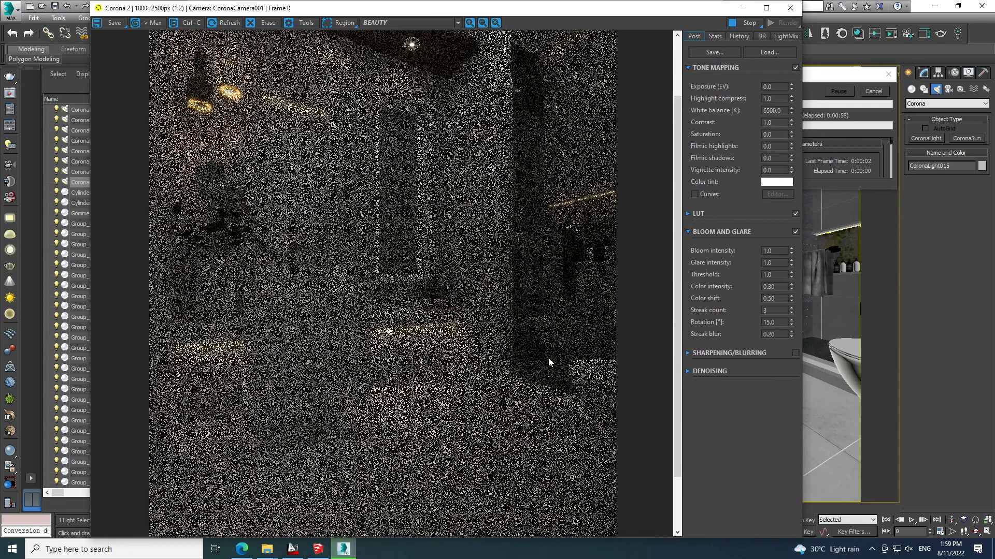
{"action": "left_click_drag", "start_coordinate": [676, 178], "coordinate": [679, 117]}
{"action": "scroll", "coordinate": [450, 238], "scroll_direction": "down", "scroll_amount": 1}
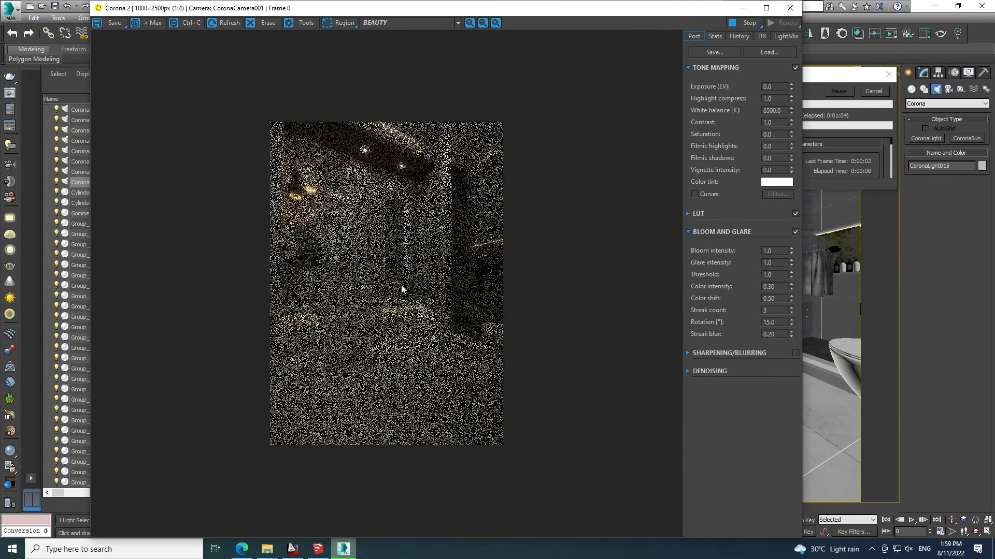
{"action": "scroll", "coordinate": [441, 303], "scroll_direction": "up", "scroll_amount": 1}
{"action": "scroll", "coordinate": [439, 306], "scroll_direction": "down", "scroll_amount": 1}
{"action": "scroll", "coordinate": [438, 308], "scroll_direction": "up", "scroll_amount": 1}
{"action": "scroll", "coordinate": [438, 309], "scroll_direction": "down", "scroll_amount": 1}
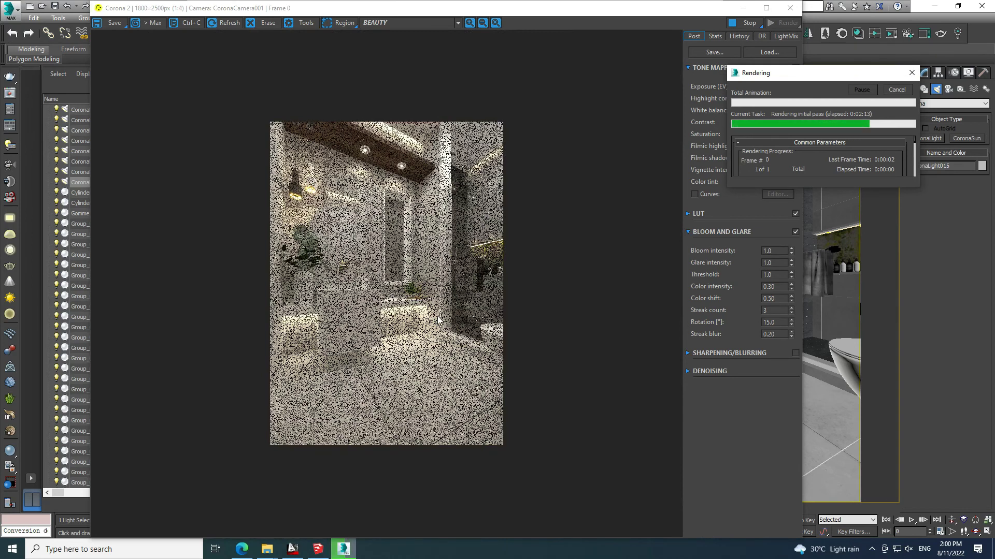
- Zoom the frame buffer to 1:2 and pan the render between ceiling and floor
{"action": "scroll", "coordinate": [438, 320], "scroll_direction": "up", "scroll_amount": 1}
{"action": "scroll", "coordinate": [437, 320], "scroll_direction": "down", "scroll_amount": 1}
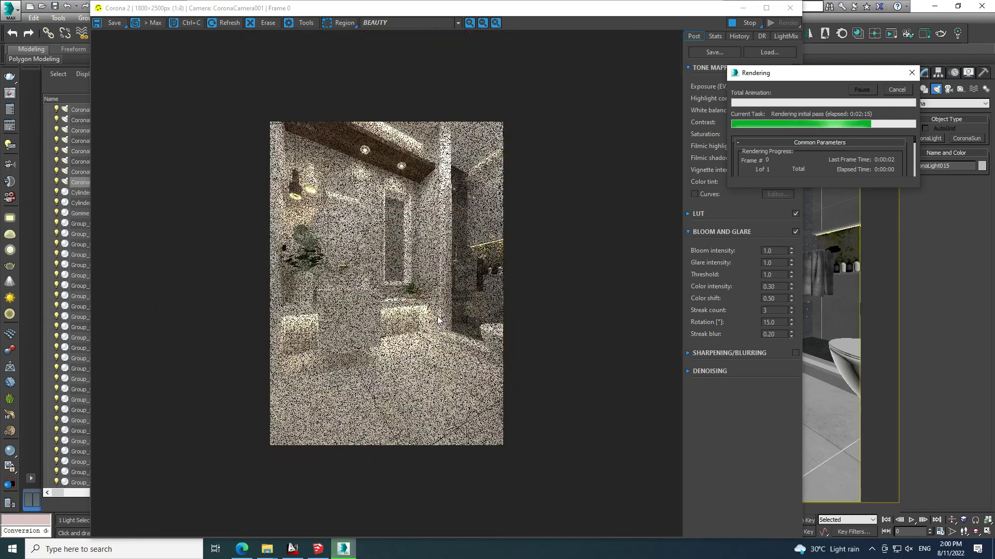
{"action": "scroll", "coordinate": [438, 319], "scroll_direction": "up", "scroll_amount": 1}
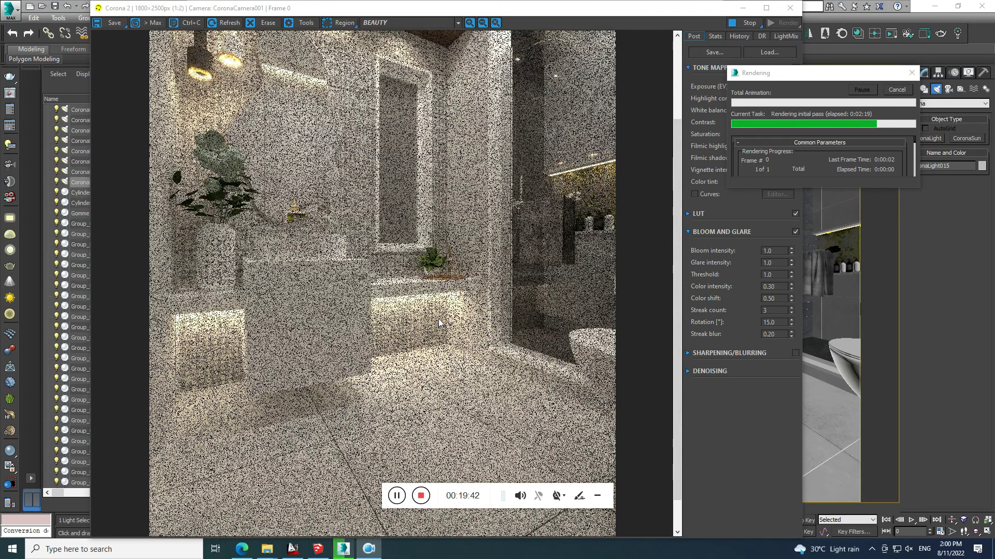
{"action": "left_click", "coordinate": [408, 230]}
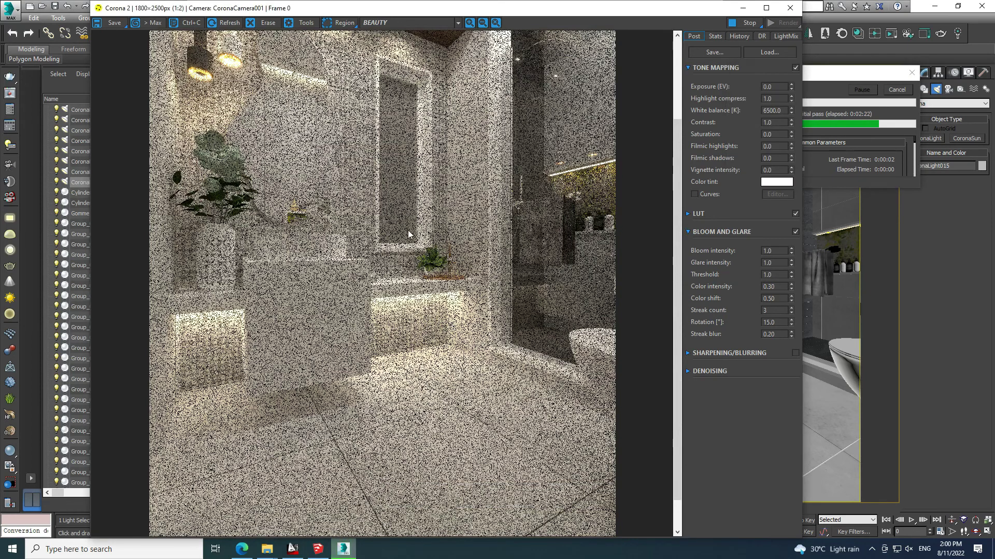
{"action": "mouse_move", "coordinate": [474, 215]}
{"action": "left_mouse_down"}
{"action": "mouse_move", "coordinate": [474, 275]}
{"action": "mouse_move", "coordinate": [490, 334]}
{"action": "left_mouse_up"}
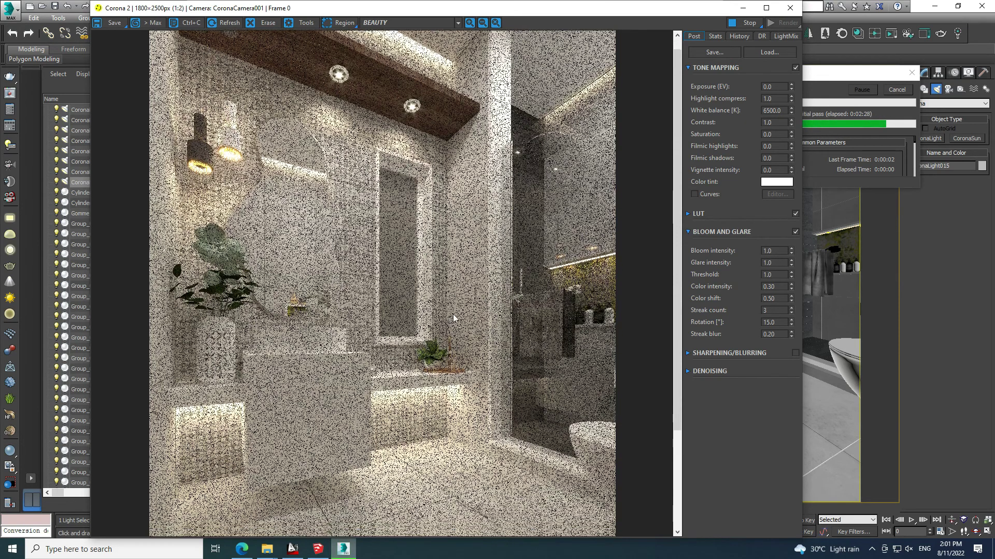
{"action": "left_click_drag", "start_coordinate": [450, 330], "coordinate": [452, 129]}
{"action": "left_click_drag", "start_coordinate": [494, 273], "coordinate": [495, 359]}
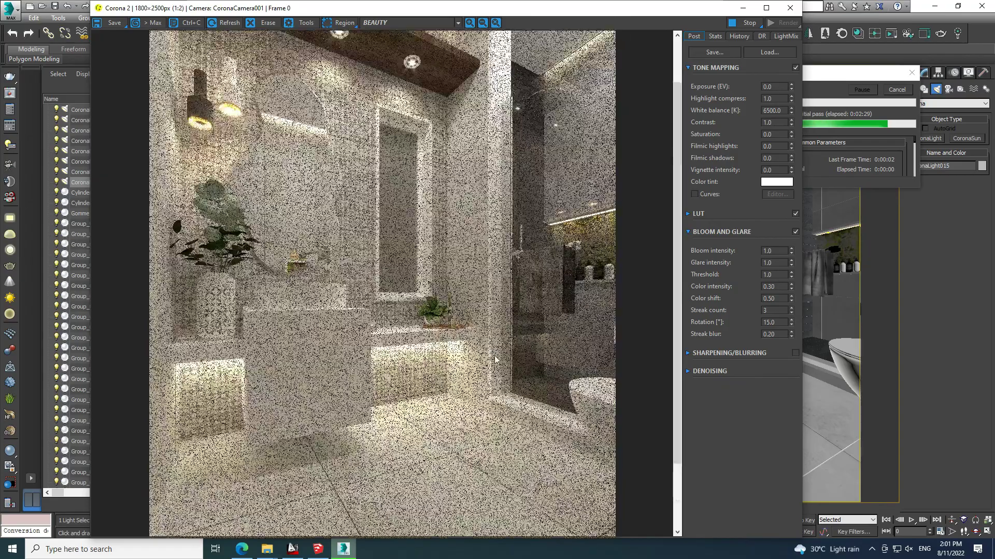
- Settle the half-size view on the ceiling spotlights while the render refines
{"action": "scroll", "coordinate": [494, 359], "scroll_direction": "up", "scroll_amount": 1}
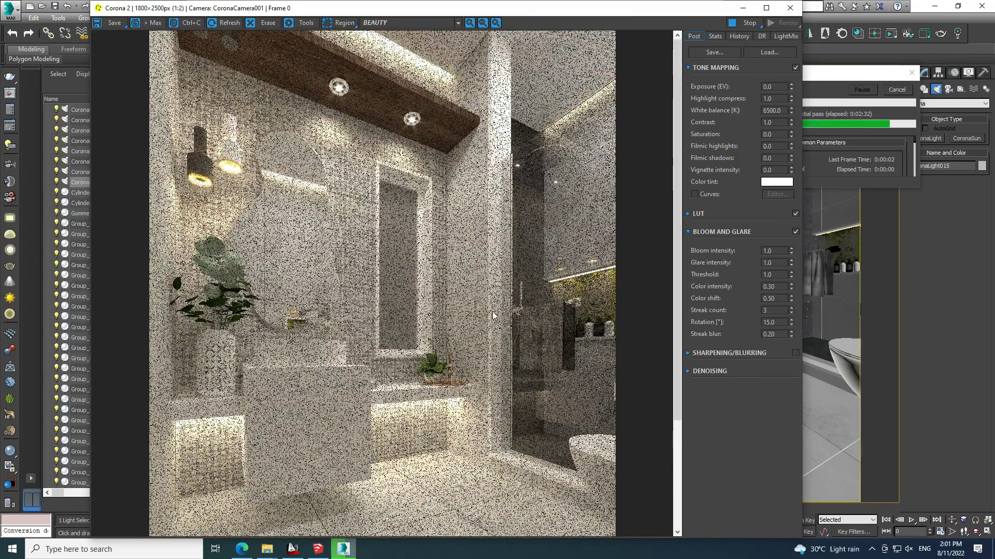
{"action": "scroll", "coordinate": [498, 295], "scroll_direction": "up", "scroll_amount": 1}
{"action": "left_click_drag", "start_coordinate": [498, 294], "coordinate": [515, 355]}
{"action": "scroll", "coordinate": [516, 355], "scroll_direction": "down", "scroll_amount": 2}
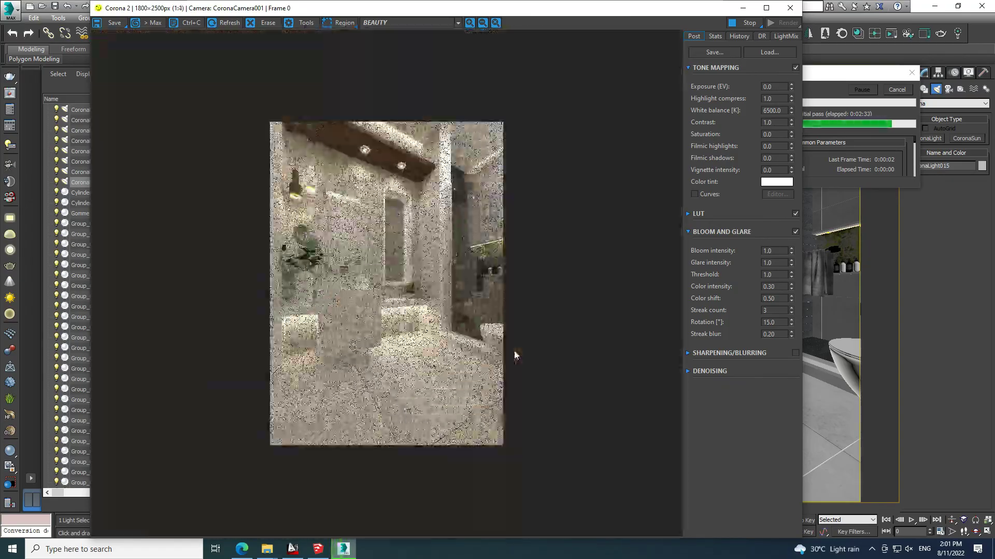
{"action": "scroll", "coordinate": [488, 341], "scroll_direction": "up", "scroll_amount": 1}
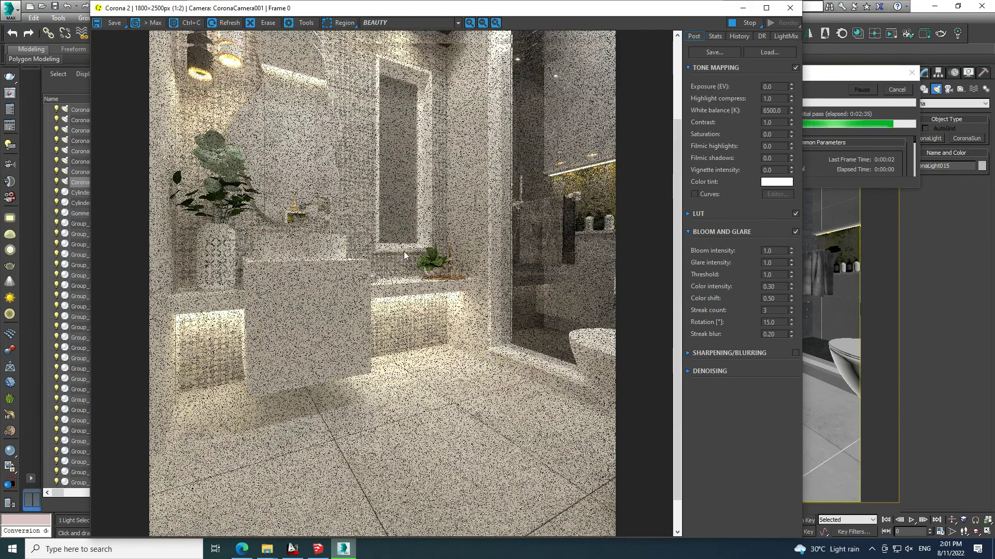
{"action": "left_click_drag", "start_coordinate": [488, 341], "coordinate": [436, 382]}
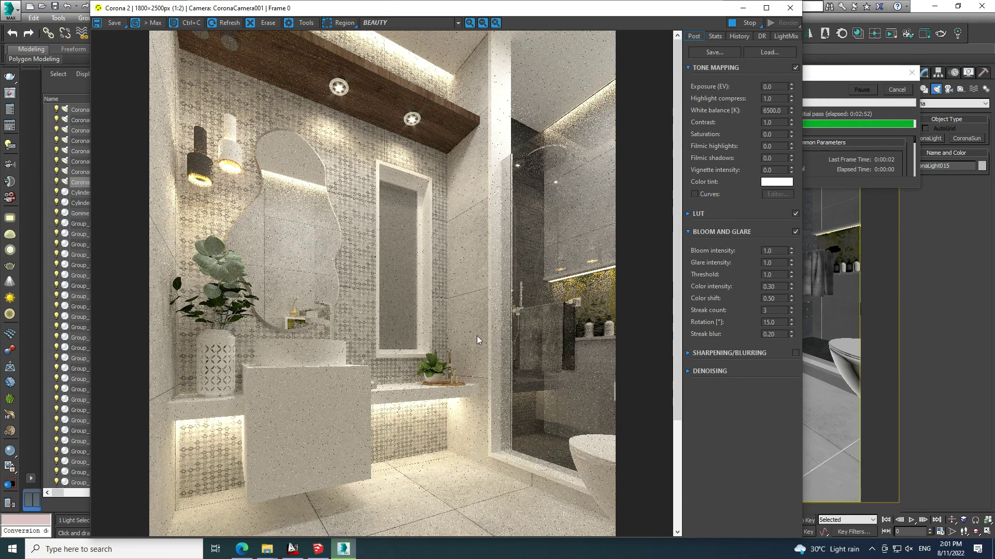
{"action": "scroll", "coordinate": [453, 297], "scroll_direction": "down", "scroll_amount": 1}
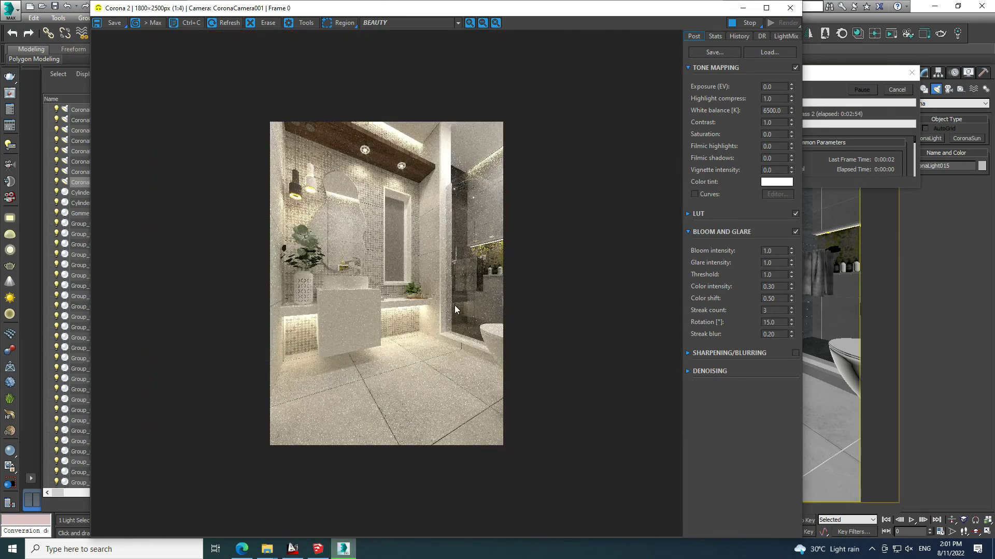
{"action": "scroll", "coordinate": [455, 306], "scroll_direction": "up", "scroll_amount": 1}
{"action": "scroll", "coordinate": [290, 120], "scroll_direction": "up", "scroll_amount": 1}
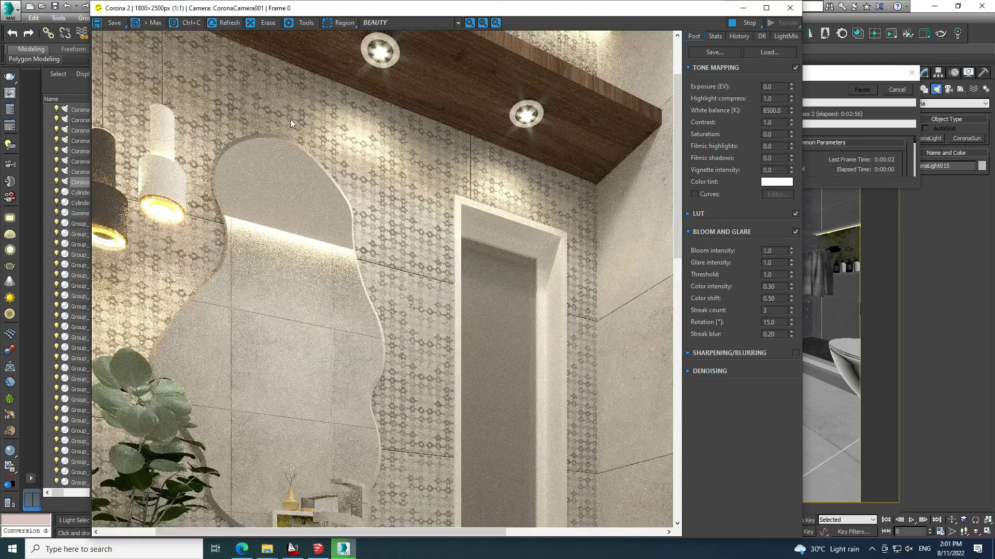
{"action": "scroll", "coordinate": [343, 247], "scroll_direction": "up", "scroll_amount": 1}
{"action": "scroll", "coordinate": [442, 259], "scroll_direction": "down", "scroll_amount": 2}
{"action": "scroll", "coordinate": [369, 278], "scroll_direction": "up", "scroll_amount": 1}
{"action": "scroll", "coordinate": [505, 309], "scroll_direction": "down", "scroll_amount": 1}
{"action": "scroll", "coordinate": [471, 240], "scroll_direction": "up", "scroll_amount": 1}
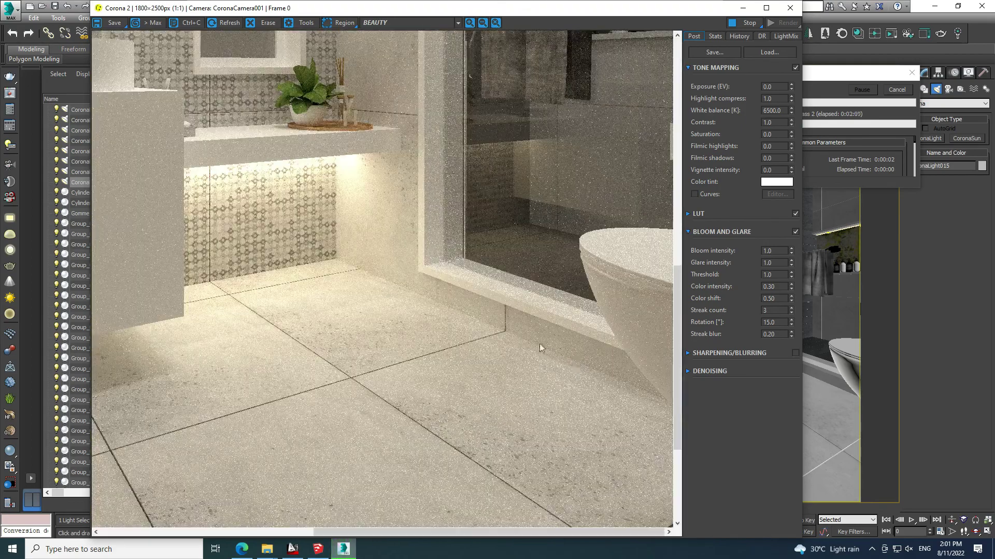
{"action": "scroll", "coordinate": [539, 344], "scroll_direction": "up", "scroll_amount": 1}
{"action": "scroll", "coordinate": [283, 213], "scroll_direction": "up", "scroll_amount": 1}
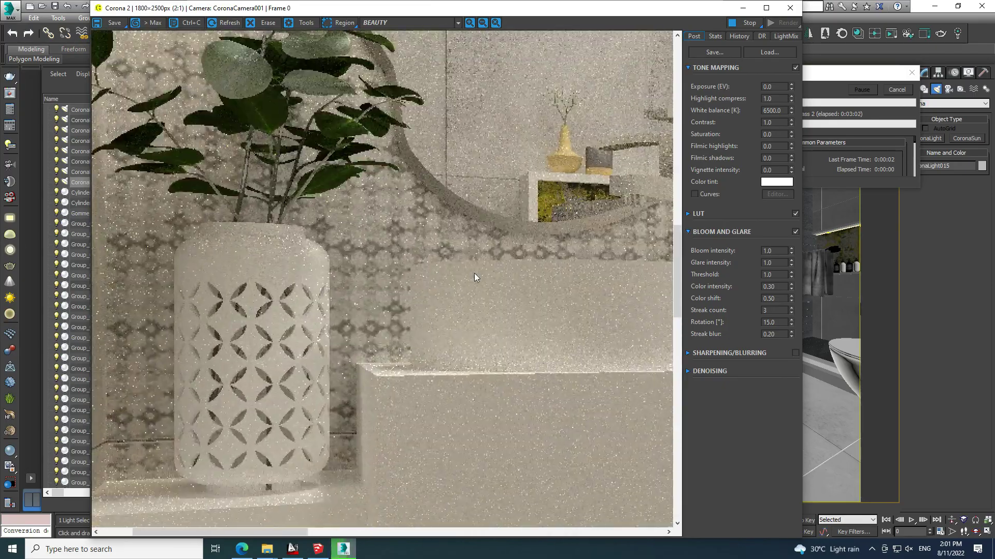
{"action": "scroll", "coordinate": [370, 321], "scroll_direction": "down", "scroll_amount": 1}
{"action": "scroll", "coordinate": [371, 320], "scroll_direction": "down", "scroll_amount": 1}
{"action": "scroll", "coordinate": [288, 303], "scroll_direction": "up", "scroll_amount": 2}
{"action": "scroll", "coordinate": [376, 373], "scroll_direction": "down", "scroll_amount": 3}
{"action": "scroll", "coordinate": [398, 340], "scroll_direction": "down", "scroll_amount": 1}
{"action": "scroll", "coordinate": [398, 338], "scroll_direction": "up", "scroll_amount": 1}
{"action": "scroll", "coordinate": [399, 337], "scroll_direction": "down", "scroll_amount": 1}
{"action": "scroll", "coordinate": [399, 337], "scroll_direction": "up", "scroll_amount": 1}
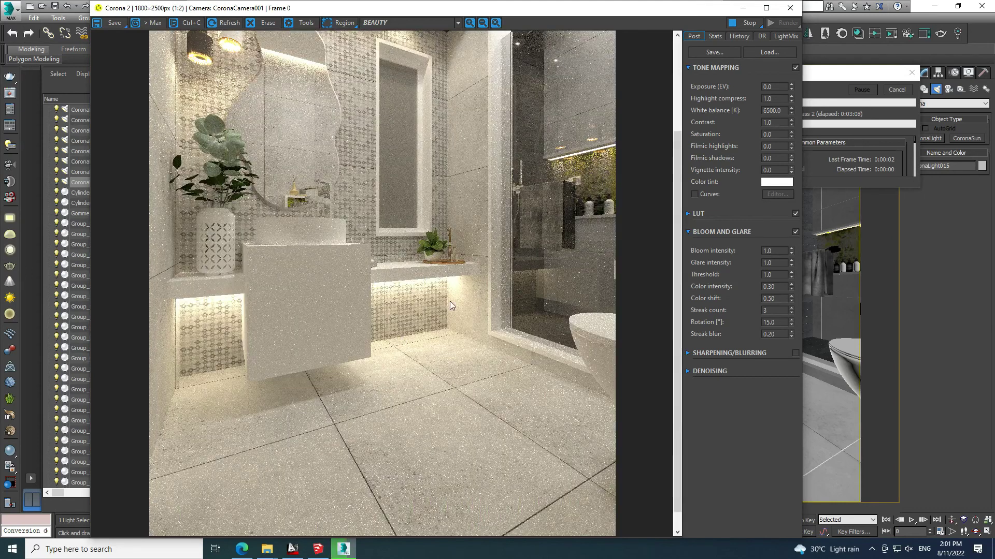
{"action": "left_click_drag", "start_coordinate": [450, 301], "coordinate": [440, 346]}
{"action": "scroll", "coordinate": [440, 344], "scroll_direction": "down", "scroll_amount": 1}
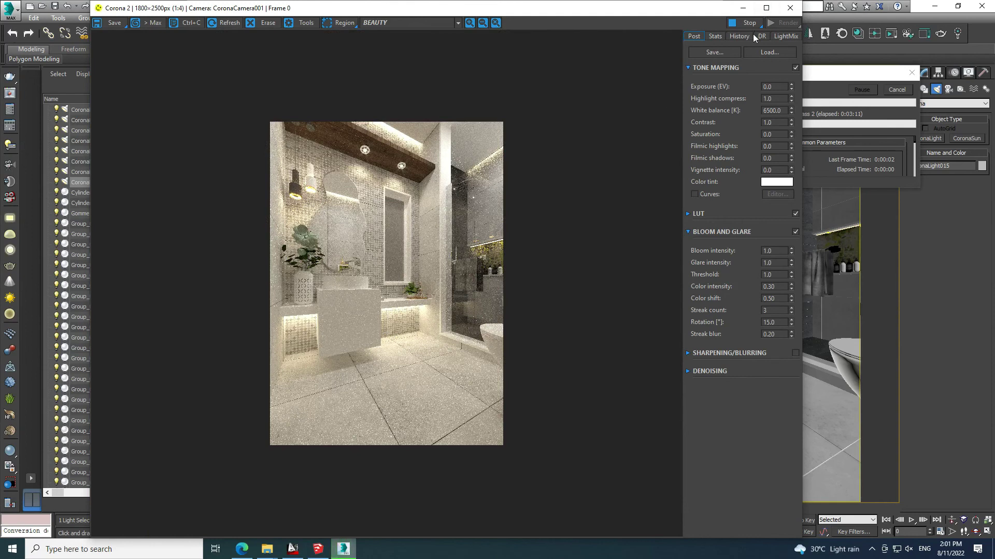
- Save the render as JPEG file '11' in Desktop > KID'S, accepting the quality settings
{"action": "left_click", "coordinate": [110, 23]}
{"action": "left_click", "coordinate": [40, 164]}
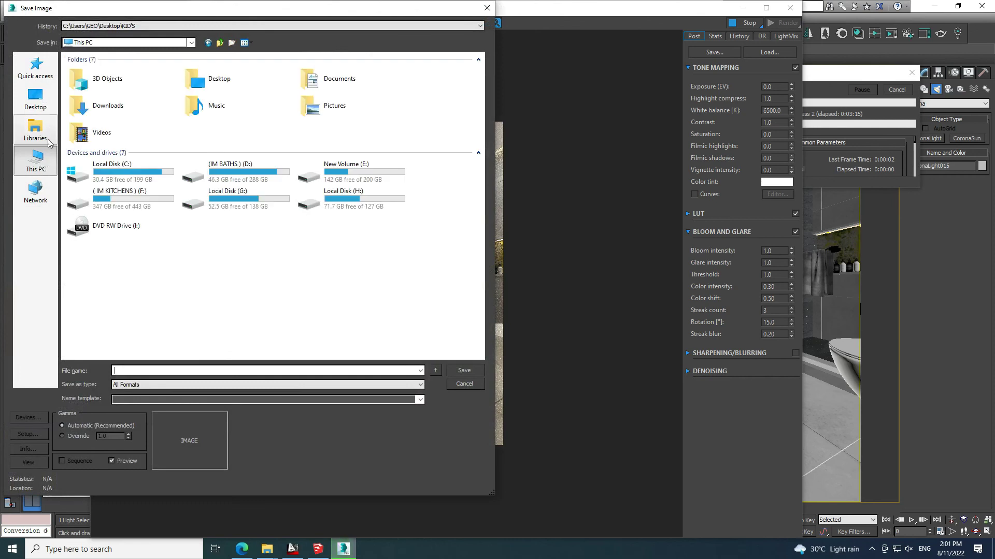
{"action": "left_click", "coordinate": [35, 99]}
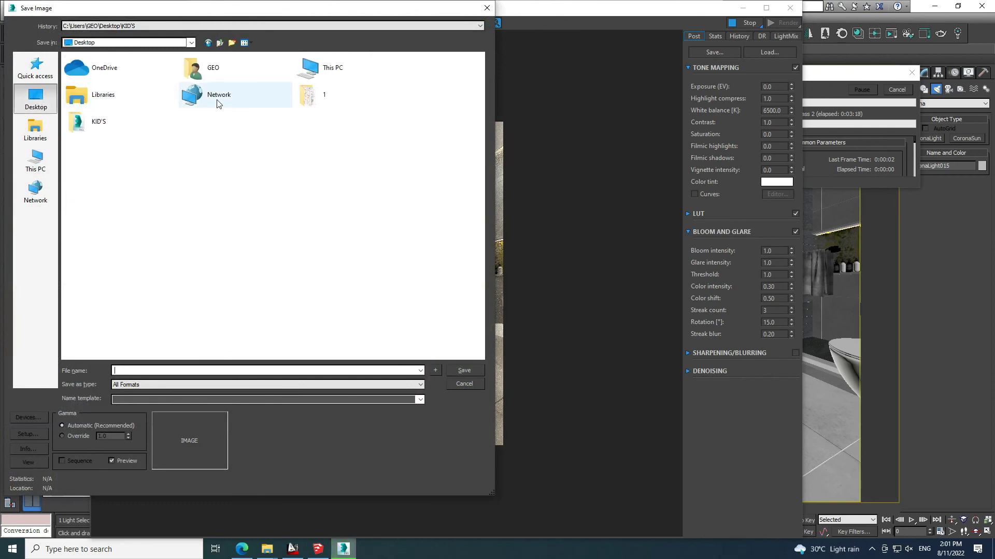
{"action": "left_click", "coordinate": [80, 127]}
{"action": "double_click", "coordinate": [80, 127]}
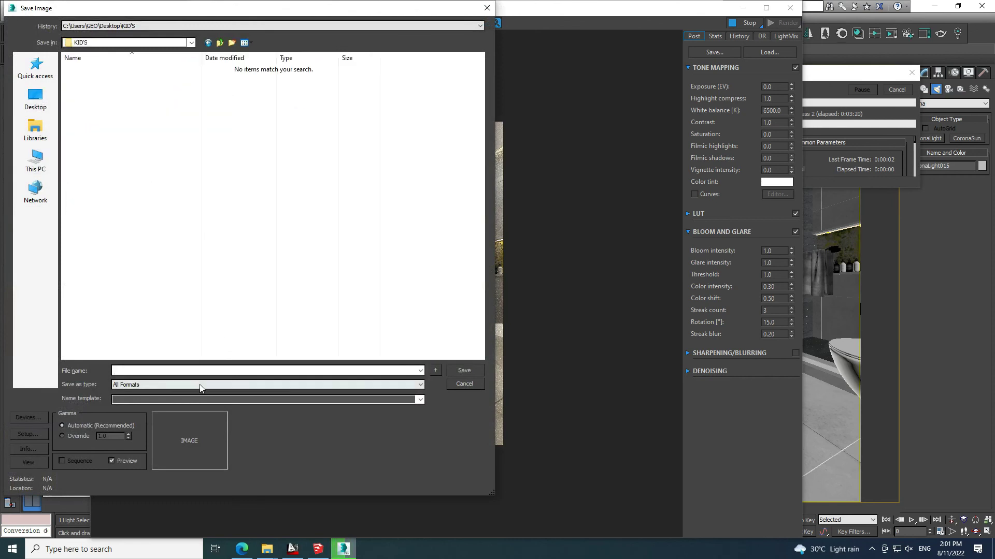
{"action": "type", "text": "11"}
{"action": "left_click", "coordinate": [178, 384]}
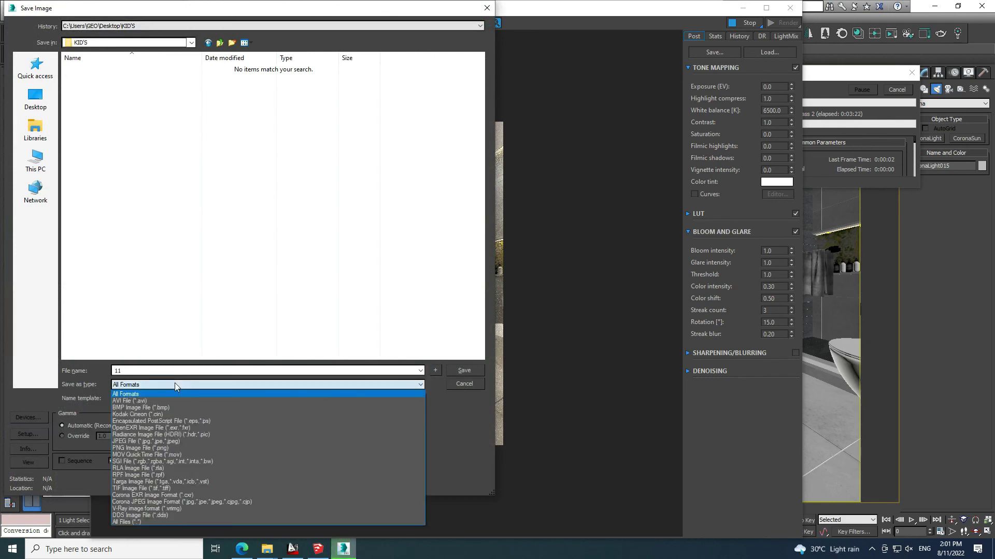
{"action": "left_click", "coordinate": [191, 434]}
{"action": "left_click", "coordinate": [451, 374]}
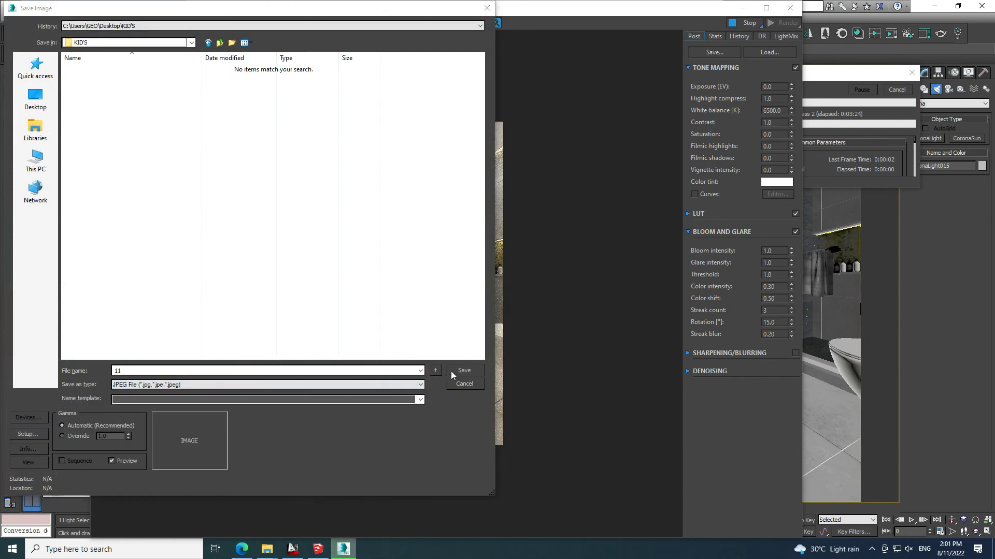
{"action": "left_click", "coordinate": [228, 306]}
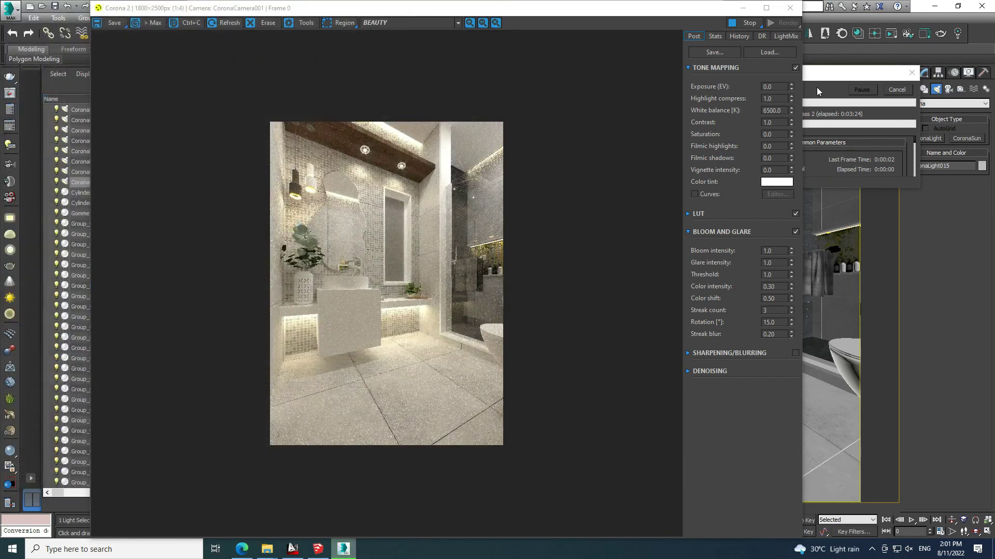
- Minimize 3ds Max and the Corona frame buffer and cancel the running render
{"action": "left_click", "coordinate": [791, 9]}
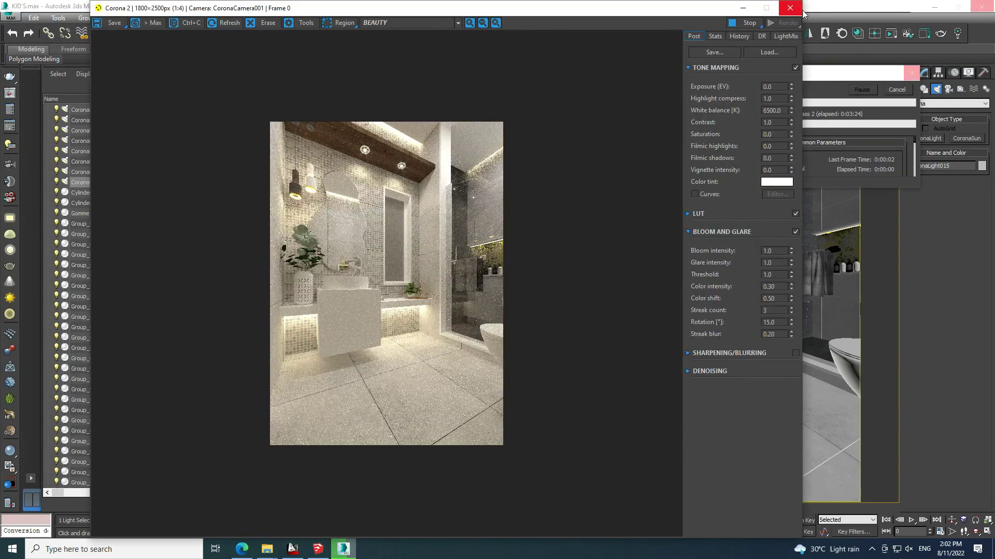
{"action": "left_click", "coordinate": [937, 8]}
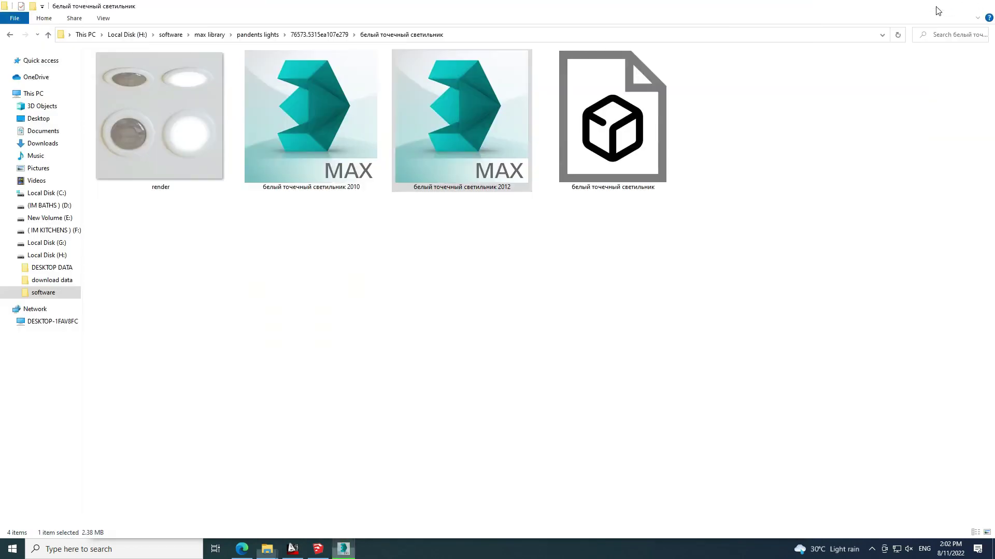
{"action": "left_click", "coordinate": [937, 11]}
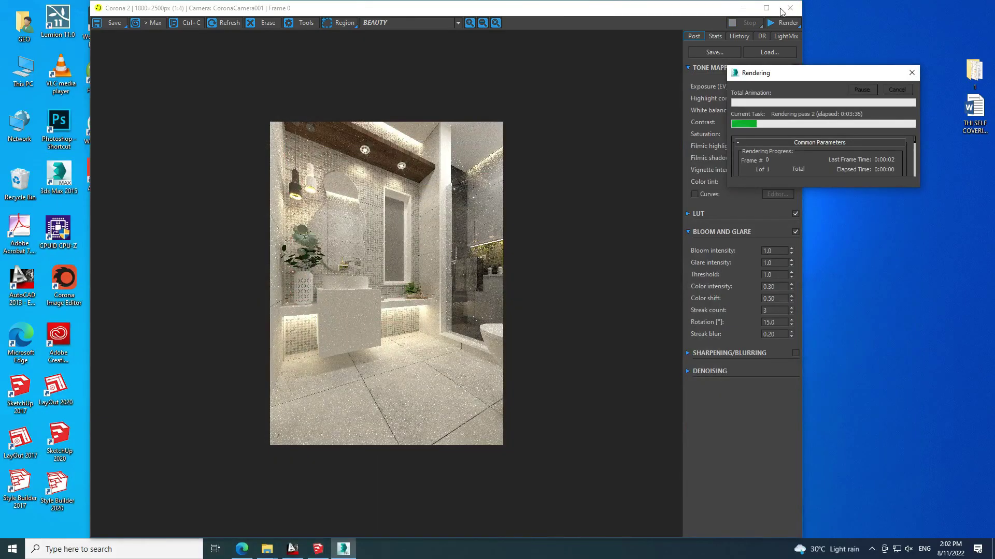
{"action": "left_click", "coordinate": [746, 6]}
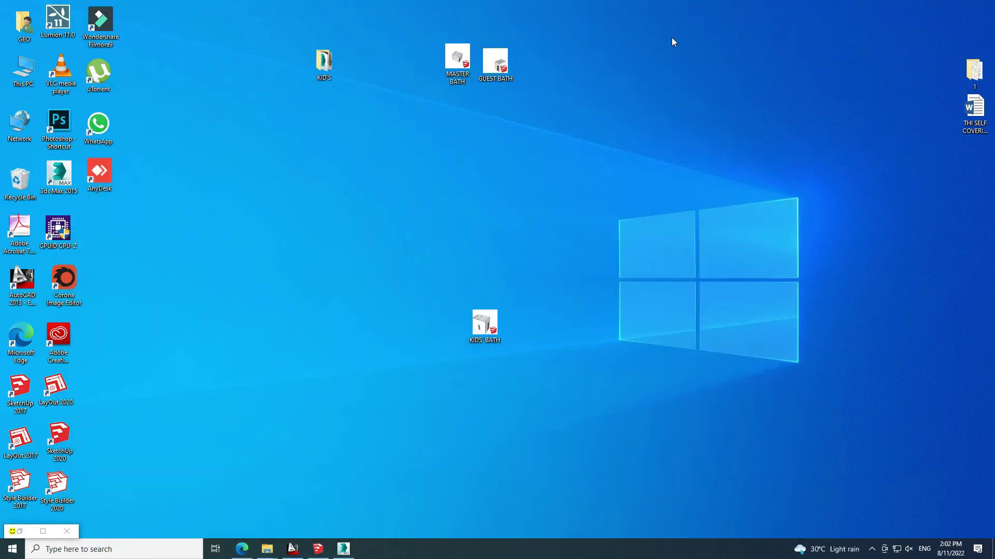
- Open 11.jpg from the desktop KID'S folder in Windows Photos
{"action": "double_click", "coordinate": [312, 69]}
{"action": "double_click", "coordinate": [114, 83]}
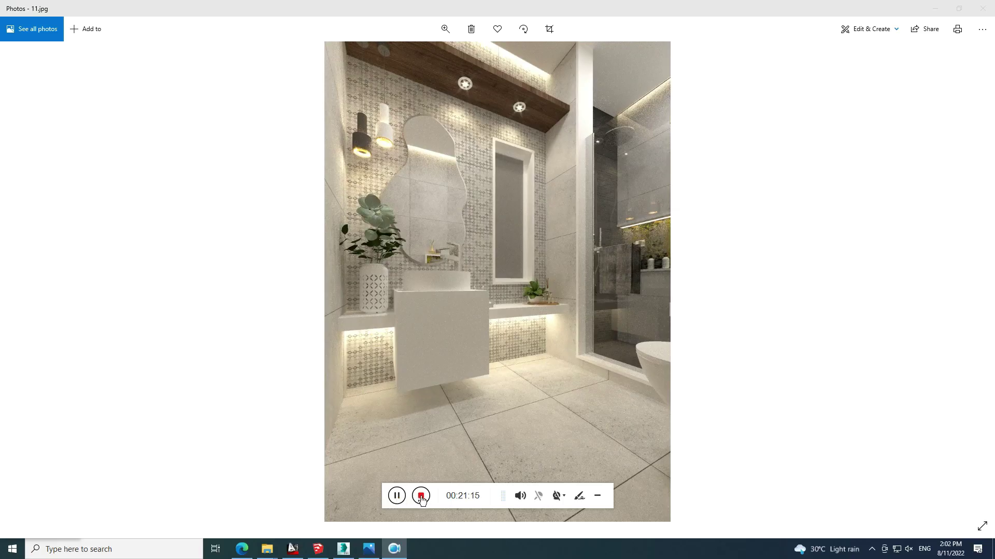
{"action": "left_click", "coordinate": [420, 496]}
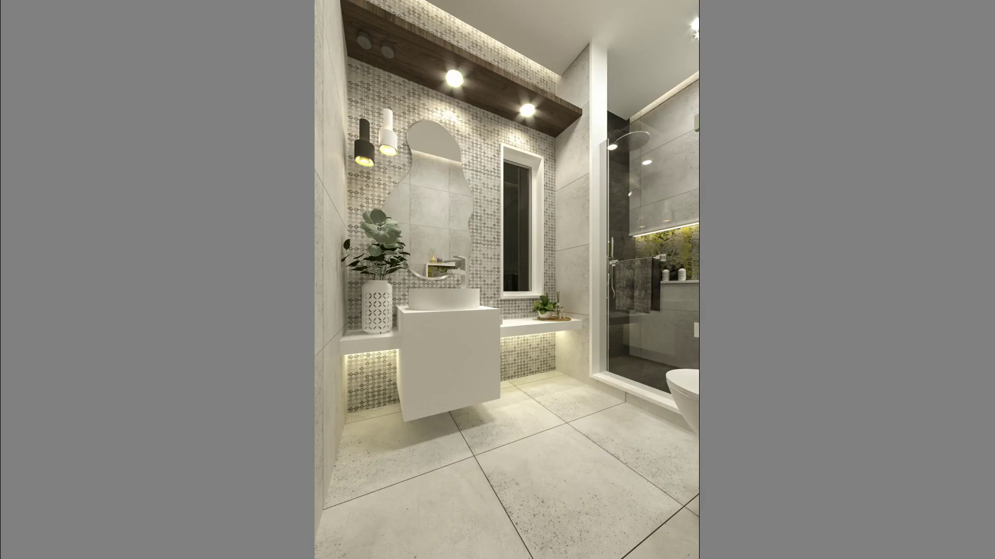